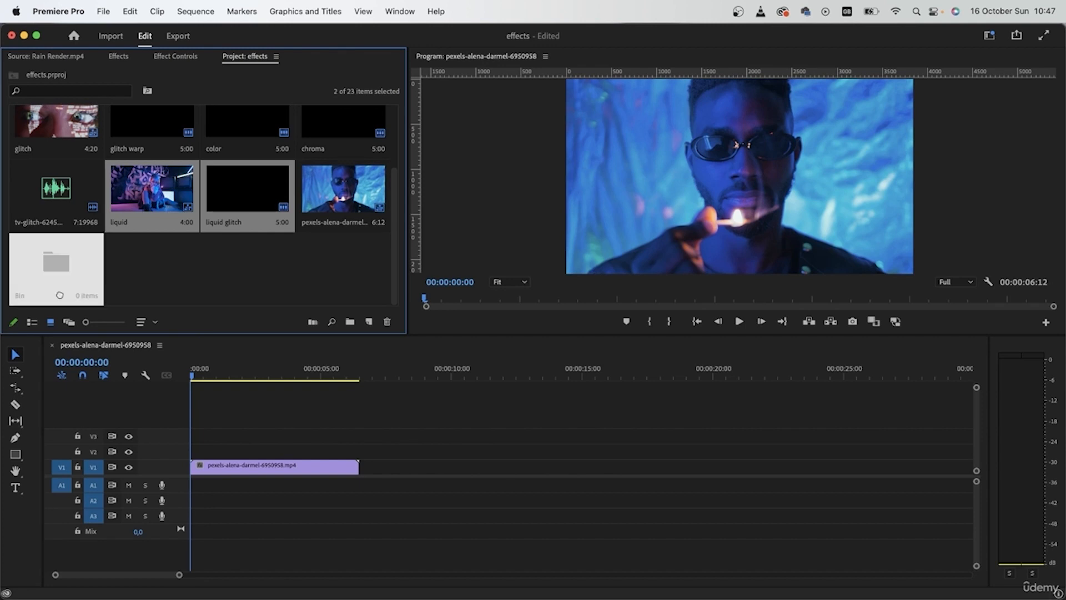
- Move the liquid, glitch, color and chroma sequences and adjustment layers into the new bin and name it 2 glitch
{"action": "left_click", "coordinate": [327, 201]}
{"action": "left_click_drag", "start_coordinate": [327, 201], "coordinate": [205, 285]}
{"action": "left_click", "coordinate": [67, 195]}
{"action": "left_click", "coordinate": [328, 134]}
{"action": "left_click", "coordinate": [250, 129]}
{"action": "left_click", "coordinate": [252, 196], "text": "shift"}
{"action": "left_click_drag", "start_coordinate": [252, 195], "coordinate": [152, 264]}
{"action": "left_click", "coordinate": [31, 244]}
{"action": "left_click", "coordinate": [22, 243]}
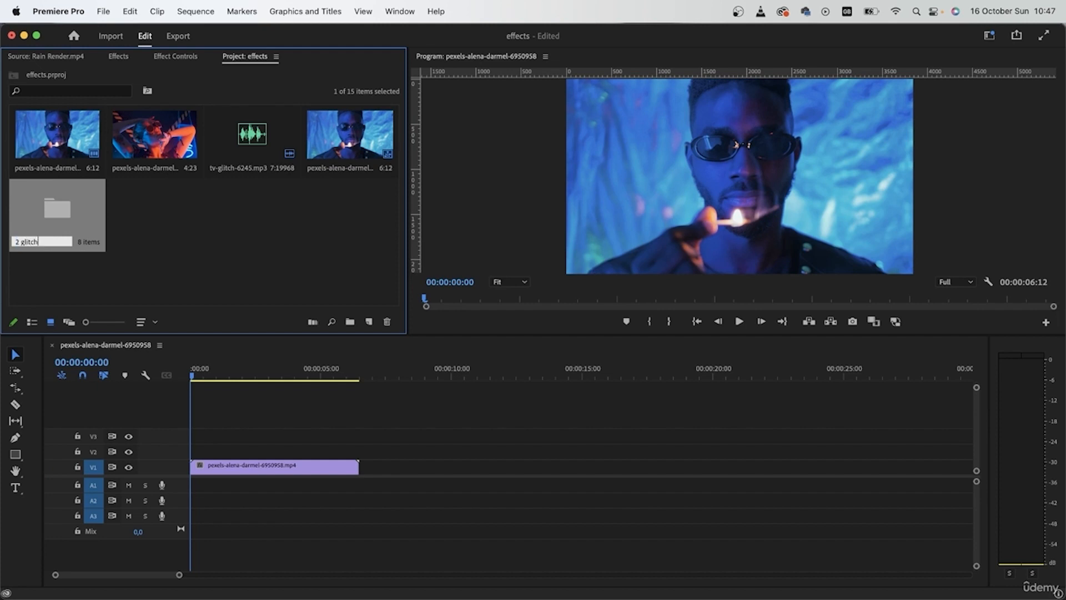
{"action": "type", "text": "2 glitch"}
{"action": "left_click", "coordinate": [261, 242]}
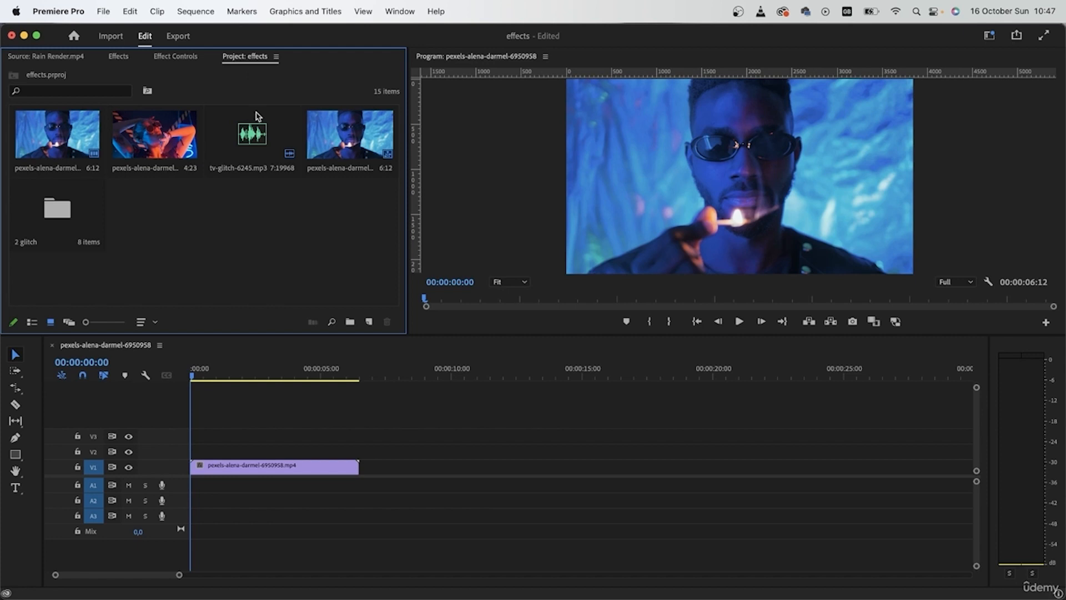
- Create a 3840 x 2160, 25 fps adjustment layer named noise and place it on V2 over the clip's full length
{"action": "left_click", "coordinate": [368, 321]}
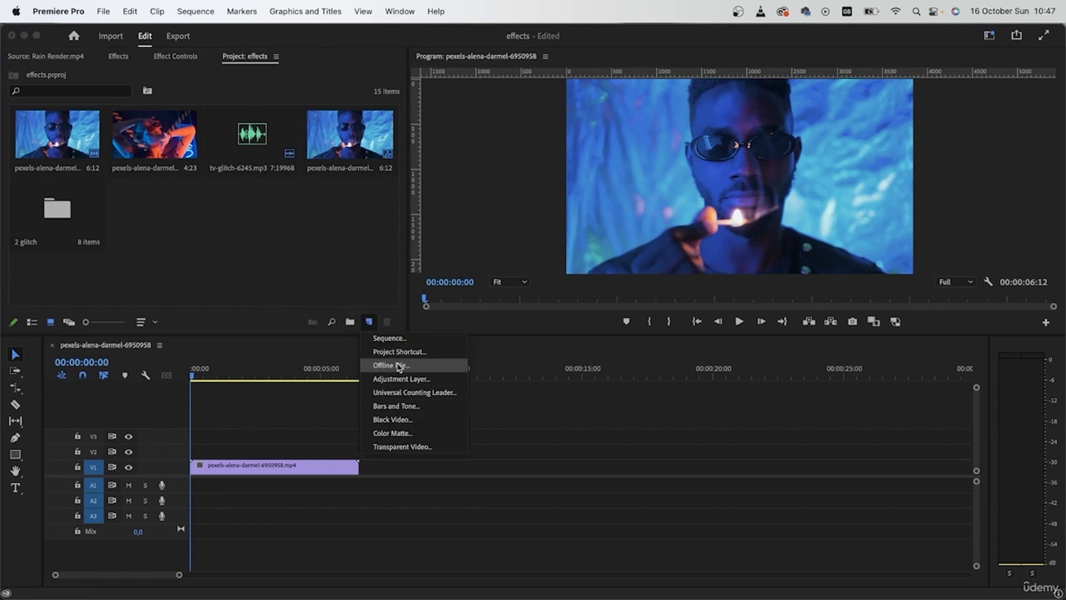
{"action": "left_click", "coordinate": [411, 379]}
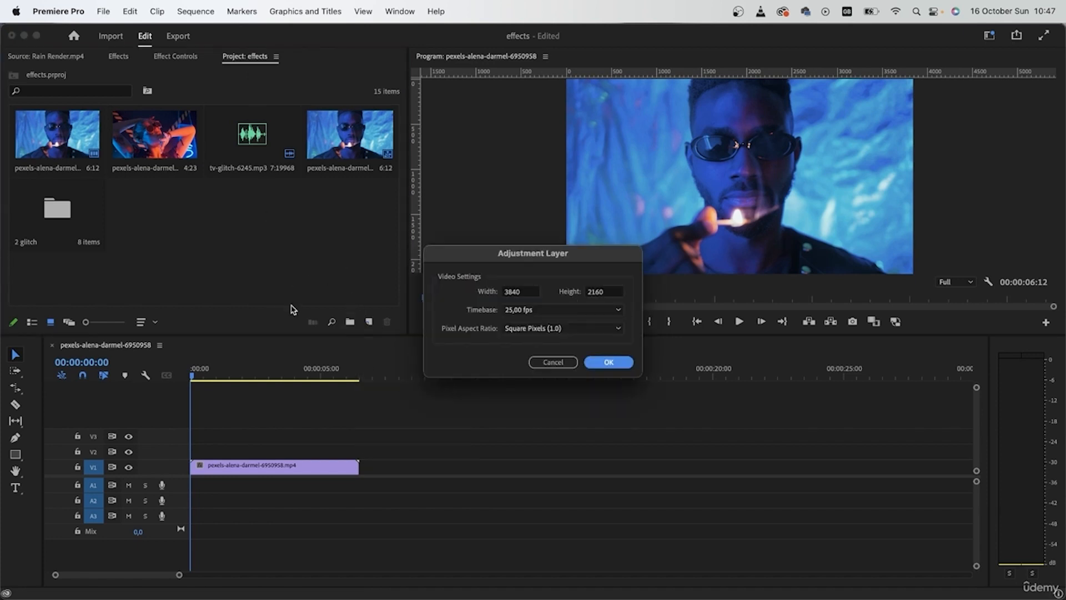
{"action": "left_click", "coordinate": [593, 364]}
{"action": "key", "text": "Return"}
{"action": "type", "text": "noise"}
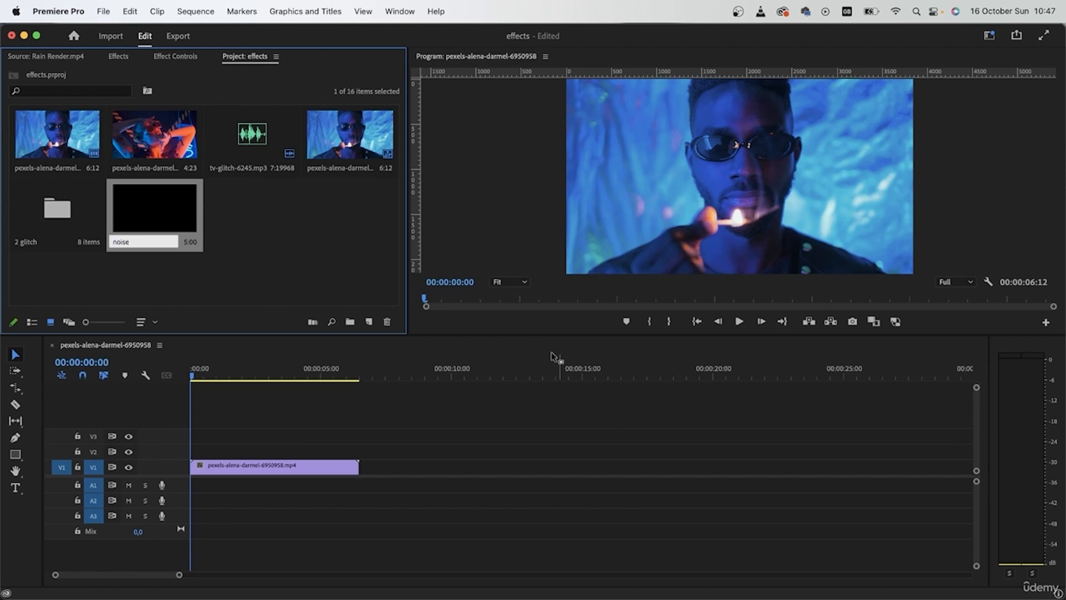
{"action": "left_click", "coordinate": [248, 231]}
{"action": "left_click_drag", "start_coordinate": [171, 192], "coordinate": [233, 450]}
{"action": "left_click_drag", "start_coordinate": [321, 449], "coordinate": [359, 447]}
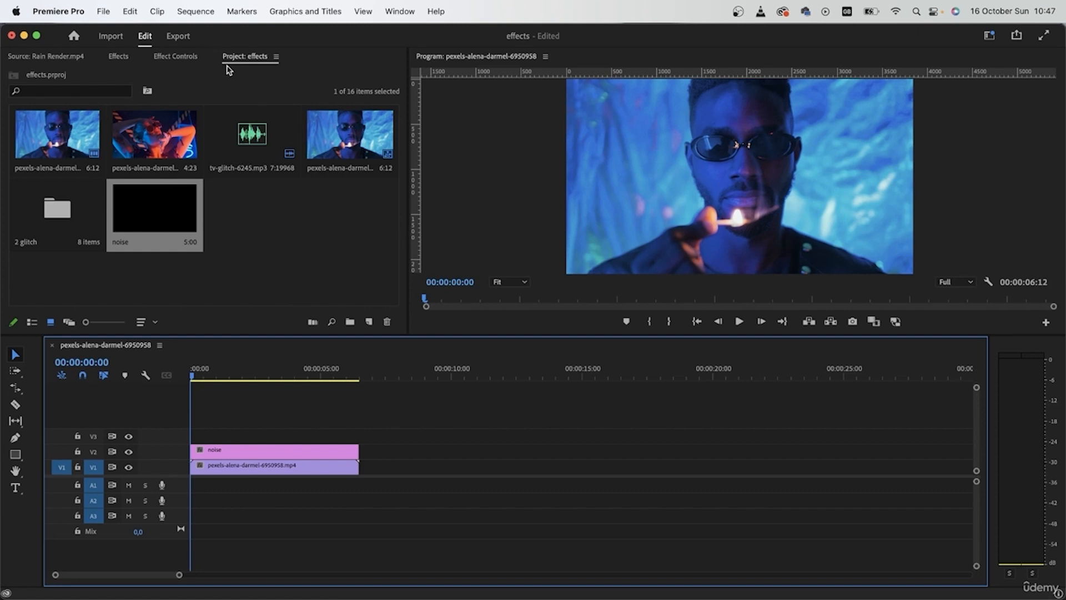
- Search the effects for grid and apply the Grid effect to the noise layer
{"action": "left_click", "coordinate": [118, 56]}
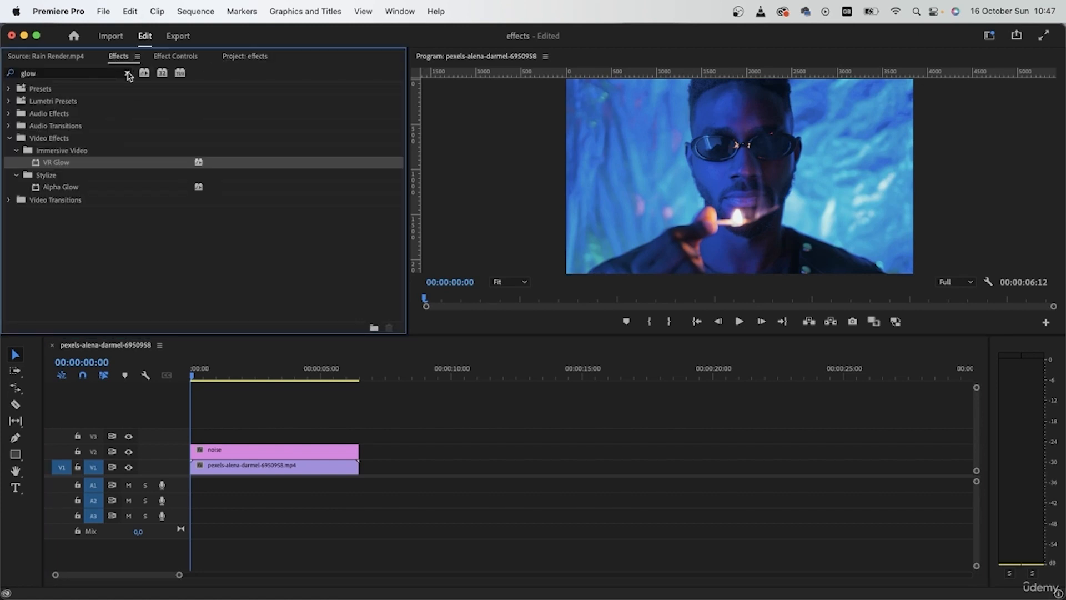
{"action": "left_click", "coordinate": [103, 70]}
{"action": "type", "text": "grid"}
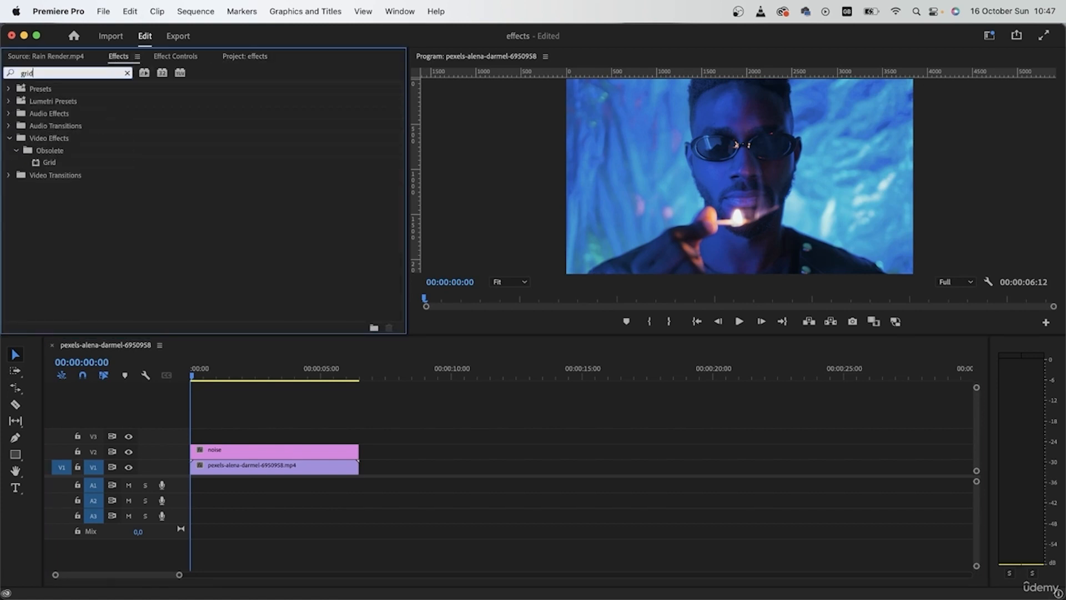
{"action": "left_click", "coordinate": [61, 167]}
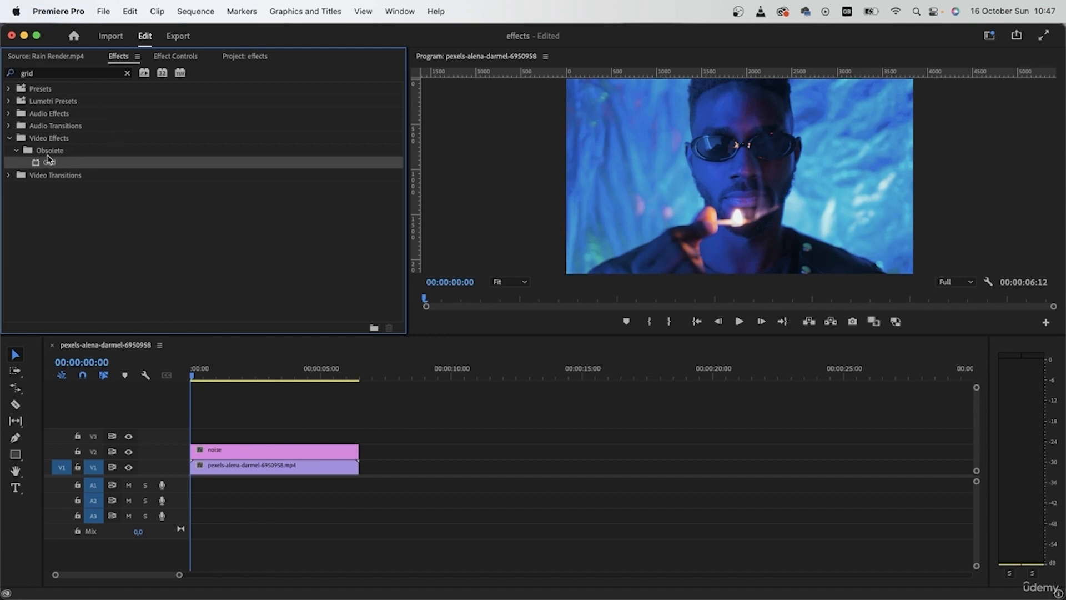
{"action": "left_click_drag", "start_coordinate": [54, 165], "coordinate": [253, 448]}
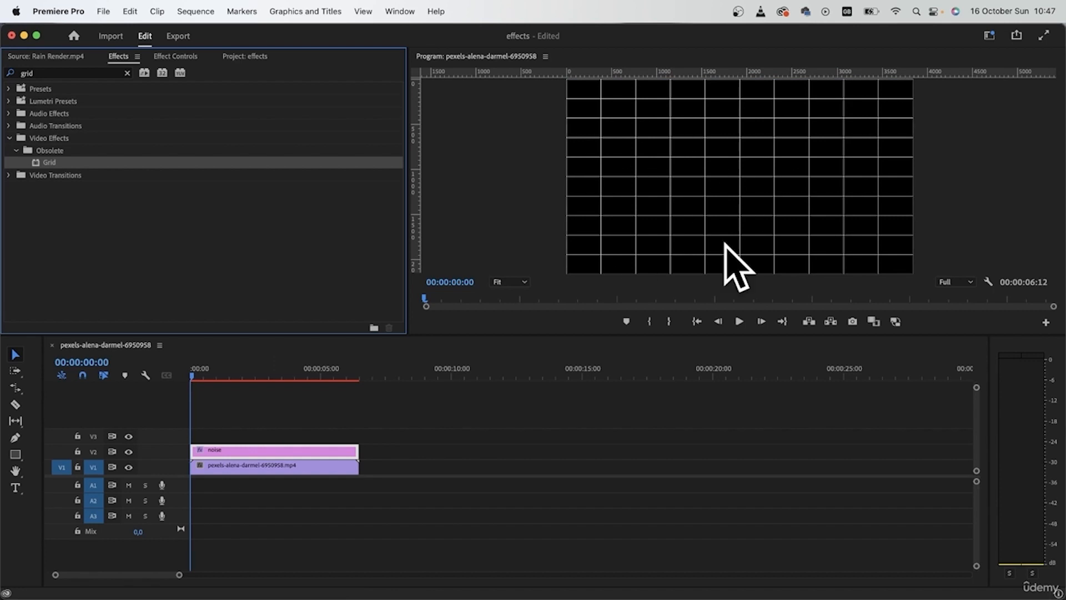
- Set the Grid effect's Size From option to Width & Height Sliders
{"action": "left_click", "coordinate": [195, 58]}
{"action": "scroll", "coordinate": [181, 185], "scroll_direction": "down", "scroll_amount": 3}
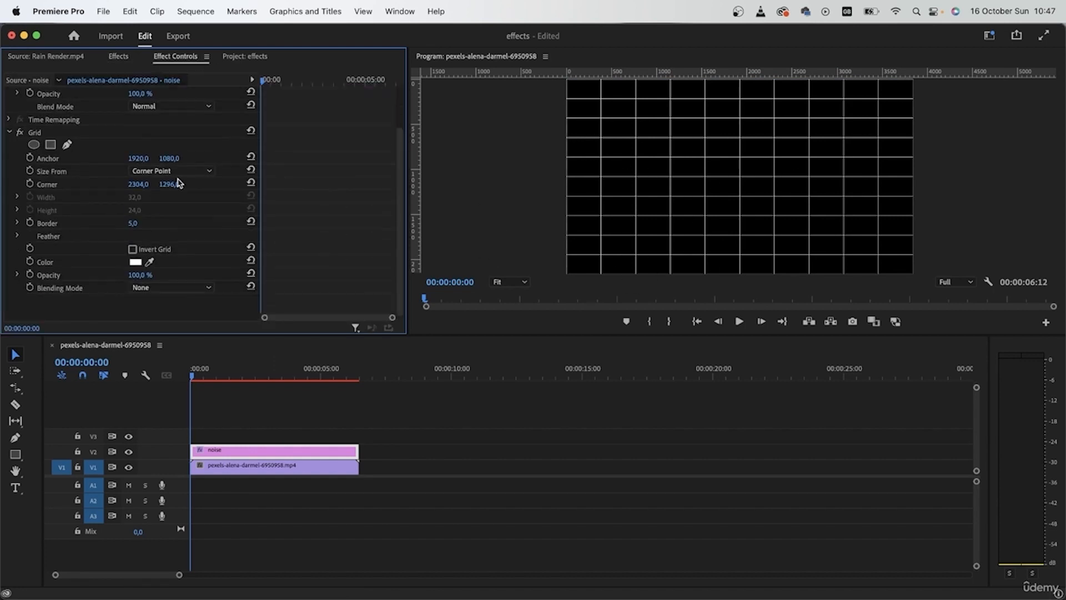
{"action": "scroll", "coordinate": [3, 117], "scroll_direction": "up", "scroll_amount": 3}
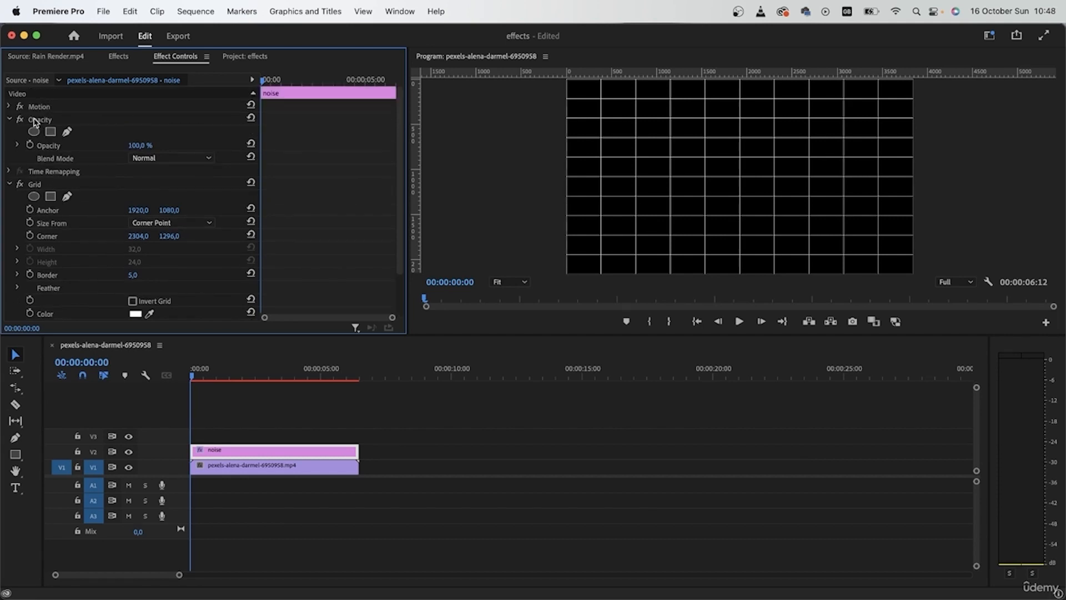
{"action": "left_click", "coordinate": [9, 120]}
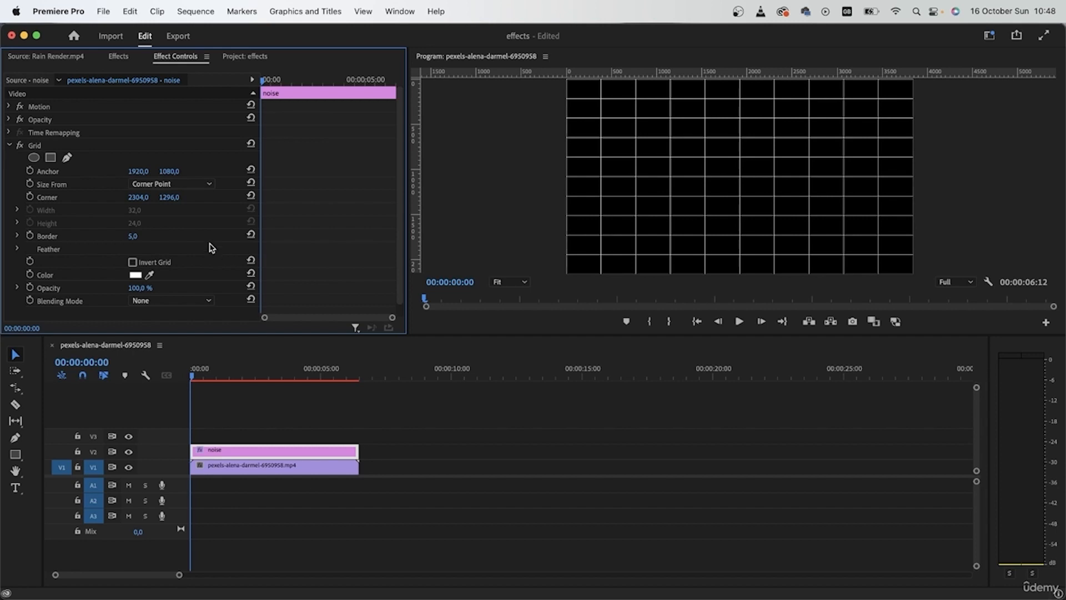
{"action": "scroll", "coordinate": [210, 244], "scroll_direction": "down", "scroll_amount": 1}
{"action": "left_click", "coordinate": [182, 171]}
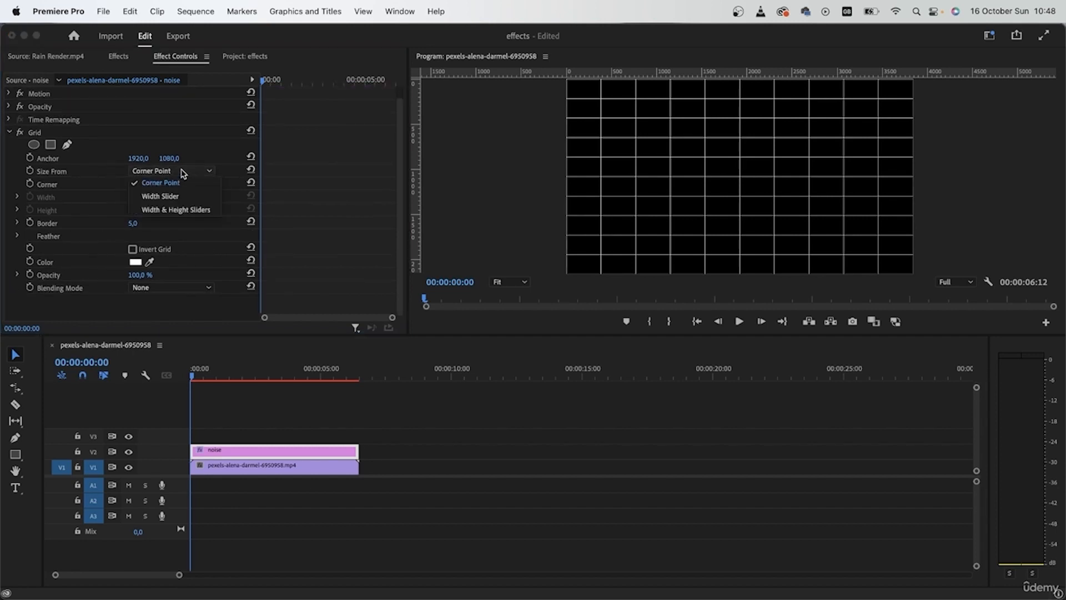
{"action": "left_click", "coordinate": [170, 210]}
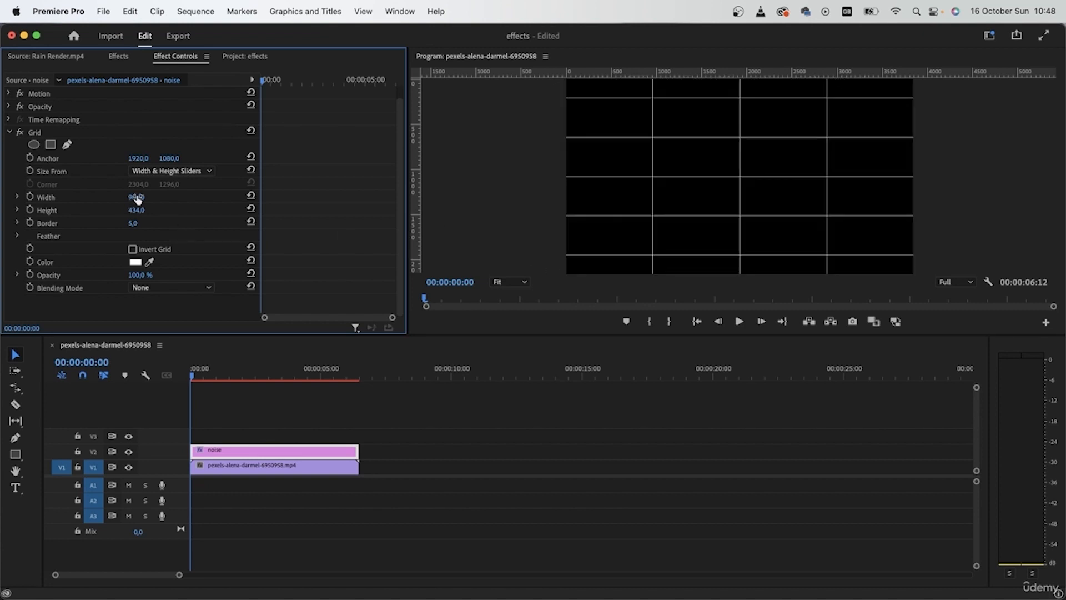
- Set the grid's width to 2000 and its height to 3
{"action": "left_click", "coordinate": [145, 196]}
{"action": "type", "text": "2"}
{"action": "key", "text": "Return"}
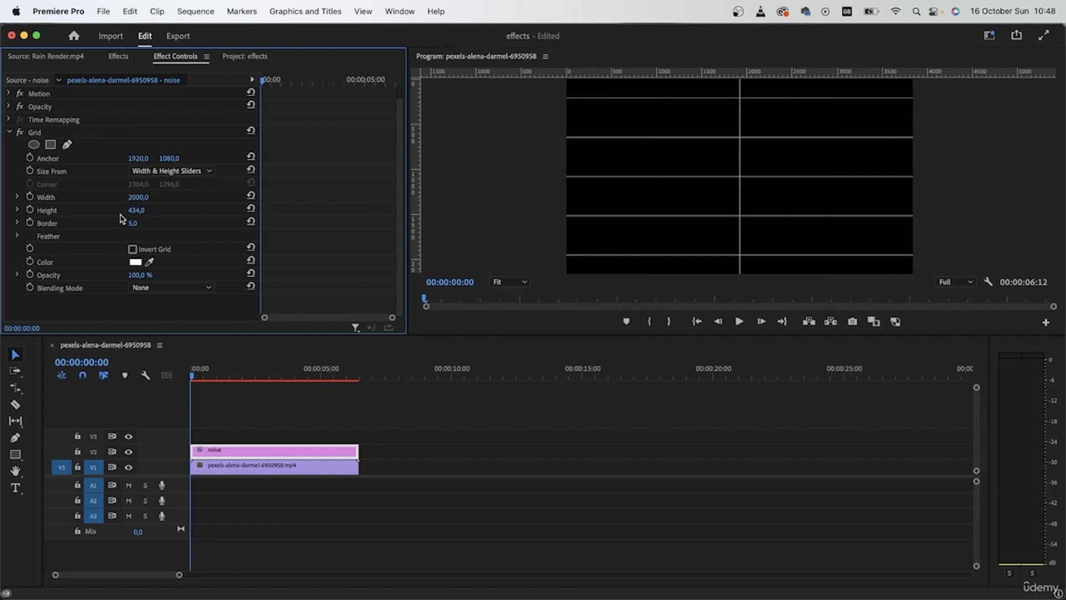
{"action": "left_click", "coordinate": [144, 208]}
{"action": "type", "text": "1"}
{"action": "key", "text": "Return"}
{"action": "left_click", "coordinate": [134, 210]}
{"action": "type", "text": "3"}
{"action": "key", "text": "Return"}
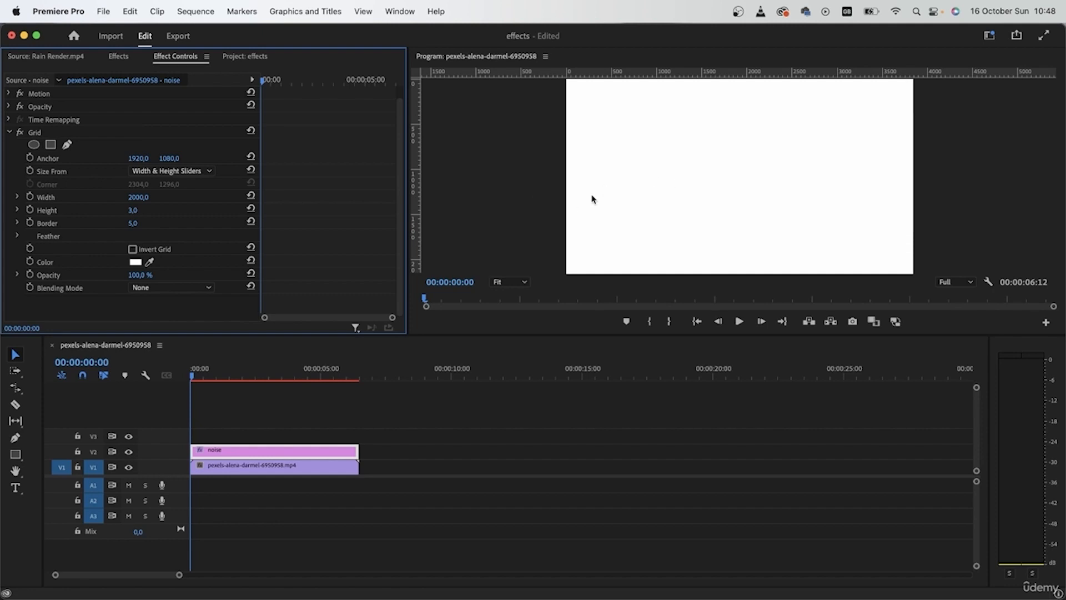
- Set the grid's color to black (000000) and its border to 2
{"action": "left_click", "coordinate": [135, 262]}
{"action": "left_click", "coordinate": [366, 395]}
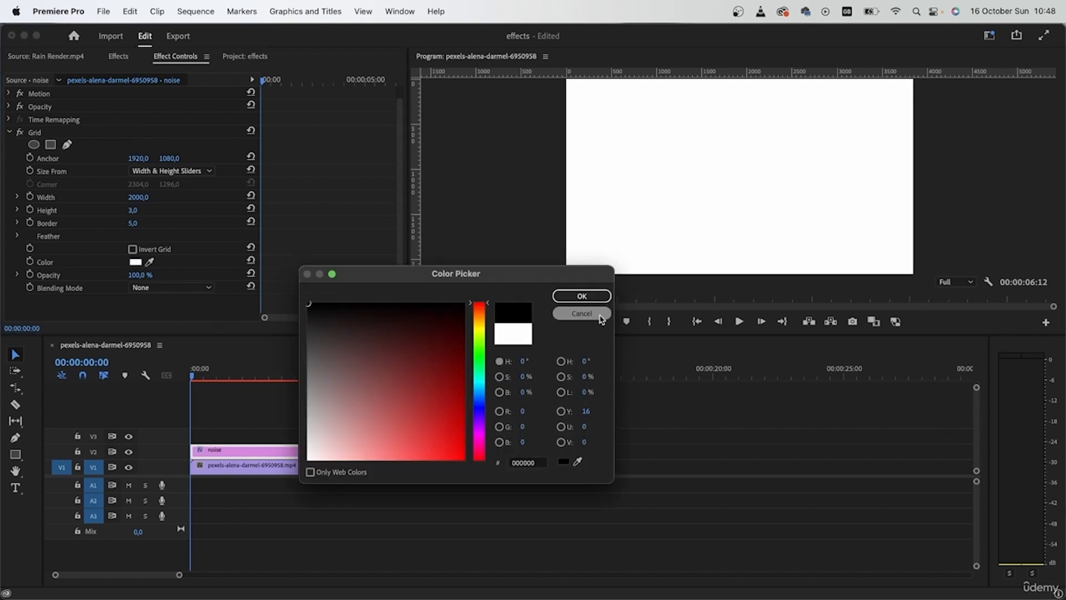
{"action": "left_click", "coordinate": [589, 299]}
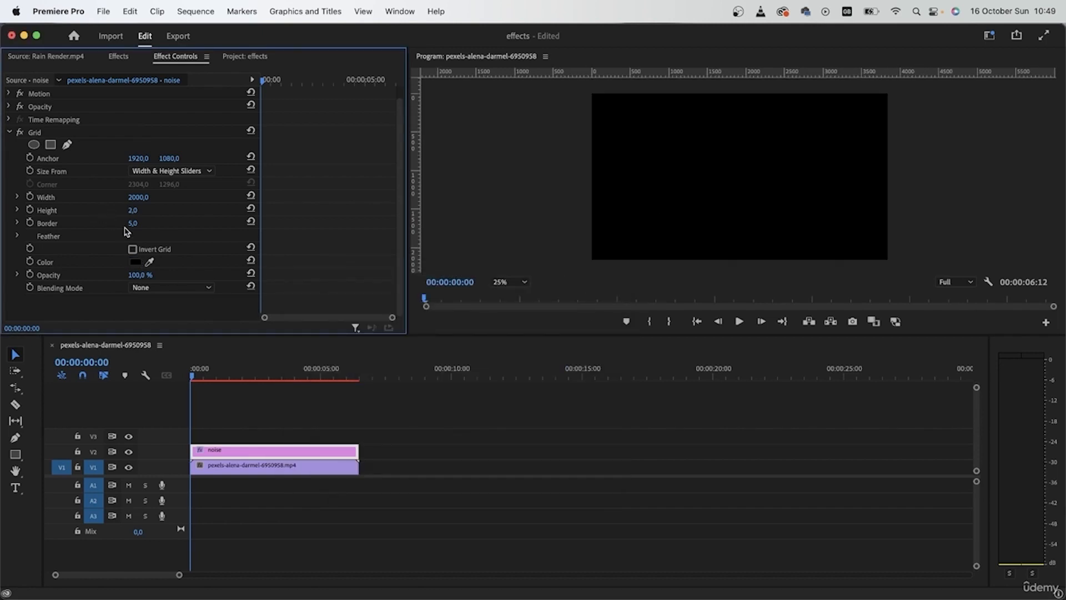
{"action": "left_click", "coordinate": [145, 221]}
{"action": "type", "text": "2"}
{"action": "key", "text": "Return"}
- Set the grid's blending mode to Overlay and increase its height to 28
{"action": "left_click", "coordinate": [200, 288]}
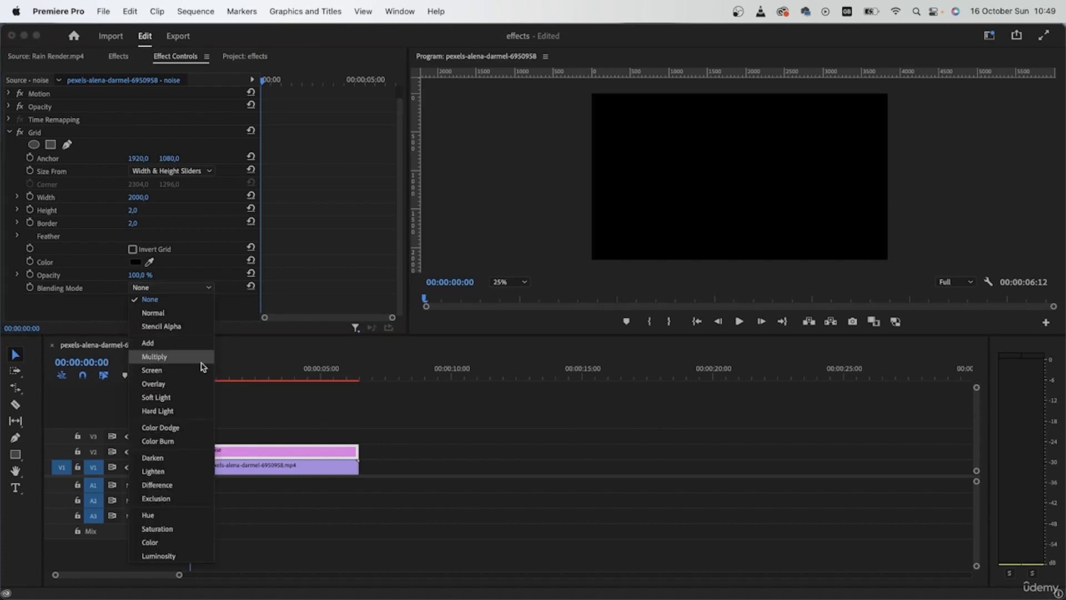
{"action": "left_click", "coordinate": [188, 384]}
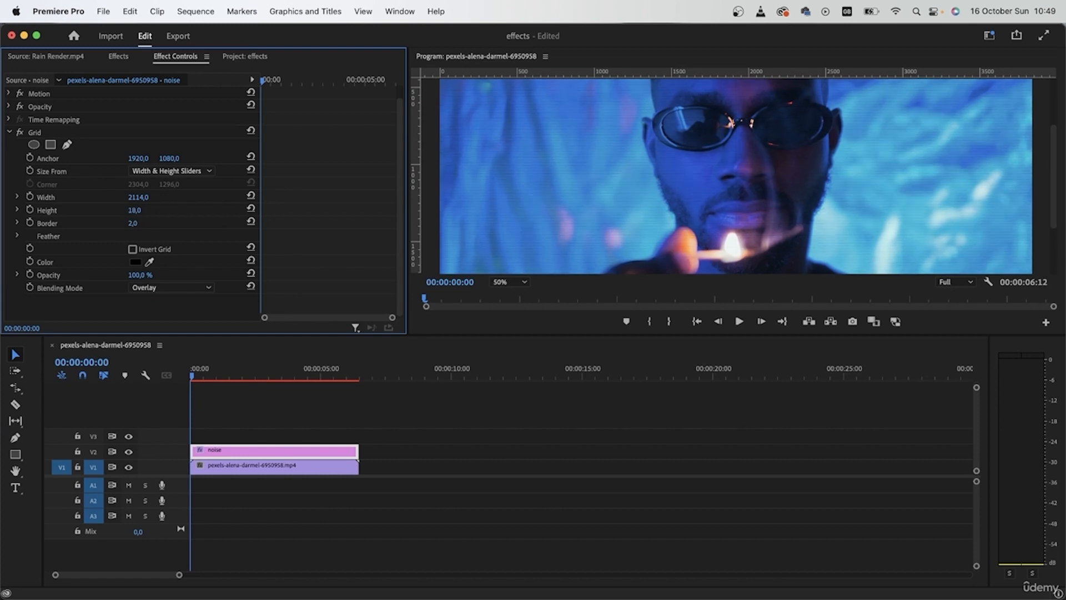
{"action": "mouse_move", "coordinate": [133, 210]}
{"action": "left_mouse_down"}
{"action": "mouse_move", "coordinate": [161, 209]}
{"action": "mouse_move", "coordinate": [145, 209]}
{"action": "left_mouse_up"}
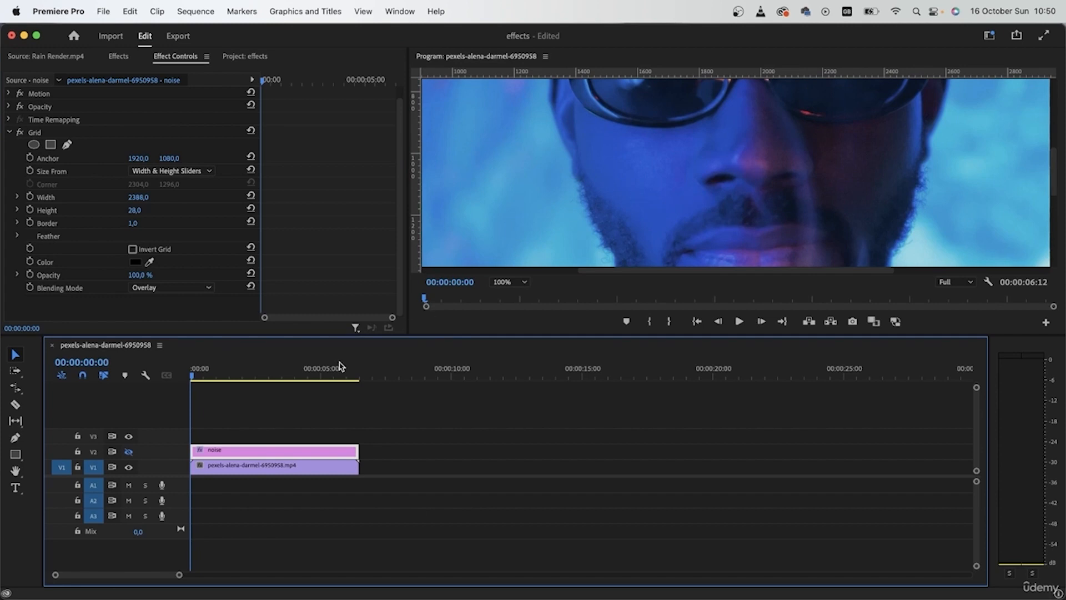
- Toggle the V2 track's visibility to compare the clip with and without the grid lines
{"action": "left_click", "coordinate": [128, 451]}
{"action": "left_click", "coordinate": [128, 451]}
{"action": "left_click", "coordinate": [128, 452]}
{"action": "left_click", "coordinate": [128, 452]}
{"action": "left_click", "coordinate": [128, 452]}
{"action": "left_click", "coordinate": [128, 452]}
{"action": "left_click", "coordinate": [128, 452]}
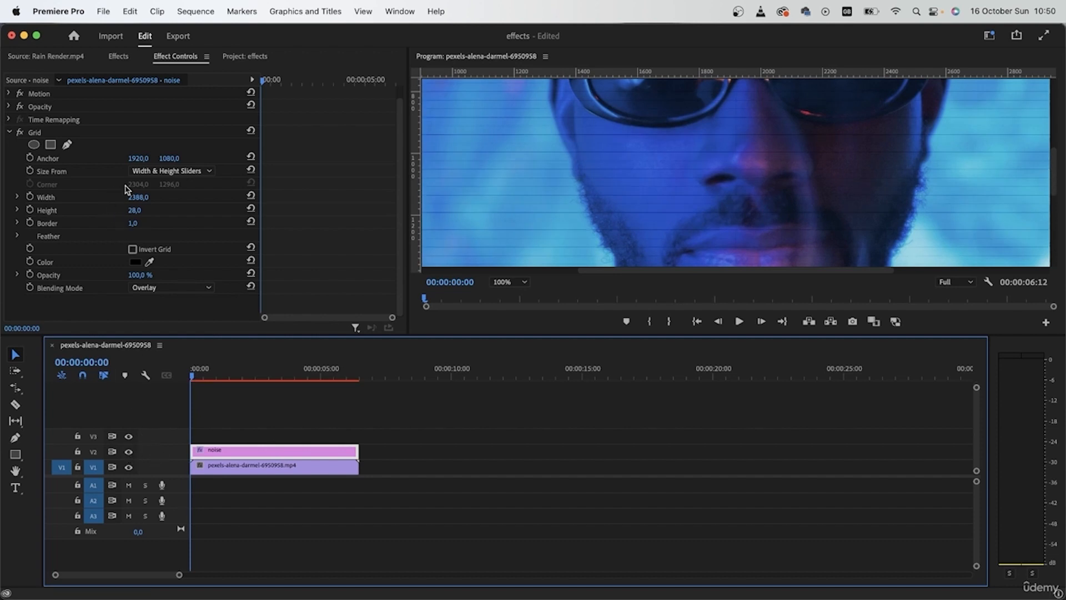
- Reduce the grid's height to 8 for denser horizontal lines
{"action": "left_click", "coordinate": [132, 223]}
{"action": "left_click", "coordinate": [145, 206]}
{"action": "left_click", "coordinate": [188, 204]}
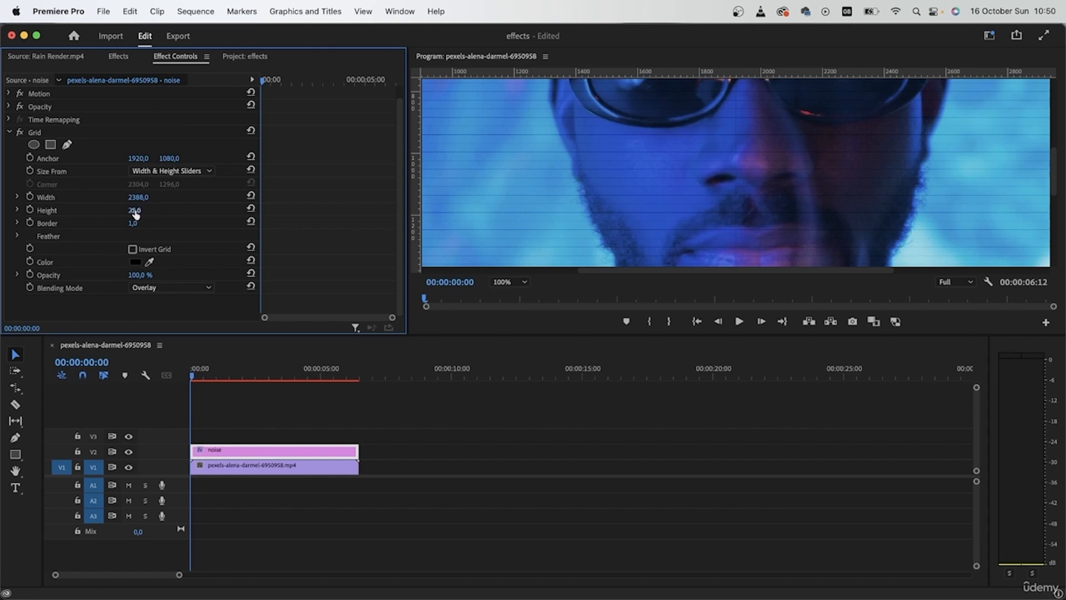
{"action": "left_click_drag", "start_coordinate": [133, 210], "coordinate": [136, 210]}
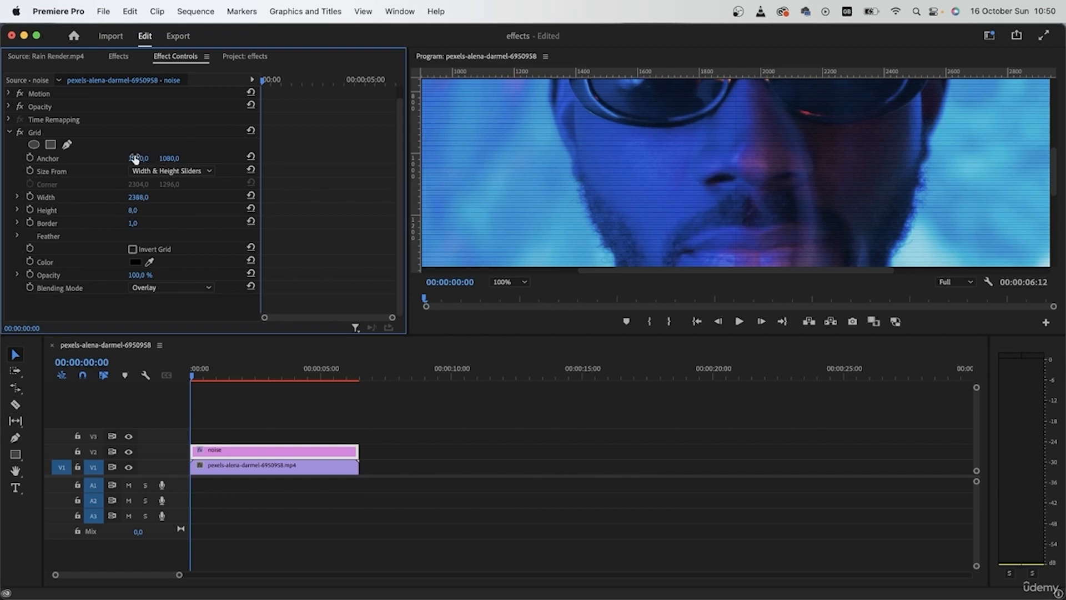
- Shift the grid's horizontal anchor to 4287 to move its vertical line out of the frame, and fit the preview
{"action": "left_click", "coordinate": [217, 134]}
{"action": "left_click_drag", "start_coordinate": [139, 160], "coordinate": [210, 161]}
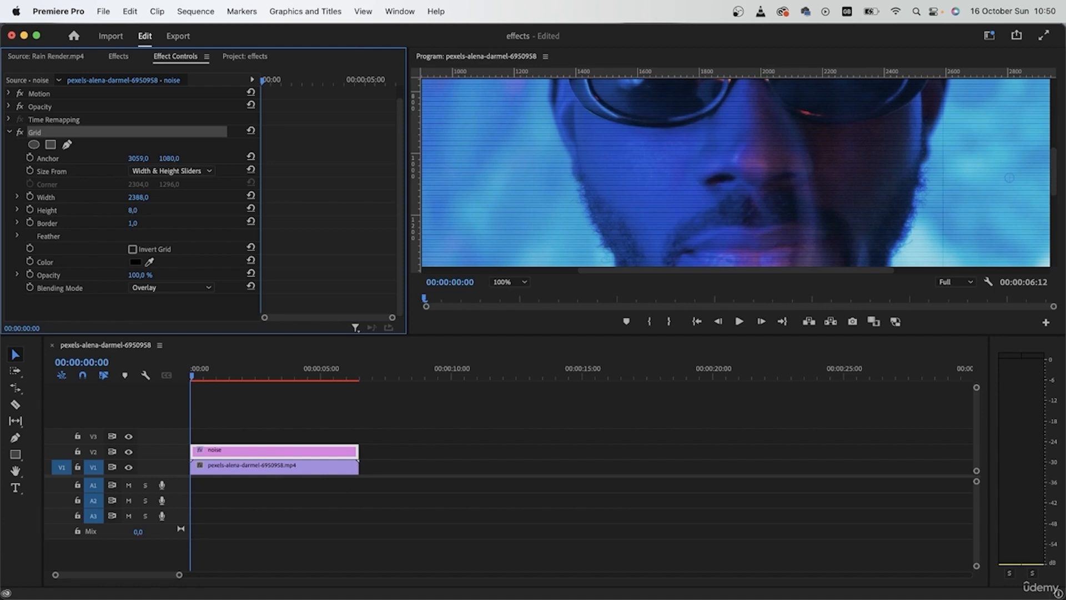
{"action": "left_click_drag", "start_coordinate": [143, 159], "coordinate": [149, 160]}
{"action": "left_click", "coordinate": [509, 281]}
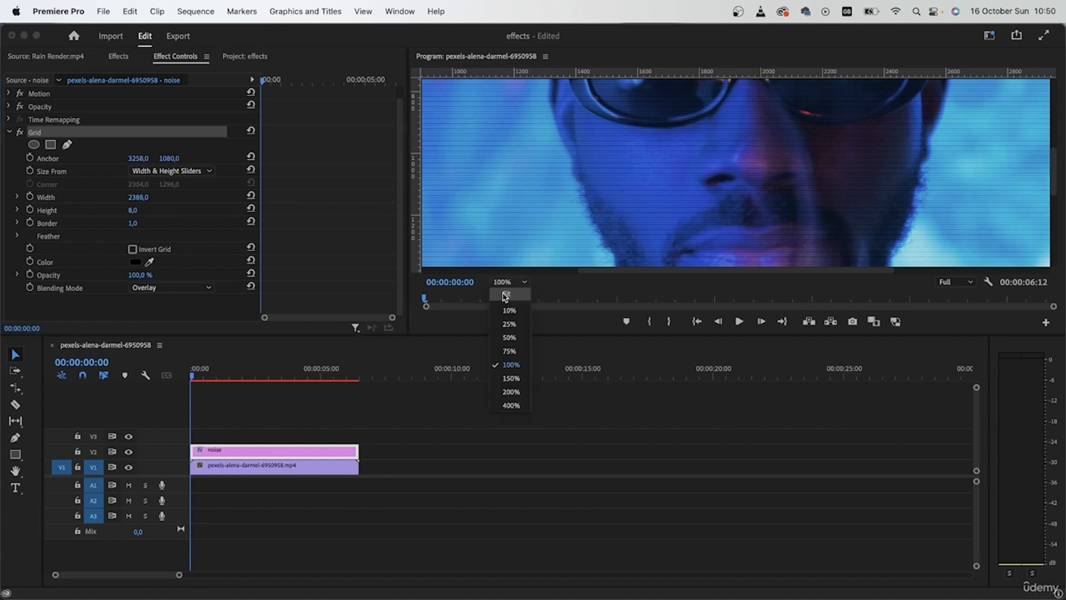
{"action": "left_click", "coordinate": [503, 298]}
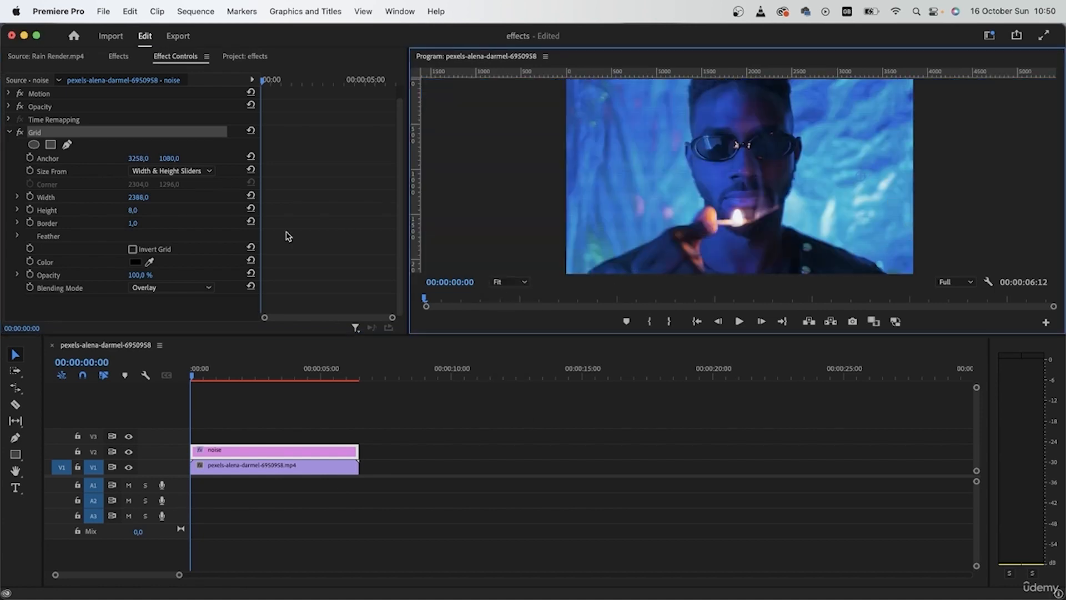
{"action": "left_click_drag", "start_coordinate": [138, 159], "coordinate": [211, 159]}
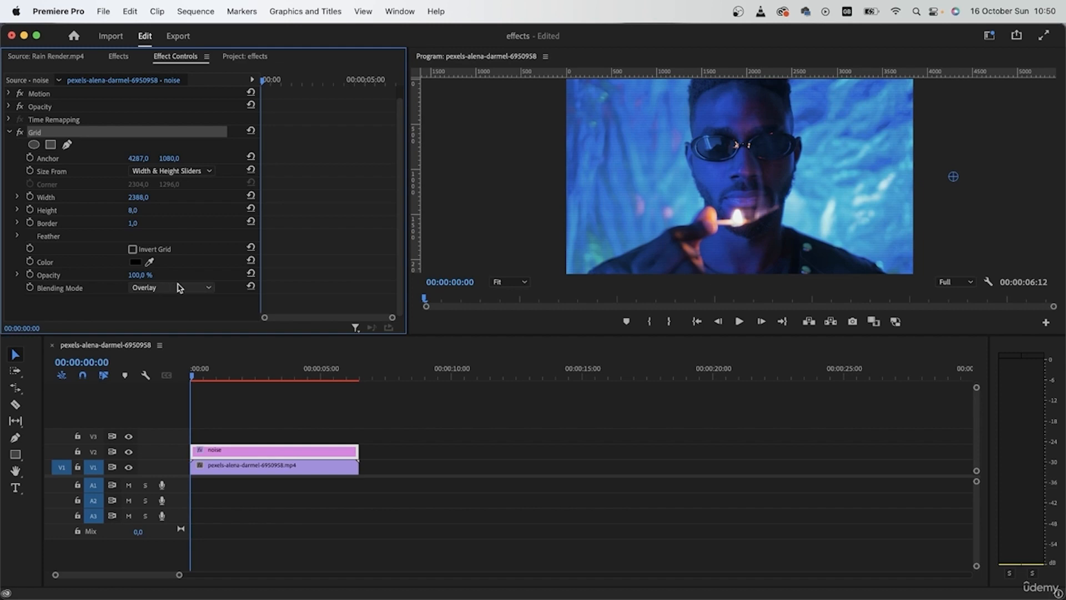
{"action": "left_click", "coordinate": [9, 132]}
{"action": "left_click", "coordinate": [428, 452]}
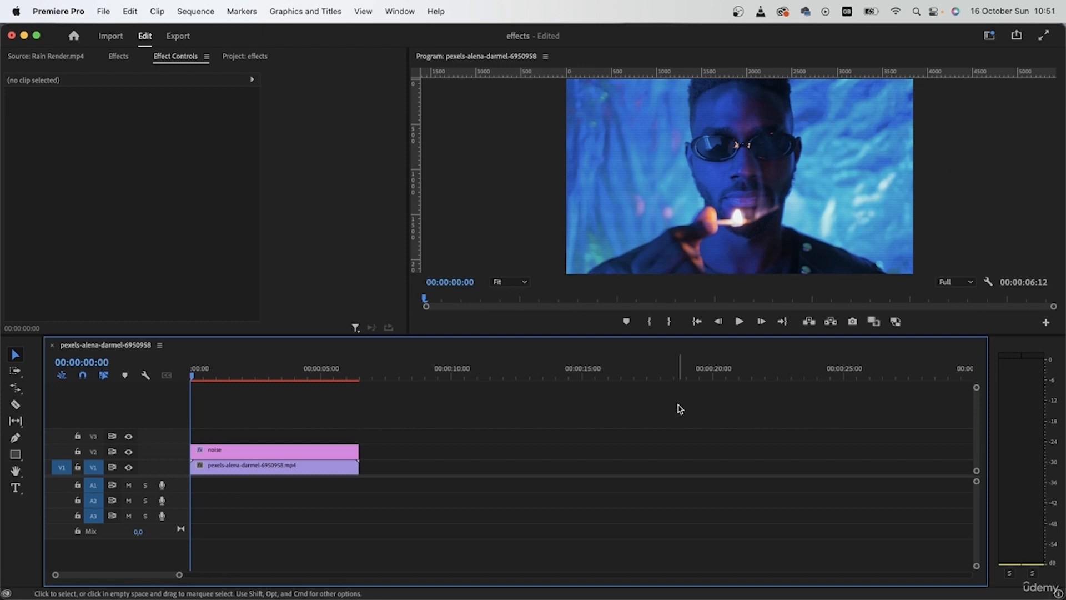
- Search the effects for lens in place of grid
{"action": "left_click", "coordinate": [119, 56]}
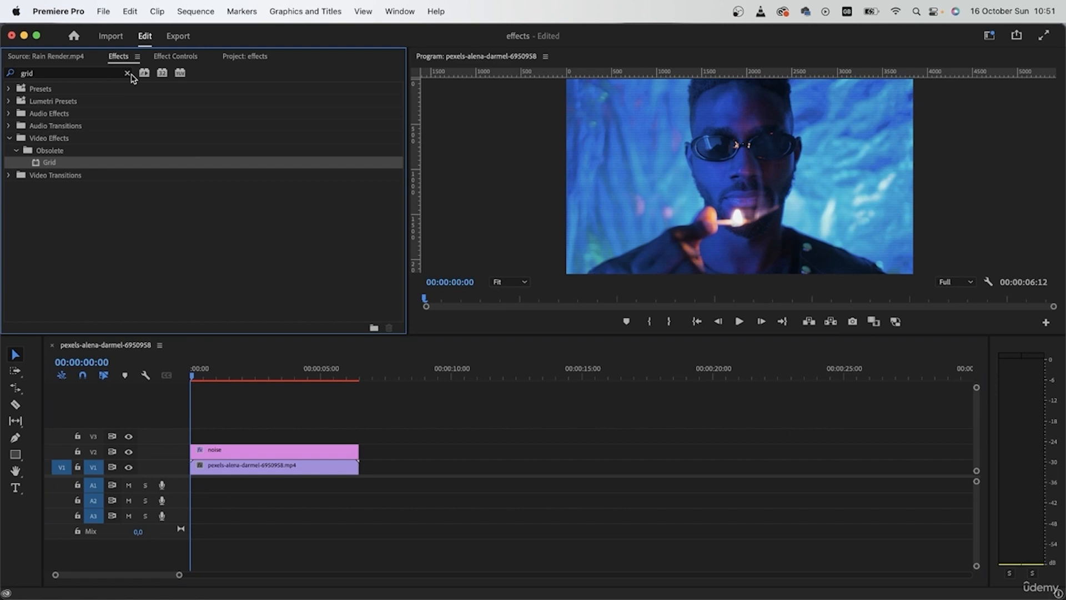
{"action": "left_click", "coordinate": [127, 73]}
{"action": "left_click", "coordinate": [100, 74]}
{"action": "type", "text": "lens"}
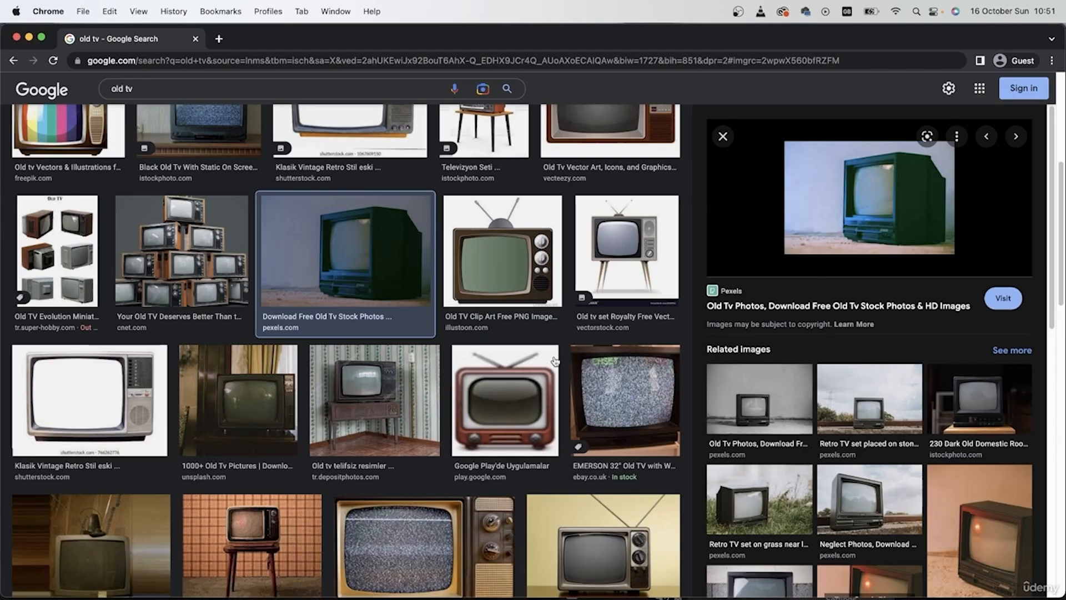
- Switch to Chrome and examine the old tv image results, including the retro TV on a stone surface, for screen shape reference
{"action": "scroll", "coordinate": [554, 362], "scroll_direction": "down", "scroll_amount": 4}
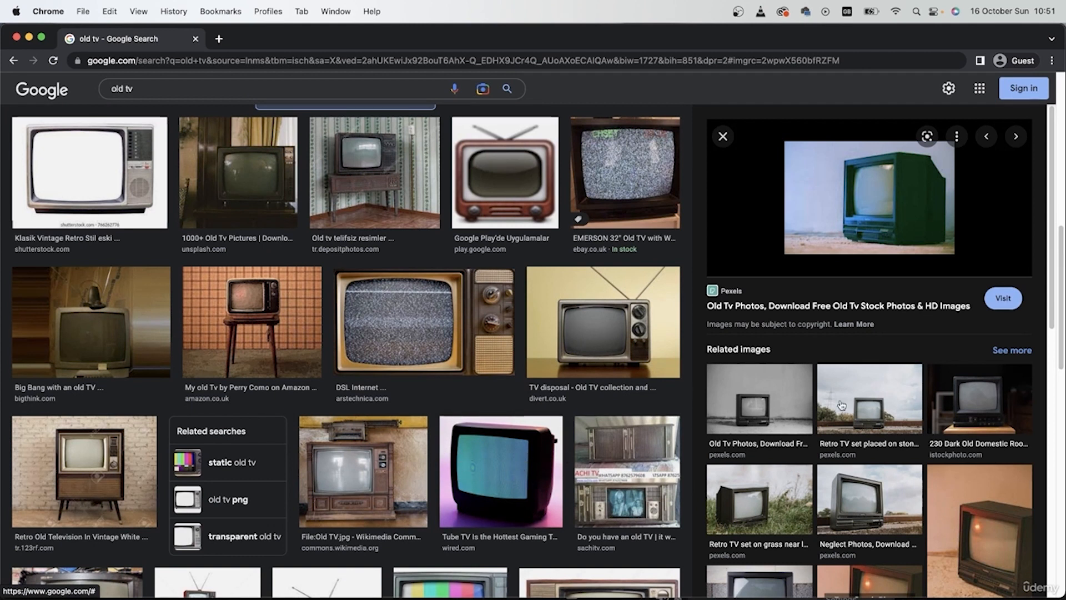
{"action": "left_click", "coordinate": [842, 405]}
{"action": "scroll", "coordinate": [272, 305], "scroll_direction": "down", "scroll_amount": 7}
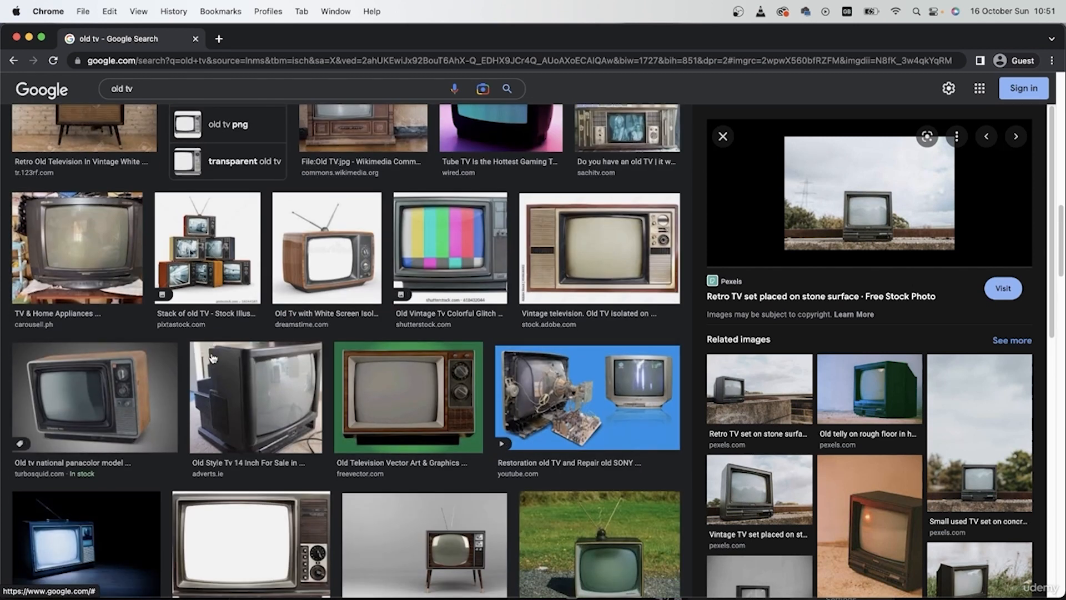
{"action": "scroll", "coordinate": [296, 344], "scroll_direction": "down", "scroll_amount": 5}
{"action": "scroll", "coordinate": [277, 311], "scroll_direction": "up", "scroll_amount": 5}
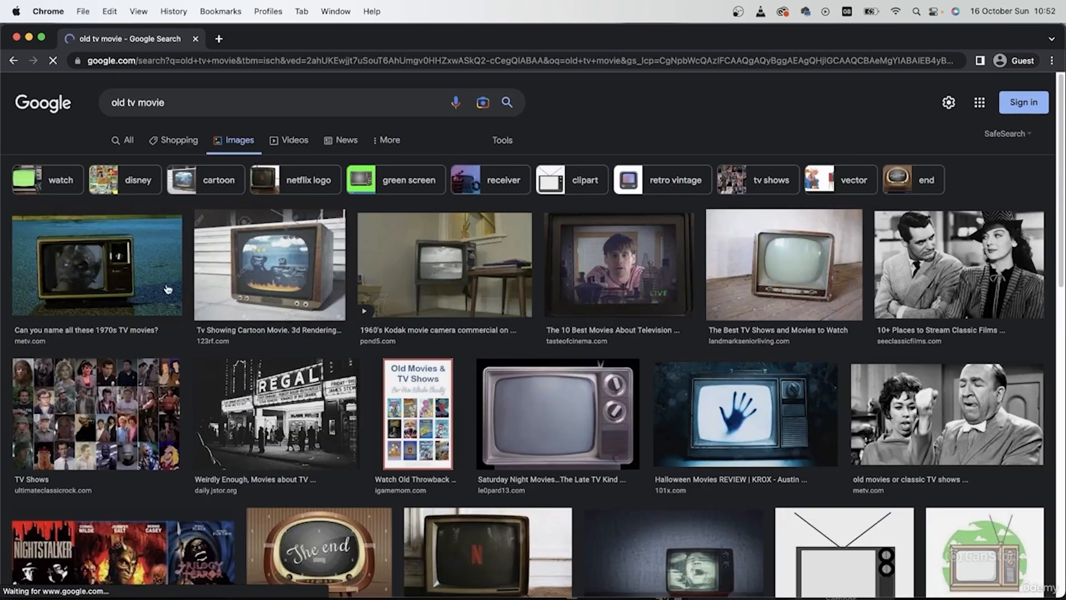
- Examine the Taste Of Cinema old TV image and its related images for screen shape, and switch back to Premiere Pro
{"action": "left_click", "coordinate": [595, 319]}
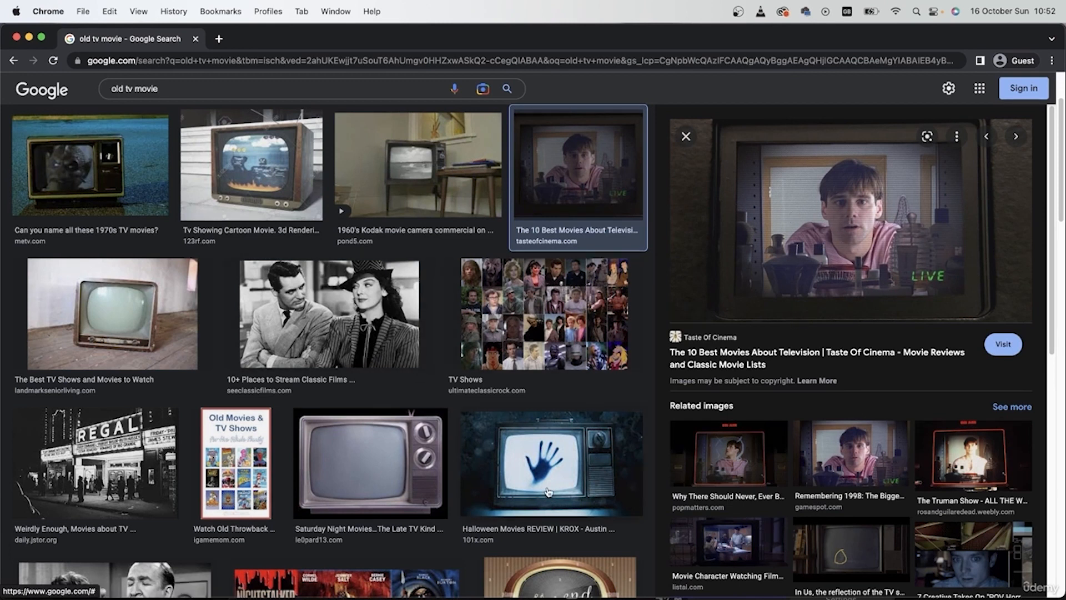
{"action": "scroll", "coordinate": [626, 485], "scroll_direction": "down", "scroll_amount": 8}
{"action": "key", "text": "super+Tab"}
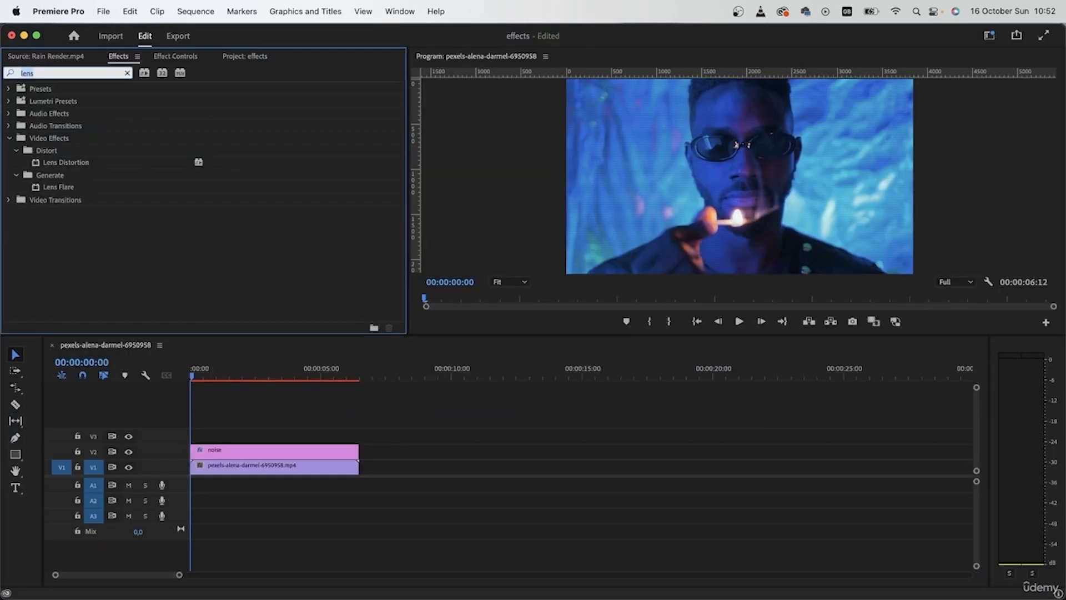
- Apply the Lens Distortion effect to the noise adjustment layer and raise its curvature to 100
{"action": "left_click_drag", "start_coordinate": [76, 165], "coordinate": [285, 449]}
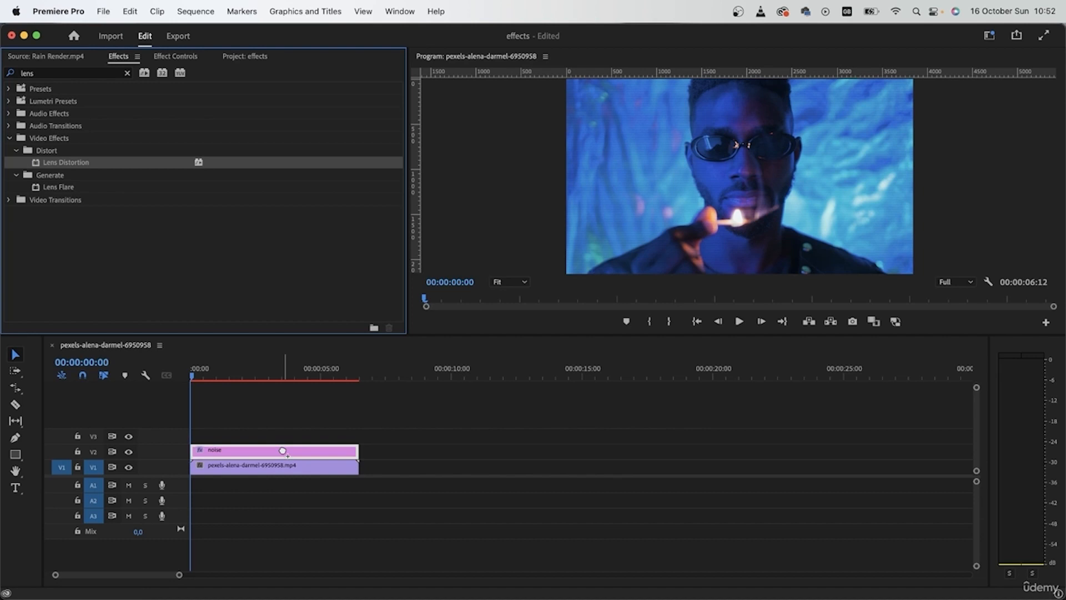
{"action": "left_click", "coordinate": [192, 56]}
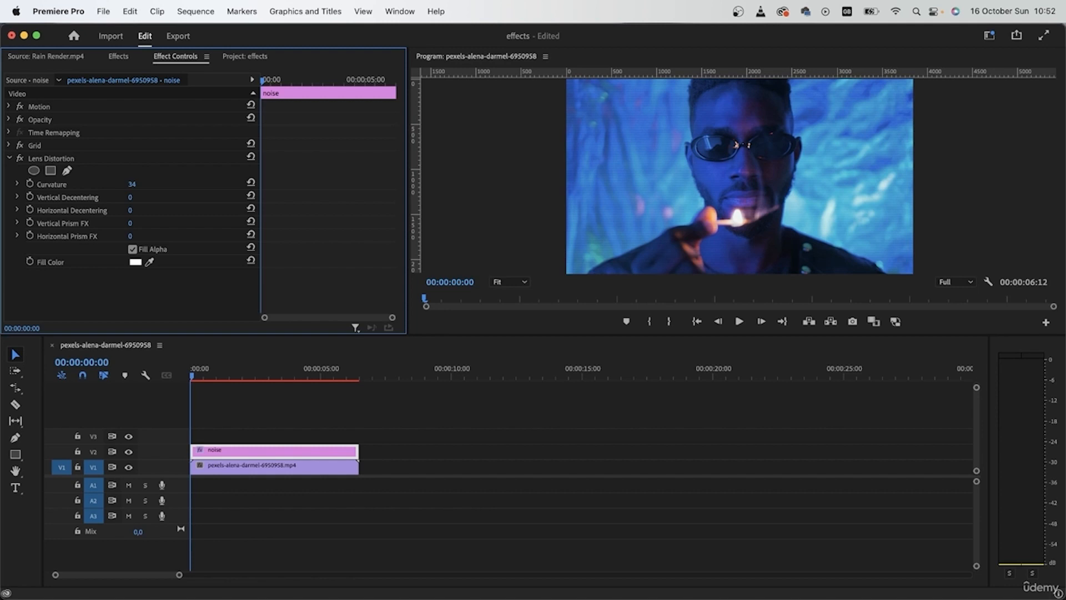
{"action": "left_click_drag", "start_coordinate": [132, 184], "coordinate": [155, 222]}
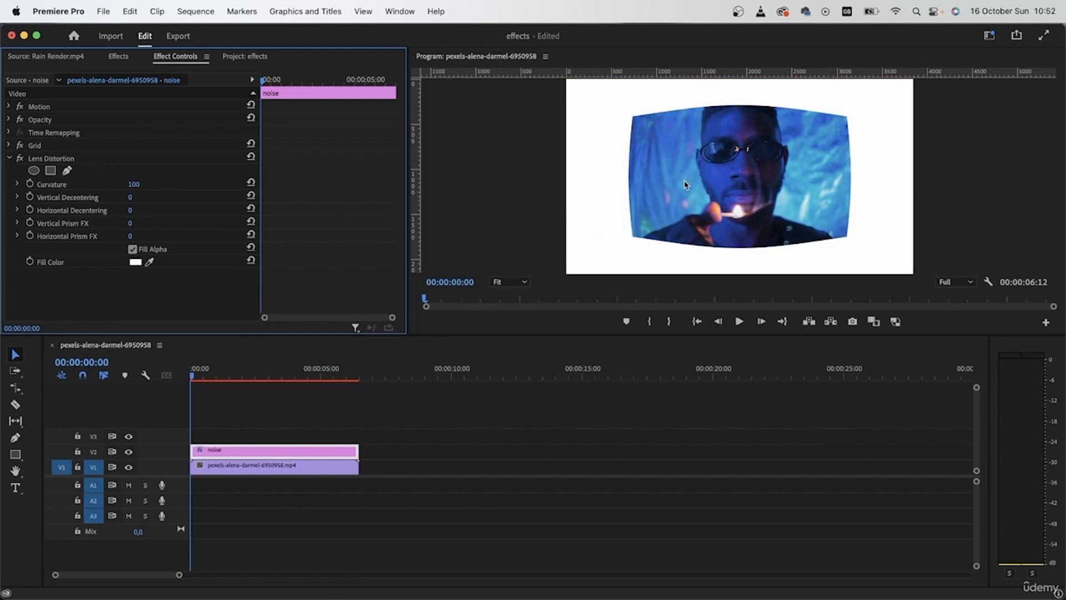
- Reduce the Lens Distortion curvature, trying 40 and settling on 30
{"action": "left_click", "coordinate": [134, 184]}
{"action": "type", "text": "30"}
{"action": "key", "text": "Return"}
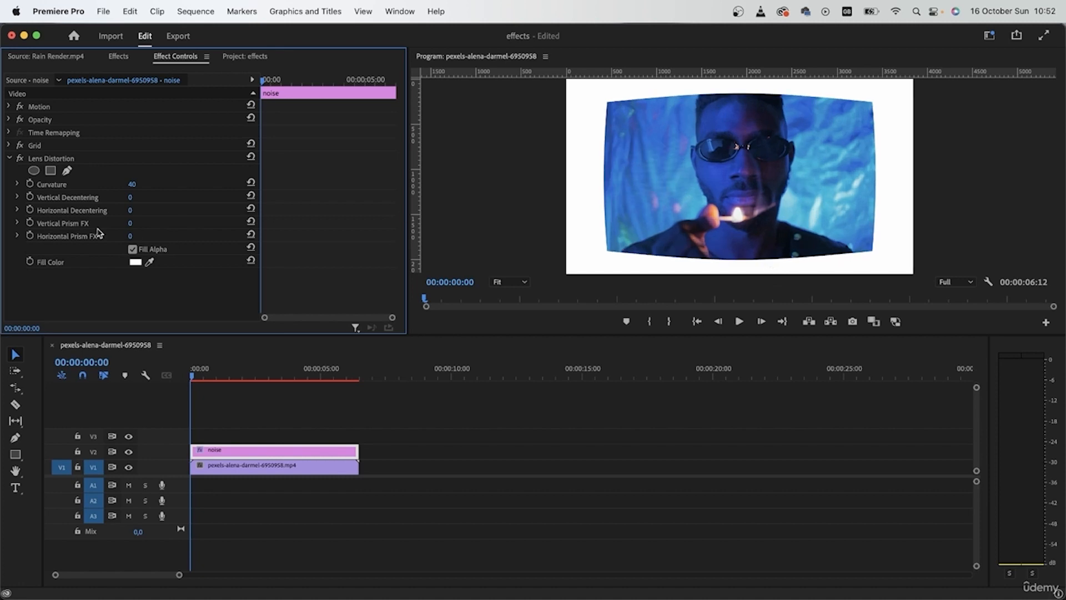
{"action": "left_click", "coordinate": [132, 185]}
{"action": "type", "text": "3"}
{"action": "key", "text": "Return"}
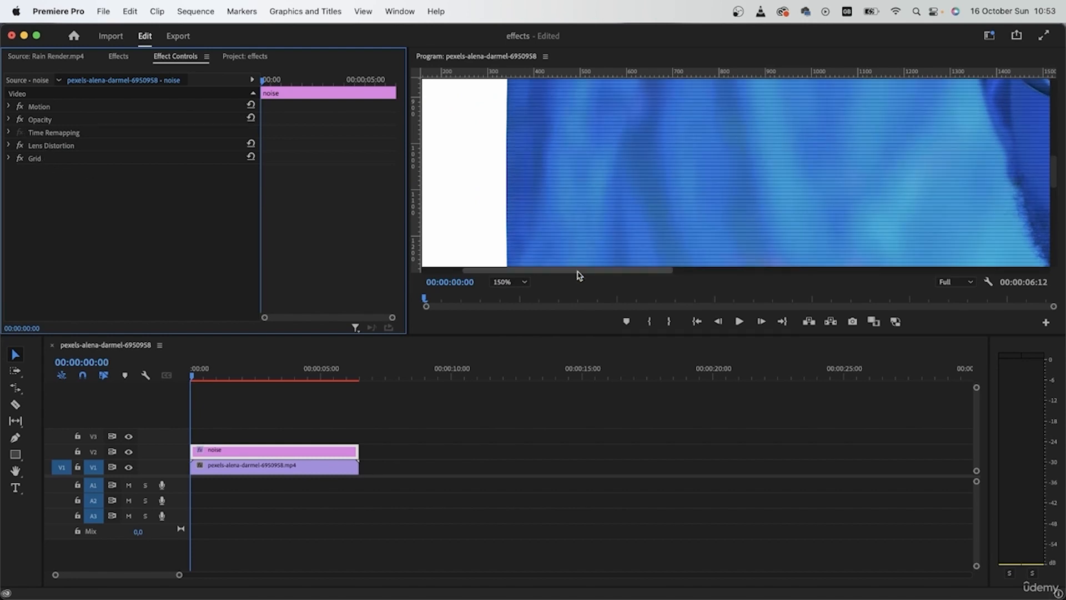
- Set the Lens Distortion's vertical decentering to 10 and check the picture's curved edges up close
{"action": "left_click_drag", "start_coordinate": [557, 274], "coordinate": [874, 276]}
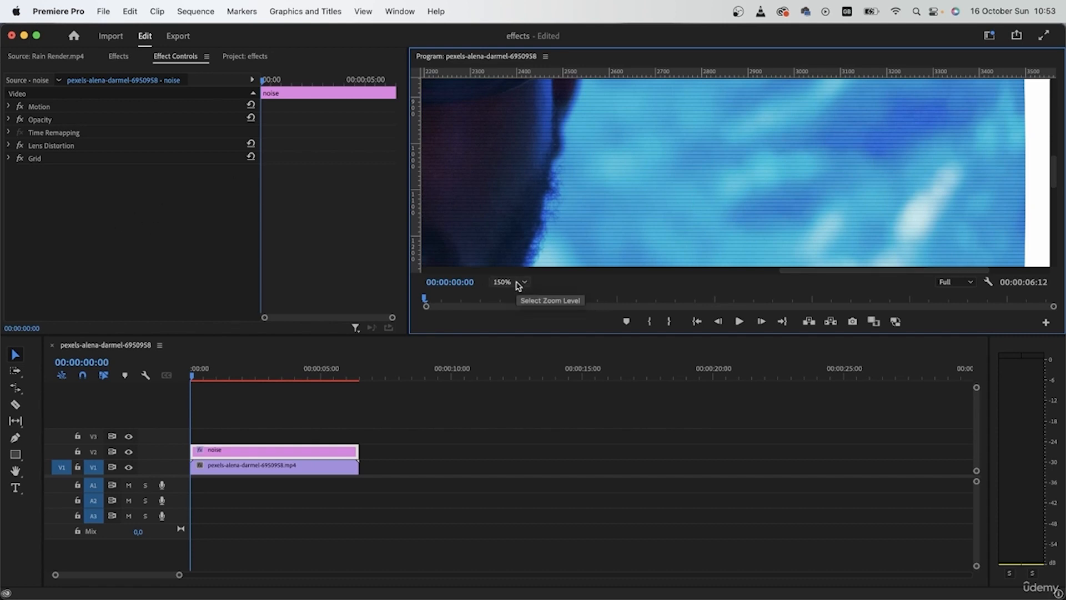
{"action": "left_click", "coordinate": [9, 145]}
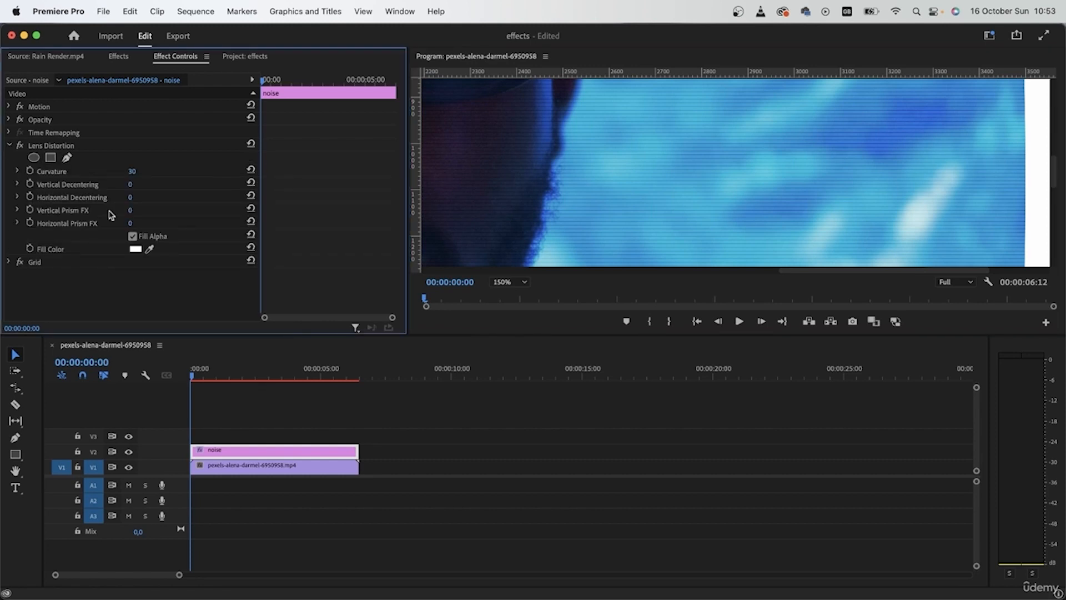
{"action": "left_click", "coordinate": [131, 184]}
{"action": "key", "text": "Return"}
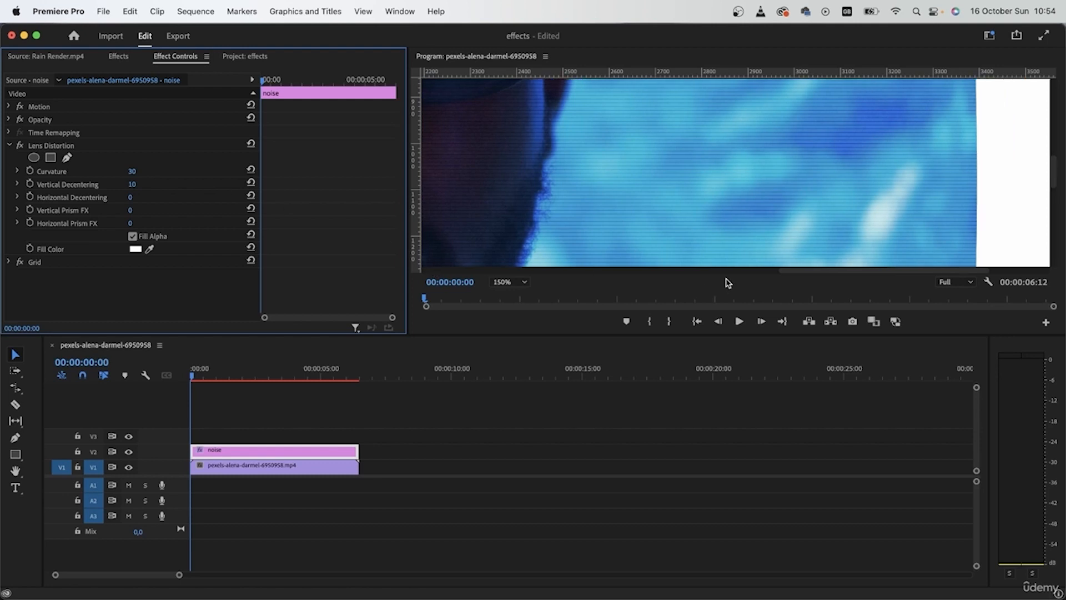
{"action": "left_click_drag", "start_coordinate": [830, 272], "coordinate": [521, 272]}
{"action": "left_click_drag", "start_coordinate": [1061, 160], "coordinate": [1055, 138]}
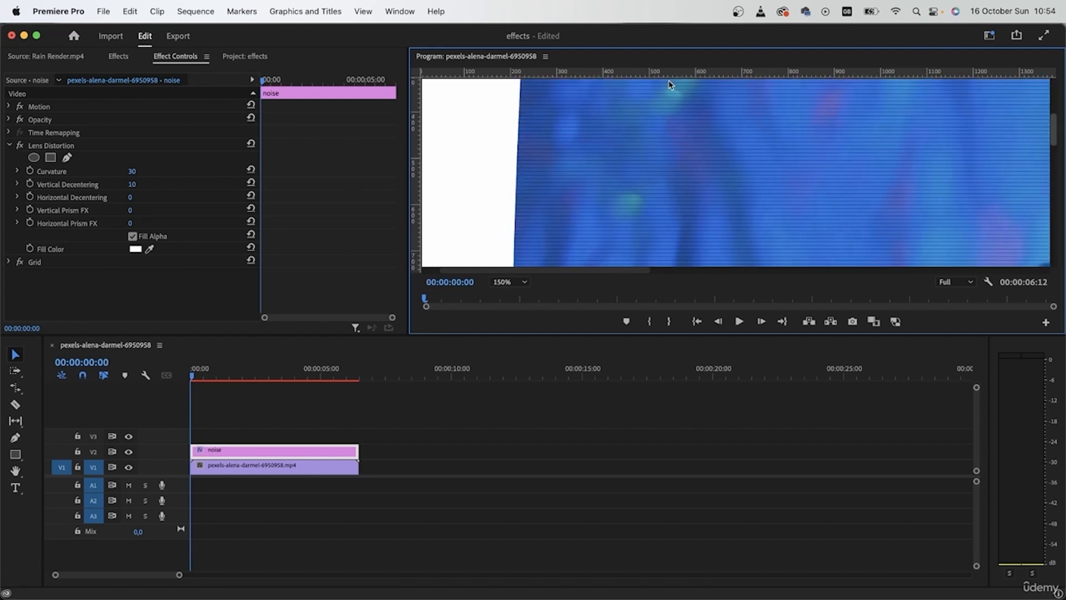
{"action": "left_click", "coordinate": [8, 145]}
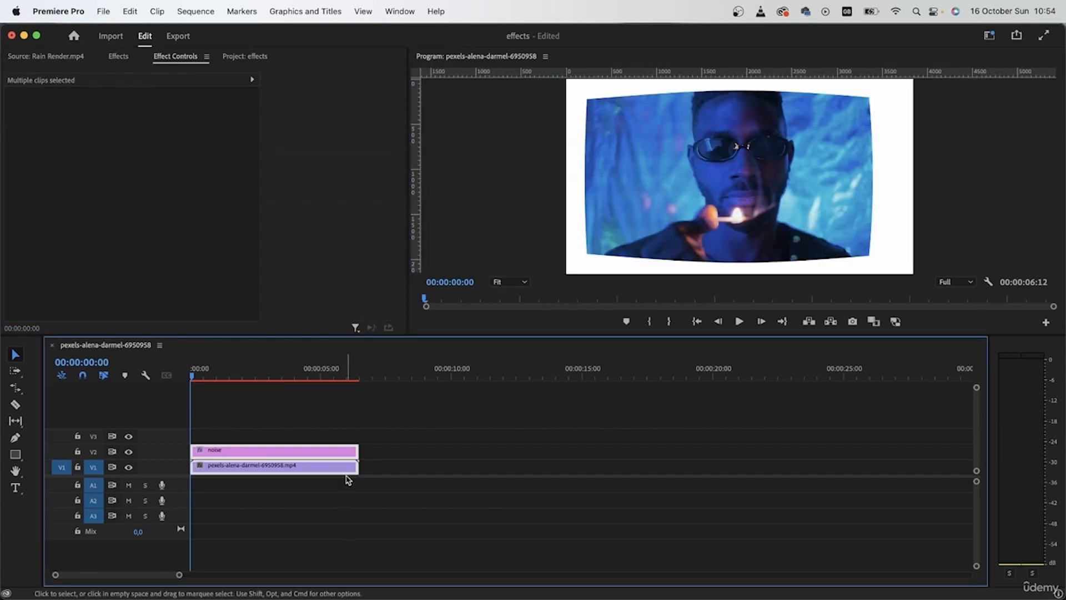
- Nest the noise layer and the video clip into a sequence named "old tv"
{"action": "right_click", "coordinate": [346, 477]}
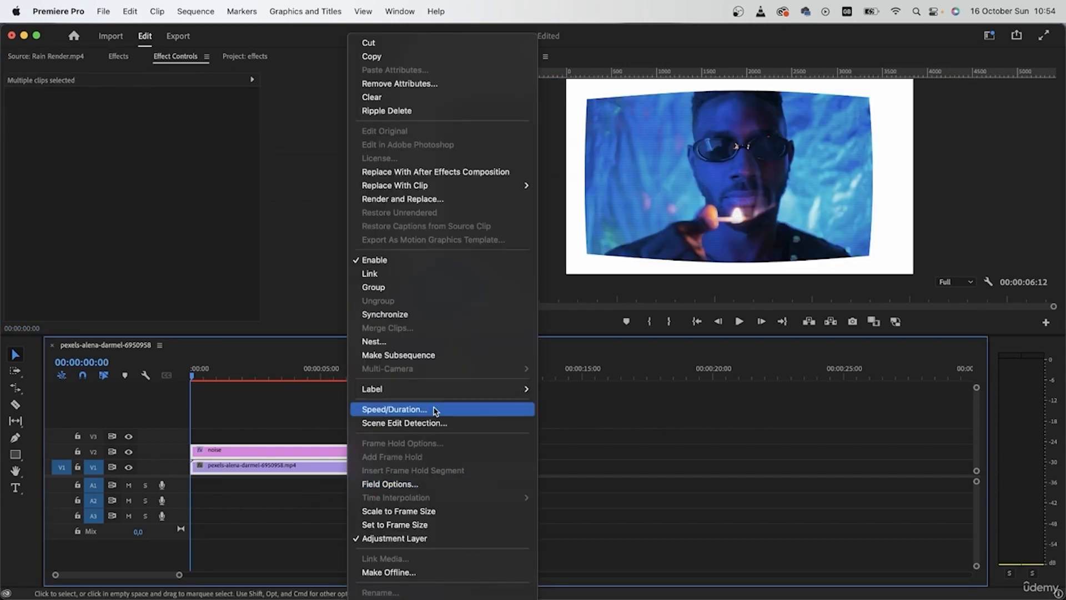
{"action": "left_click", "coordinate": [413, 342]}
{"action": "type", "text": "old tv"}
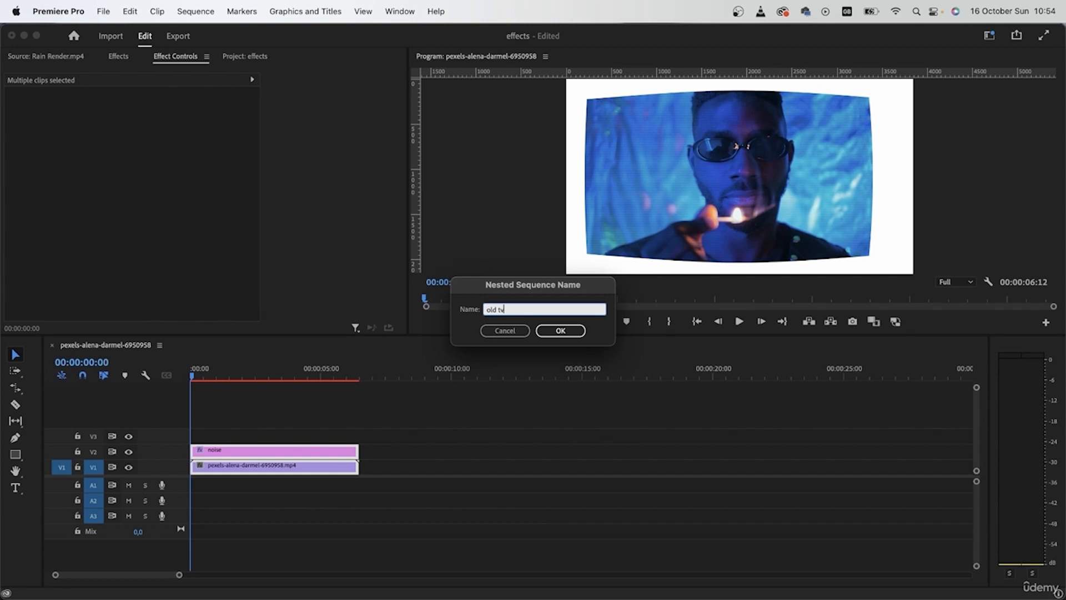
{"action": "key", "text": "Return"}
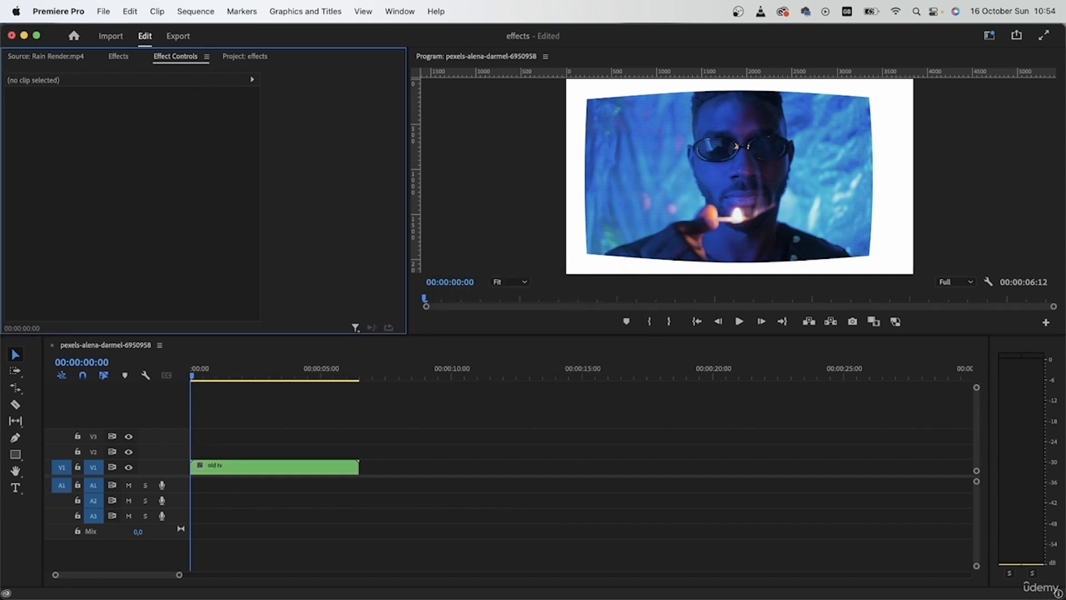
- Scale the nested old tv clip up to about 140 to push the white borders out of the frame
{"action": "left_click", "coordinate": [274, 467]}
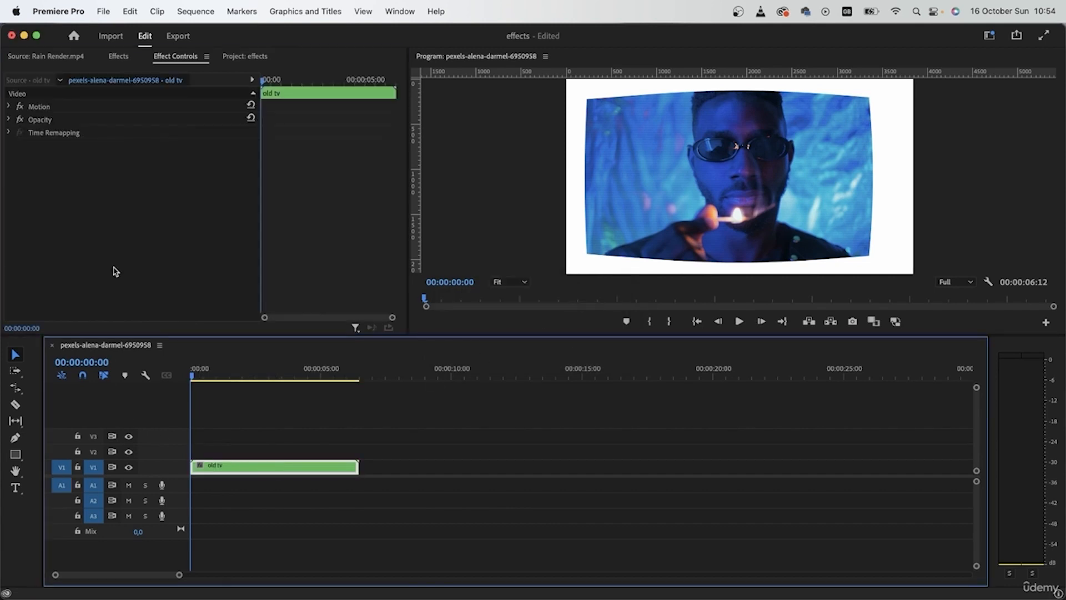
{"action": "left_click", "coordinate": [10, 107]}
{"action": "left_click_drag", "start_coordinate": [134, 133], "coordinate": [167, 133]}
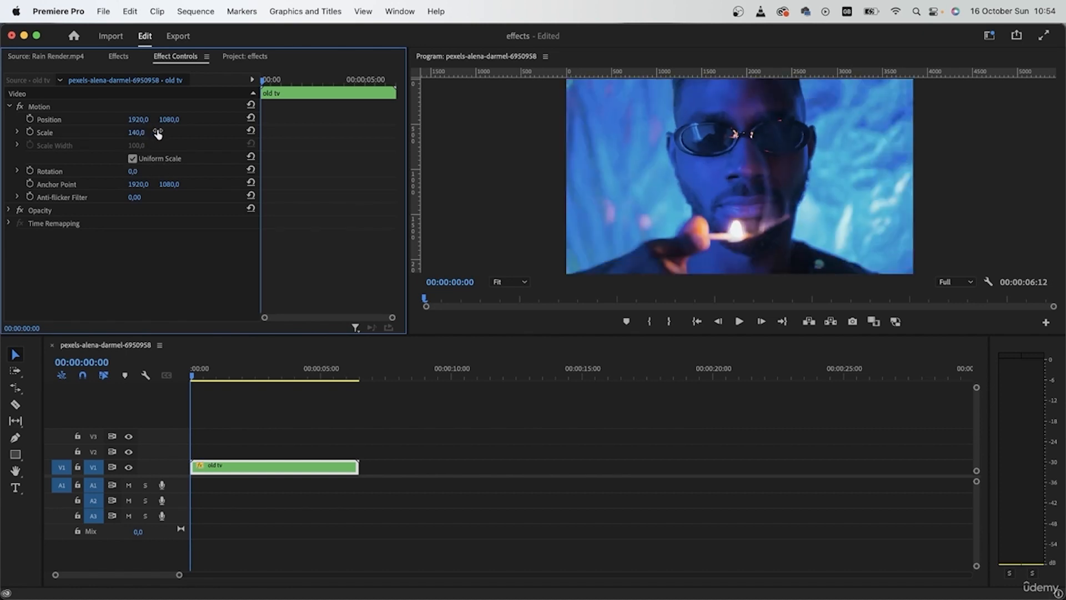
{"action": "left_click_drag", "start_coordinate": [145, 132], "coordinate": [155, 132]}
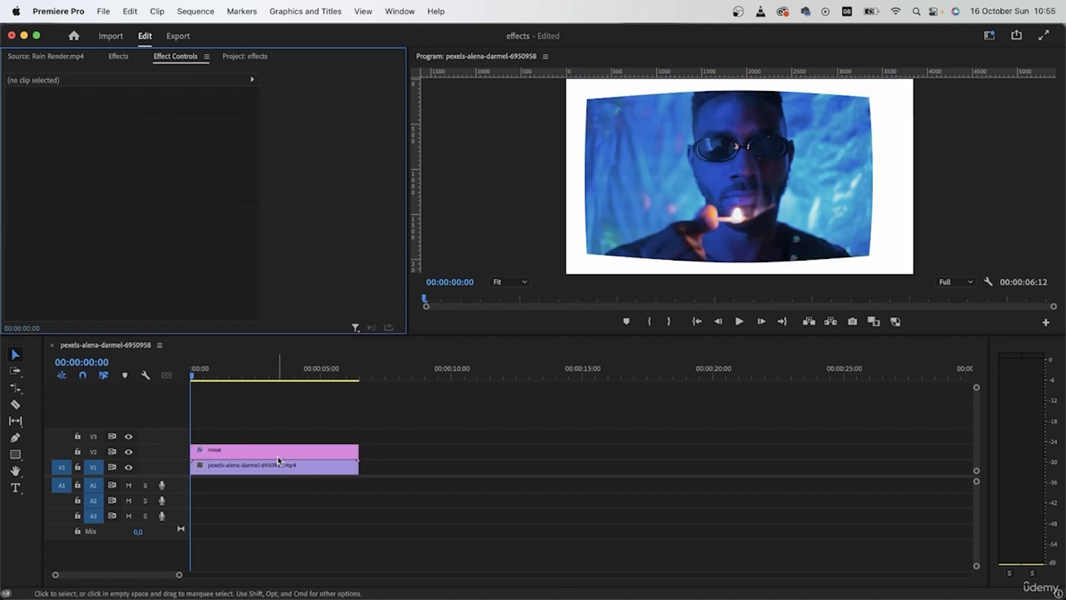
- Search the effects for noise and apply the Noise effect from Noise & Grain to the noise adjustment layer
{"action": "left_click", "coordinate": [285, 448]}
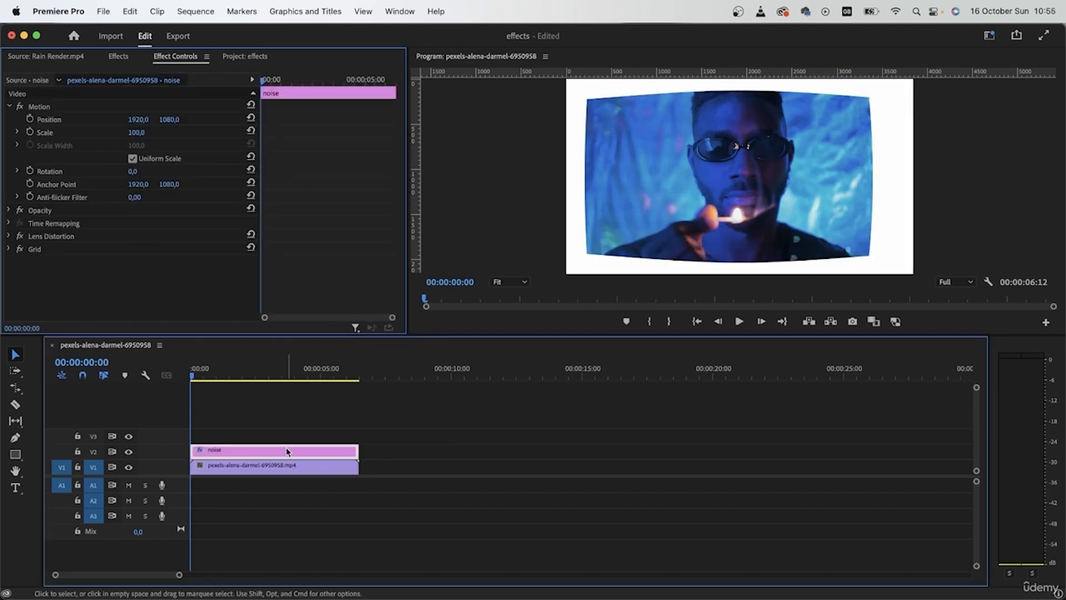
{"action": "left_click", "coordinate": [9, 106]}
{"action": "left_click", "coordinate": [105, 61]}
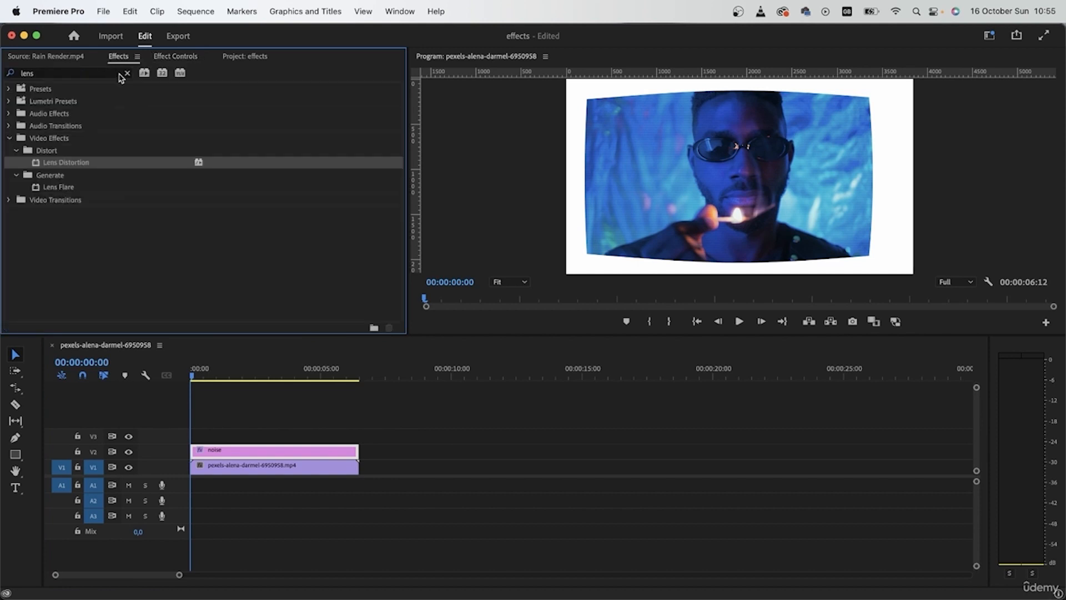
{"action": "left_click", "coordinate": [127, 73]}
{"action": "left_click", "coordinate": [118, 74]}
{"action": "type", "text": "noise"}
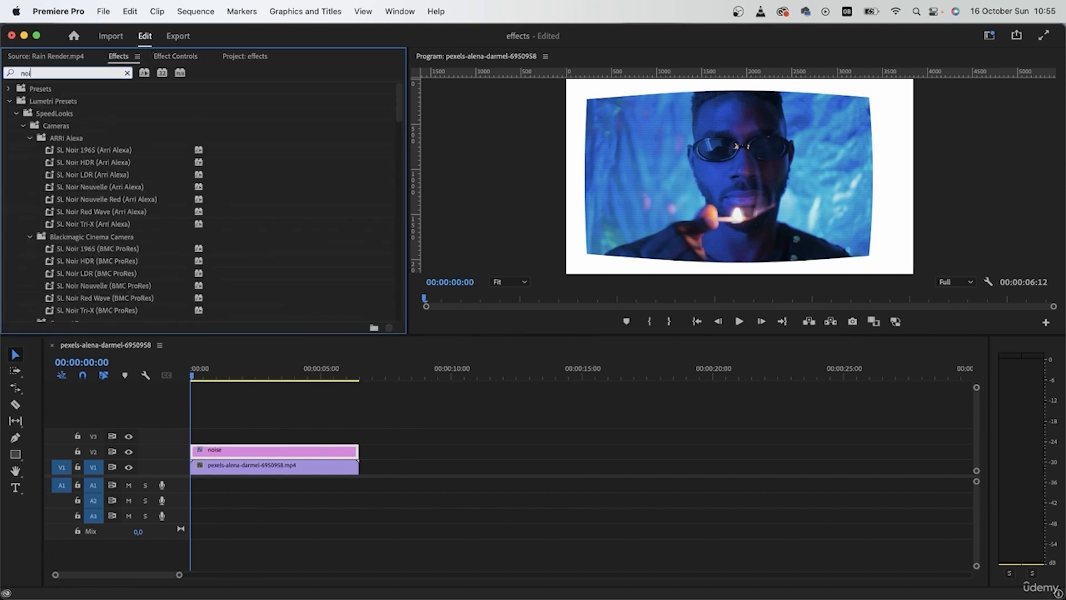
{"action": "left_click_drag", "start_coordinate": [69, 262], "coordinate": [311, 464]}
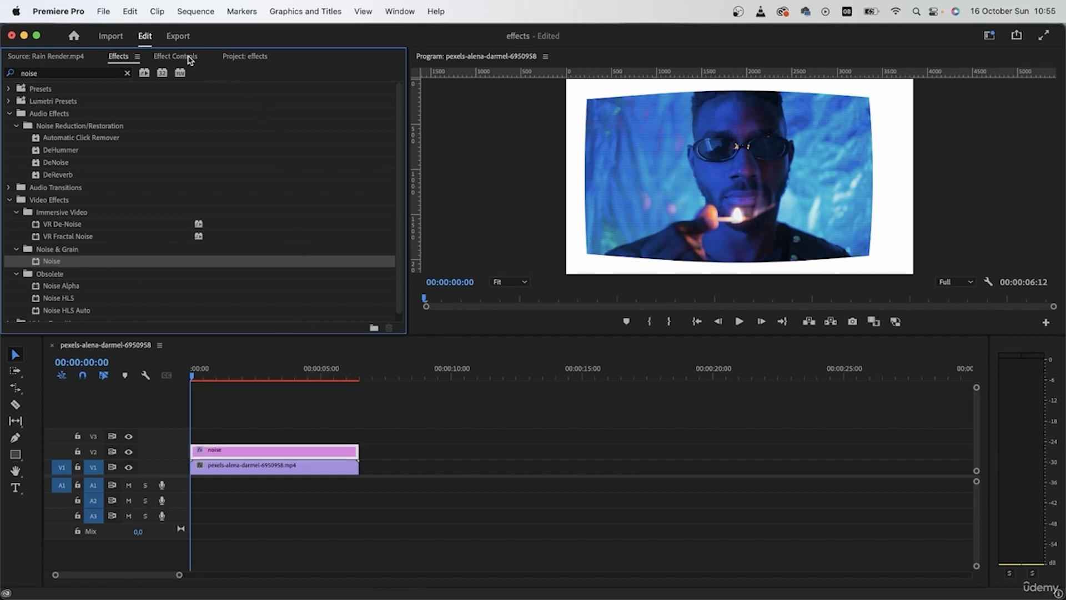
- Try noise amounts of 10% and 20% in the Noise effect, inspecting the grain up close
{"action": "left_click", "coordinate": [187, 57]}
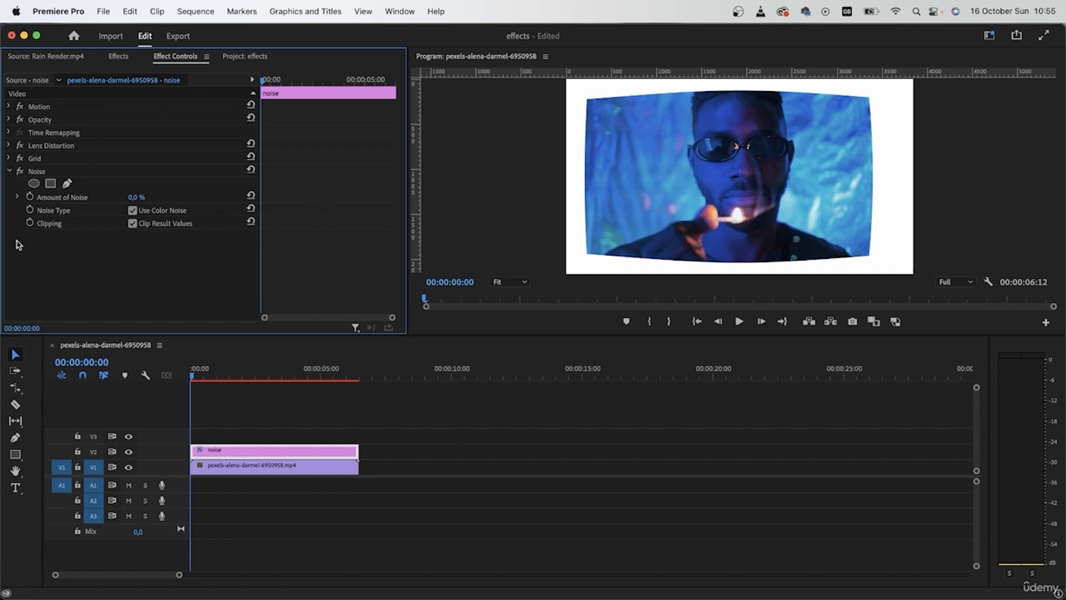
{"action": "left_click", "coordinate": [141, 196]}
{"action": "type", "text": "10"}
{"action": "key", "text": "Return"}
{"action": "scroll", "coordinate": [711, 186], "scroll_direction": "up", "scroll_amount": 3}
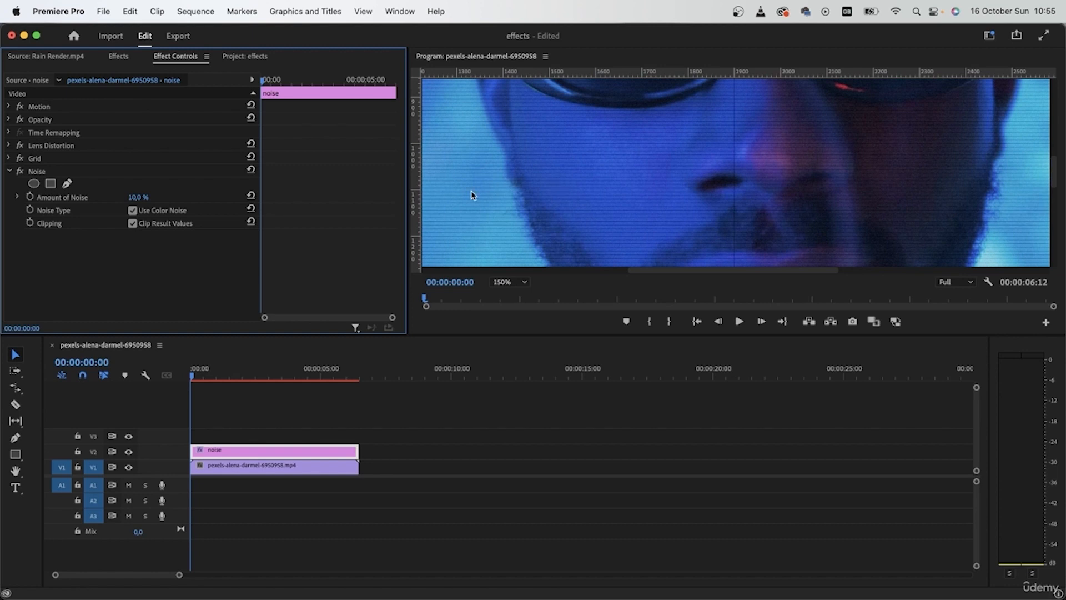
{"action": "left_click_drag", "start_coordinate": [683, 269], "coordinate": [568, 268]}
{"action": "left_click", "coordinate": [138, 198]}
{"action": "type", "text": "20"}
{"action": "key", "text": "Return"}
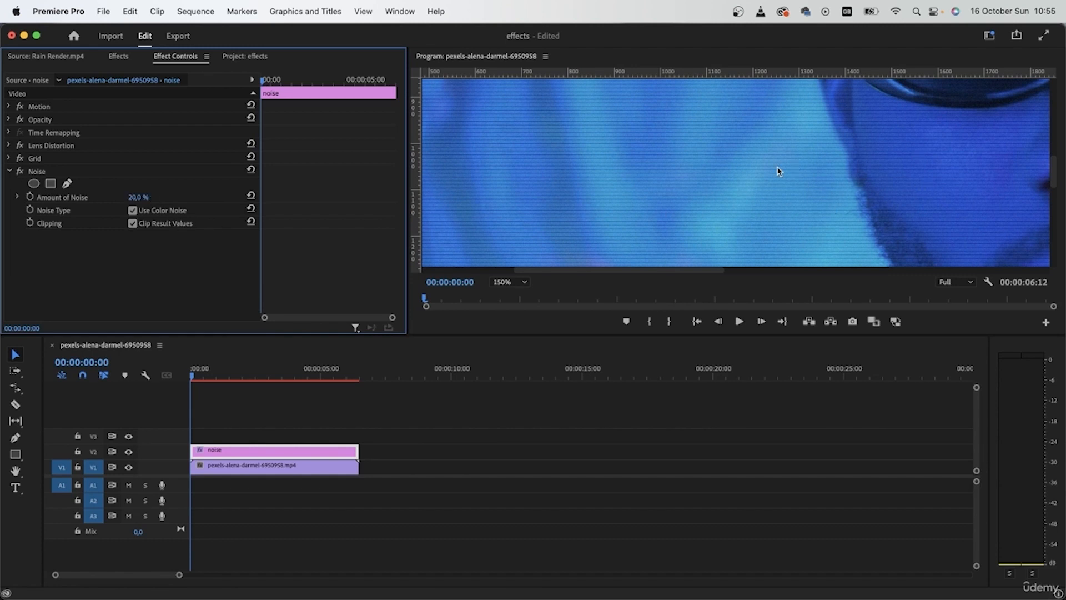
- Move the Noise effect above Grid, directly below Lens Distortion, and inspect the grain across the picture
{"action": "left_click", "coordinate": [9, 171]}
{"action": "left_click", "coordinate": [43, 171]}
{"action": "left_click_drag", "start_coordinate": [42, 173], "coordinate": [44, 149]}
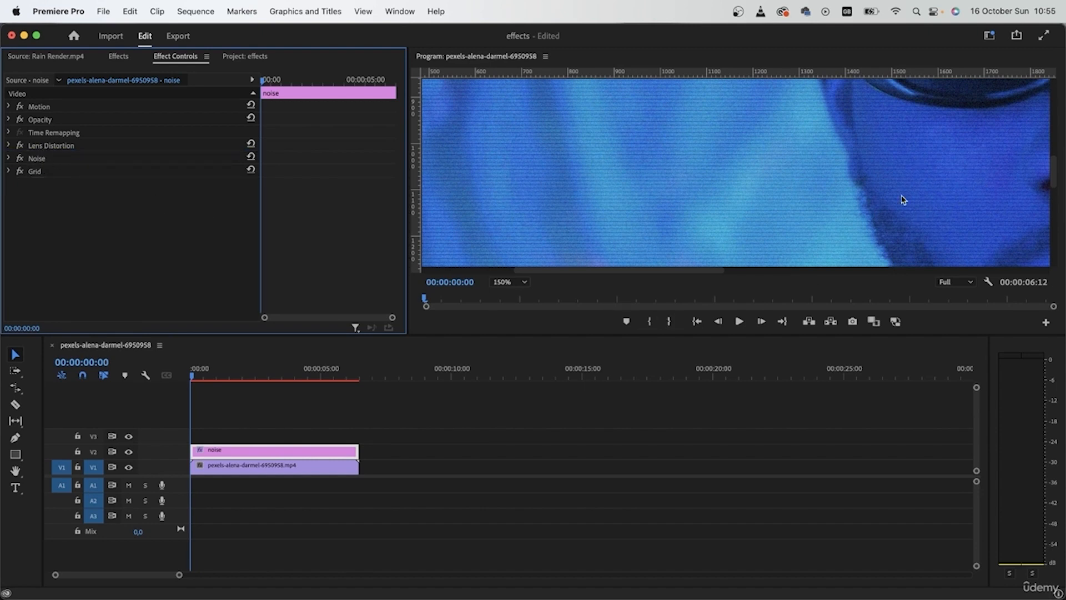
{"action": "left_click_drag", "start_coordinate": [583, 274], "coordinate": [728, 269]}
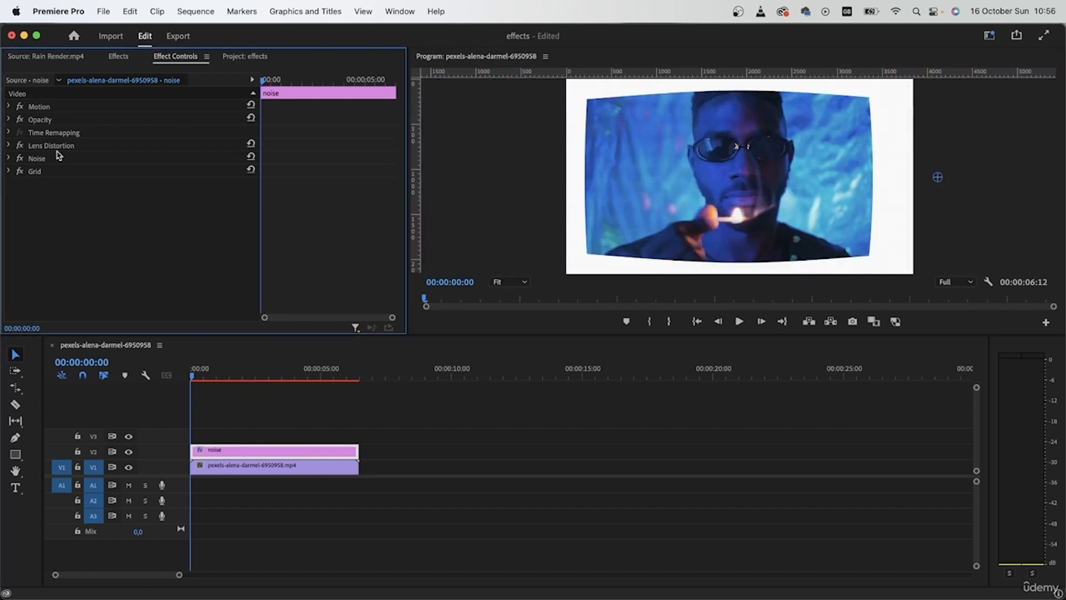
- Set the Noise effect's amount of noise to 25% and deselect the layer
{"action": "left_click", "coordinate": [58, 158]}
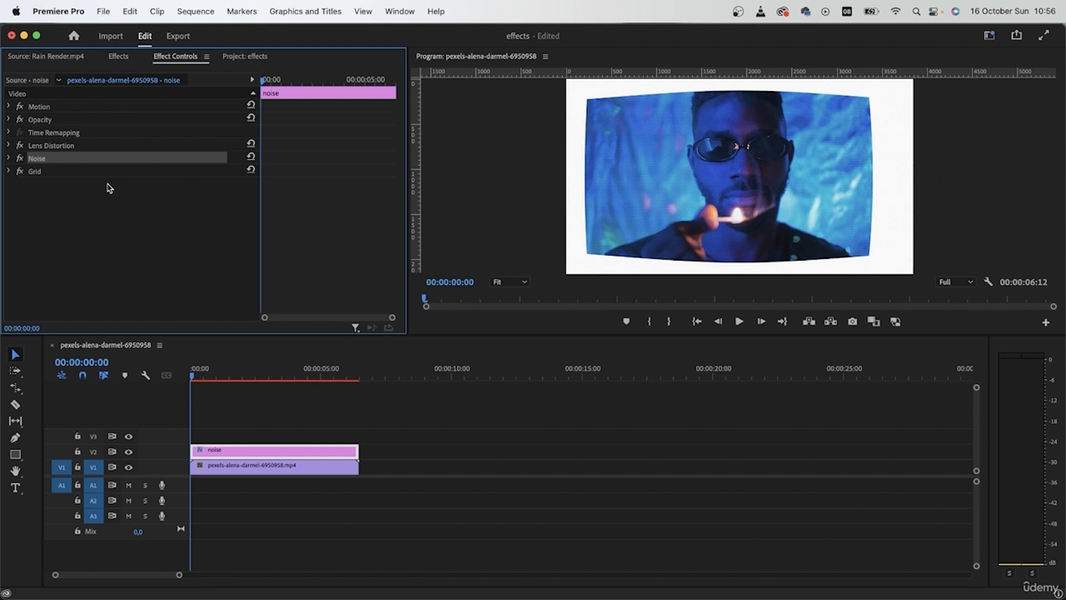
{"action": "left_click", "coordinate": [9, 158]}
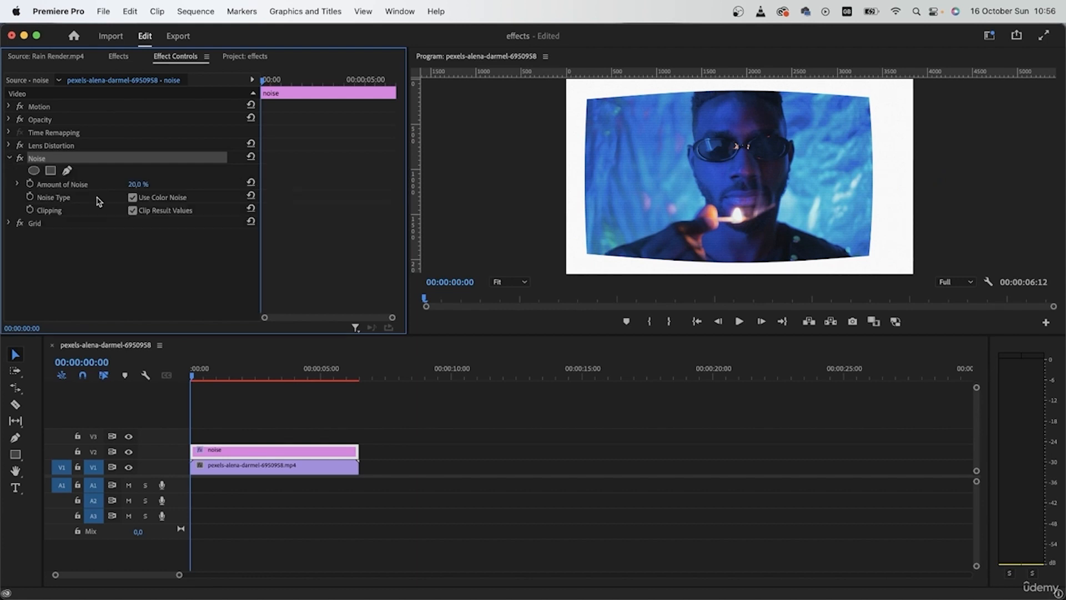
{"action": "left_click", "coordinate": [137, 184]}
{"action": "type", "text": "2"}
{"action": "key", "text": "Return"}
{"action": "left_click", "coordinate": [570, 463]}
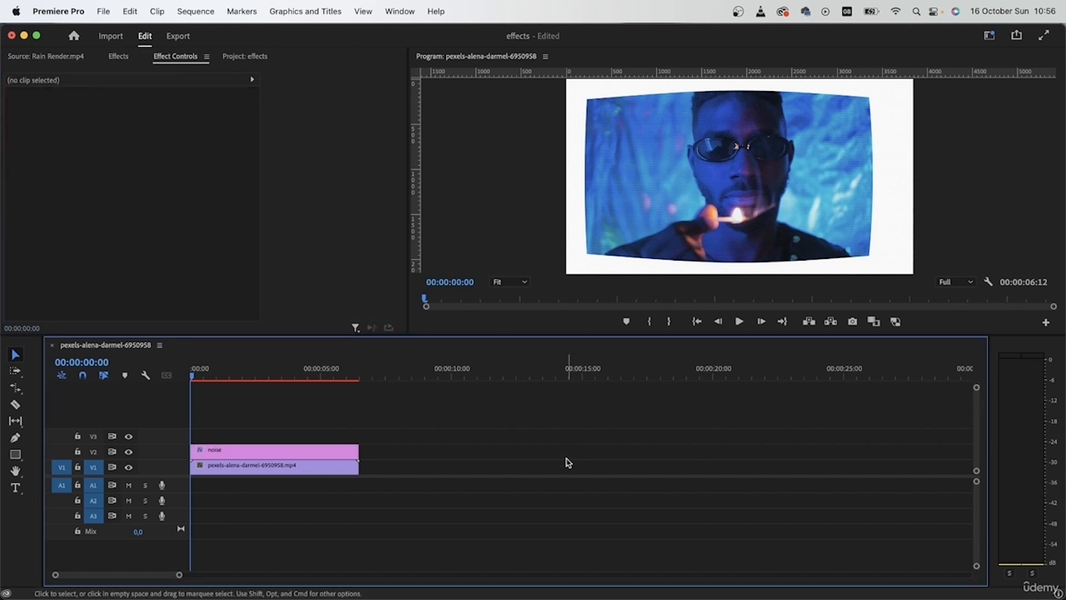
- Move the noise layer up to track V3, duplicate the video clip onto V2, and select the copy
{"action": "left_click", "coordinate": [325, 453]}
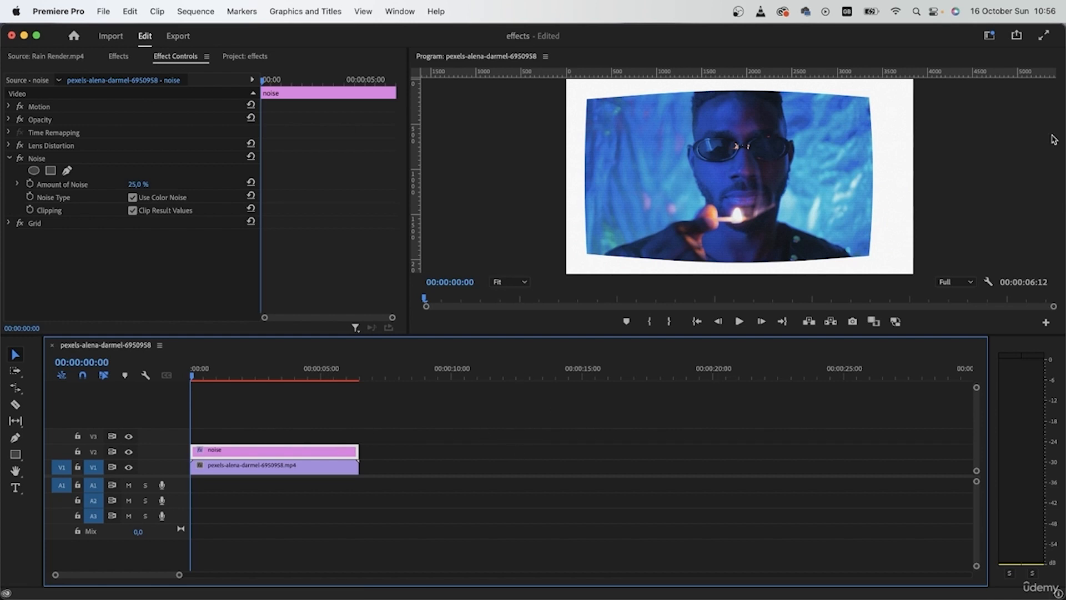
{"action": "left_click", "coordinate": [318, 469]}
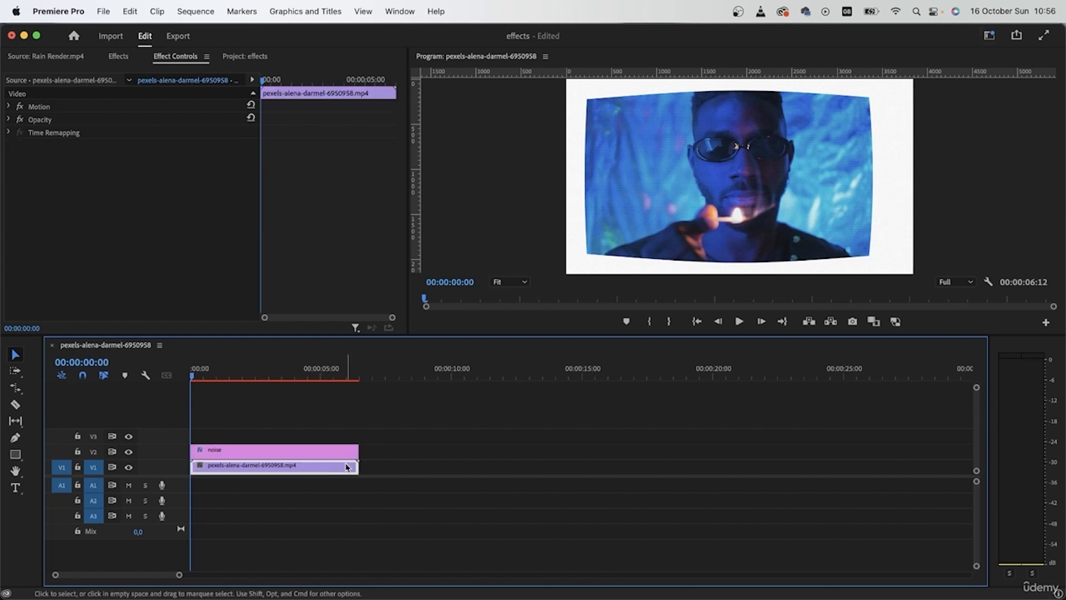
{"action": "left_click_drag", "start_coordinate": [334, 450], "coordinate": [328, 436]}
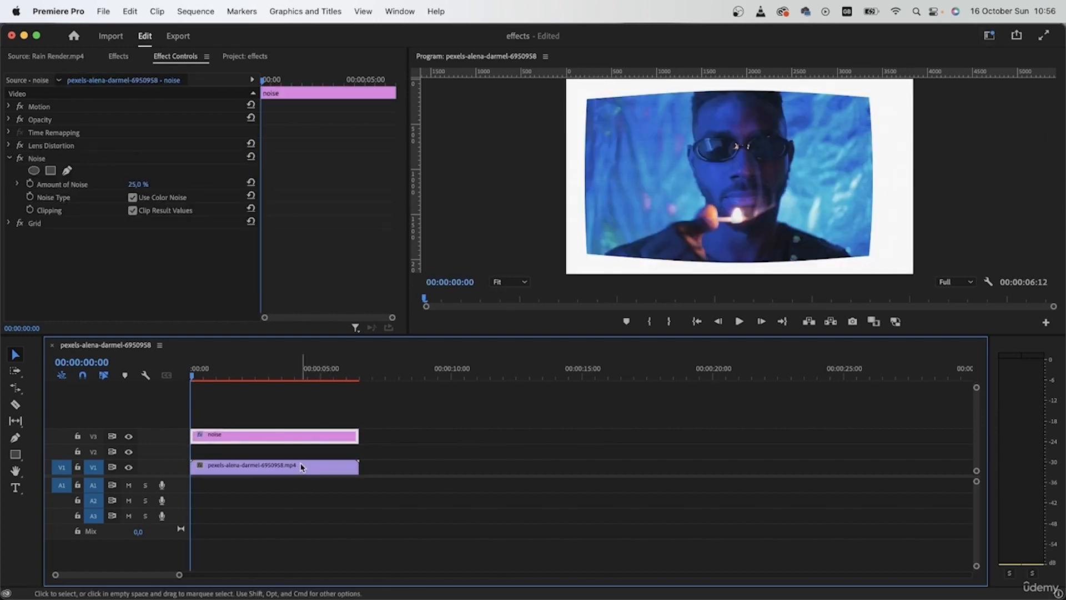
{"action": "left_click_drag", "start_coordinate": [299, 468], "coordinate": [298, 453]}
{"action": "left_click", "coordinate": [491, 453]}
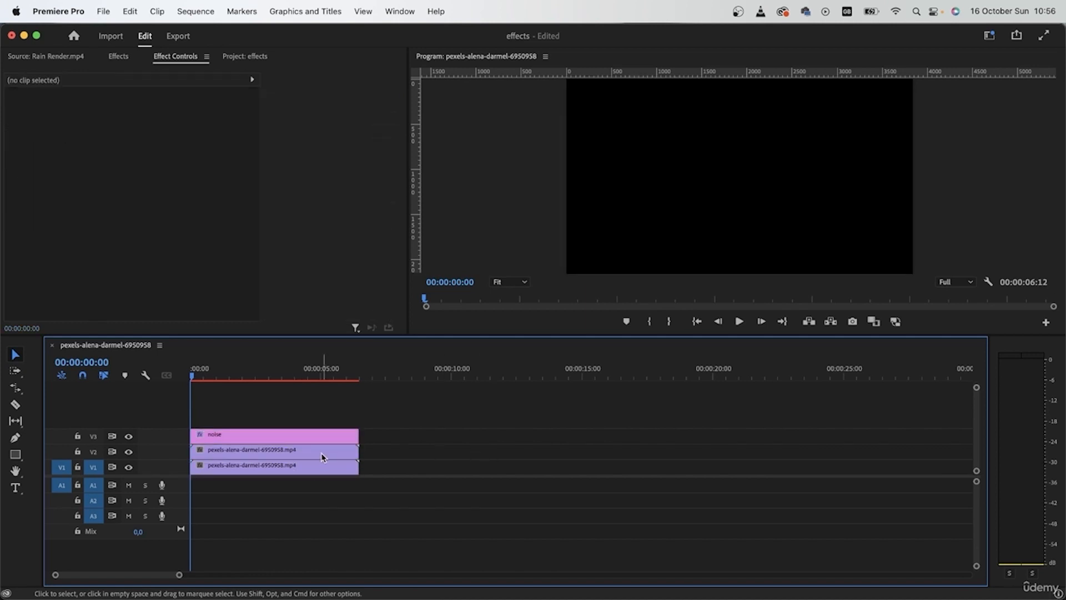
{"action": "left_click", "coordinate": [321, 452]}
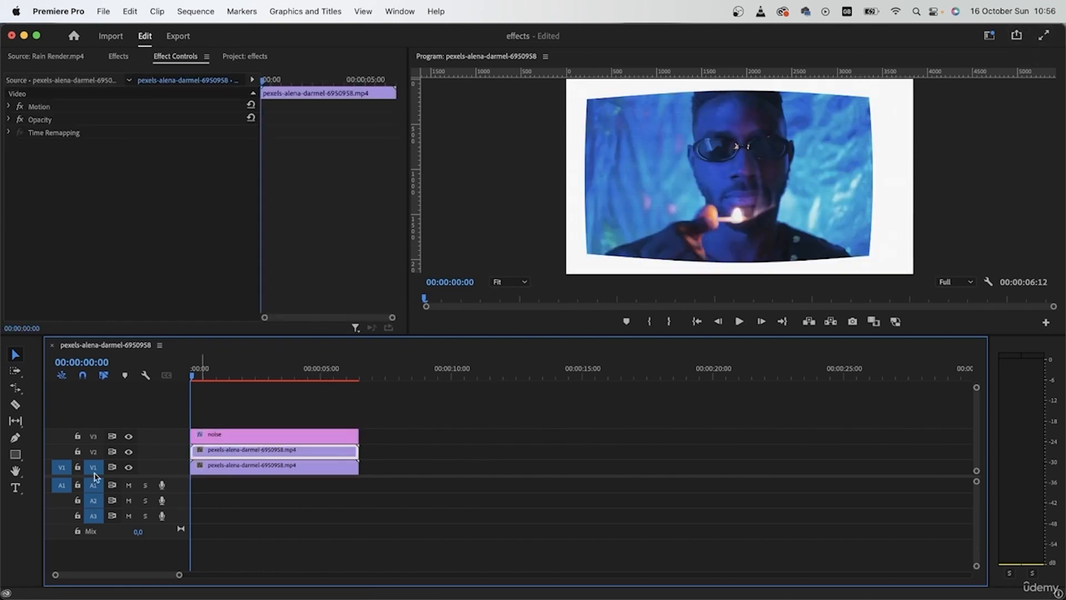
- Lock track V1 and switch to the Lumetri full workspace with the V2 clip copy selected
{"action": "left_click", "coordinate": [77, 467]}
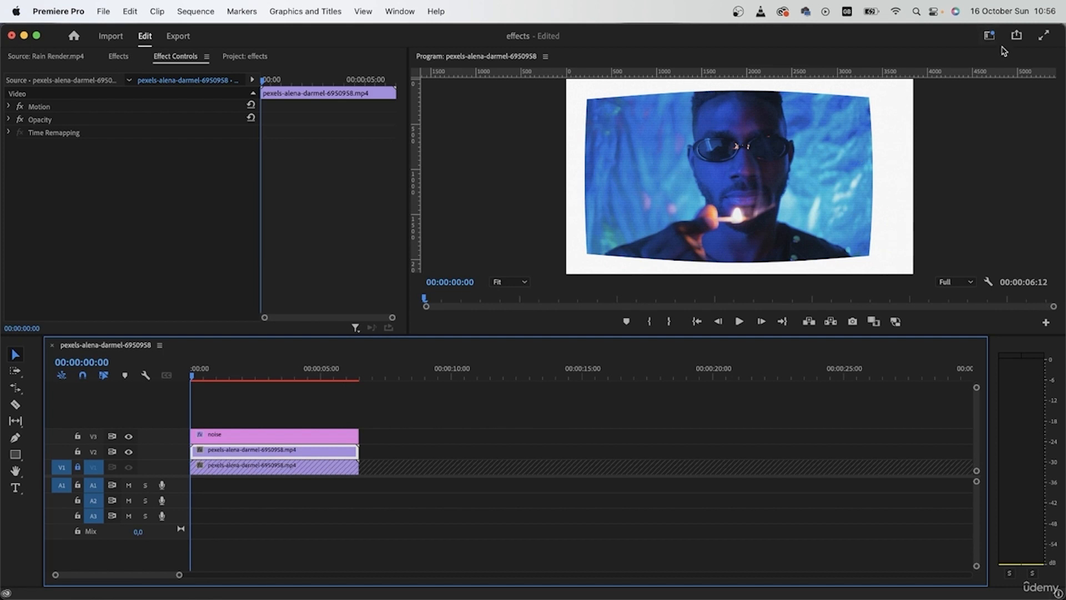
{"action": "left_click", "coordinate": [989, 35]}
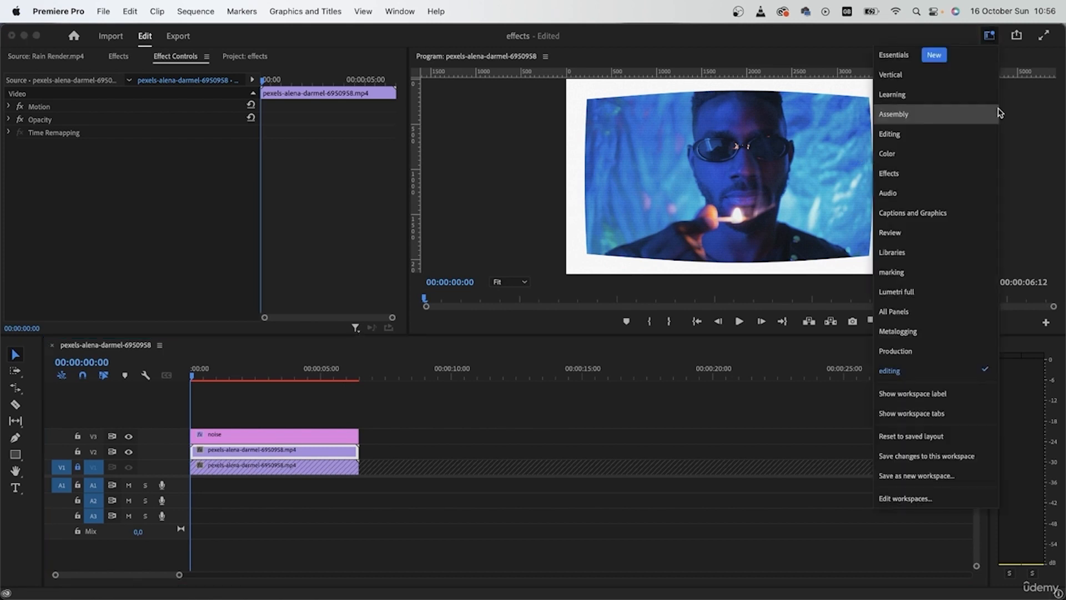
{"action": "left_click", "coordinate": [942, 289]}
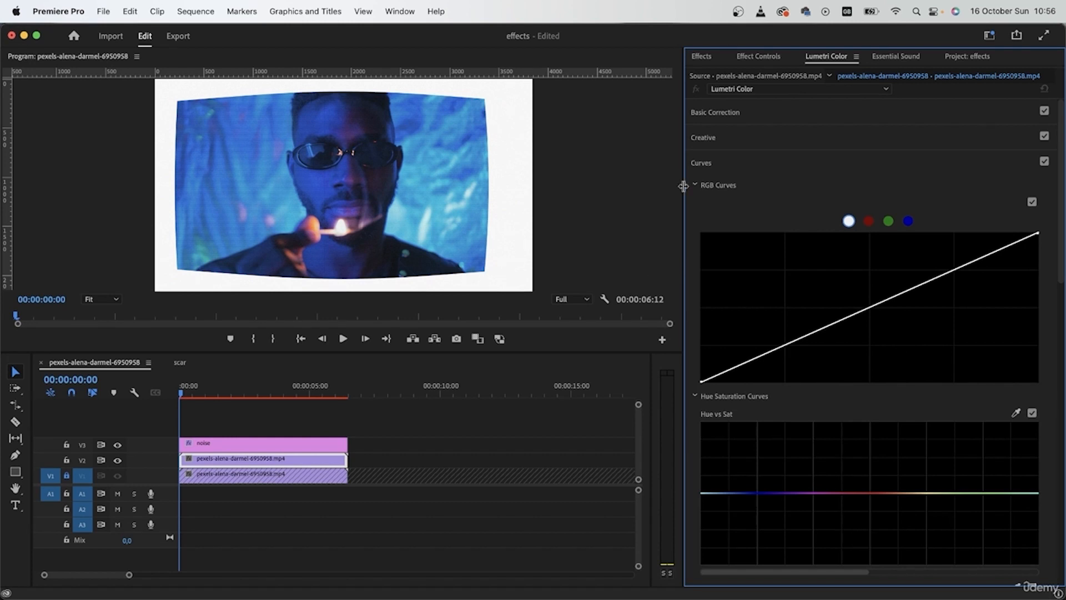
- Set the V2 clip's Basic Correction contrast to -100 and raise its shadows about halfway
{"action": "left_click", "coordinate": [762, 114]}
{"action": "left_click_drag", "start_coordinate": [888, 309], "coordinate": [747, 307]}
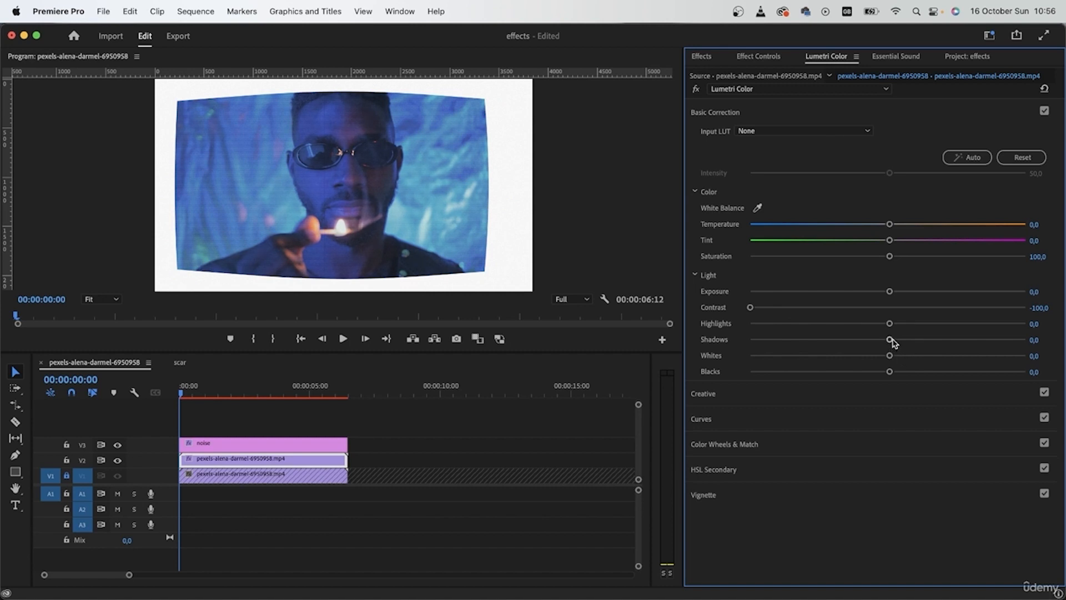
{"action": "left_click_drag", "start_coordinate": [891, 340], "coordinate": [965, 341]}
- In the color wheels, tint the shadows toward yellow-orange, the midtones toward red and the highlights slightly toward green
{"action": "left_click", "coordinate": [732, 444]}
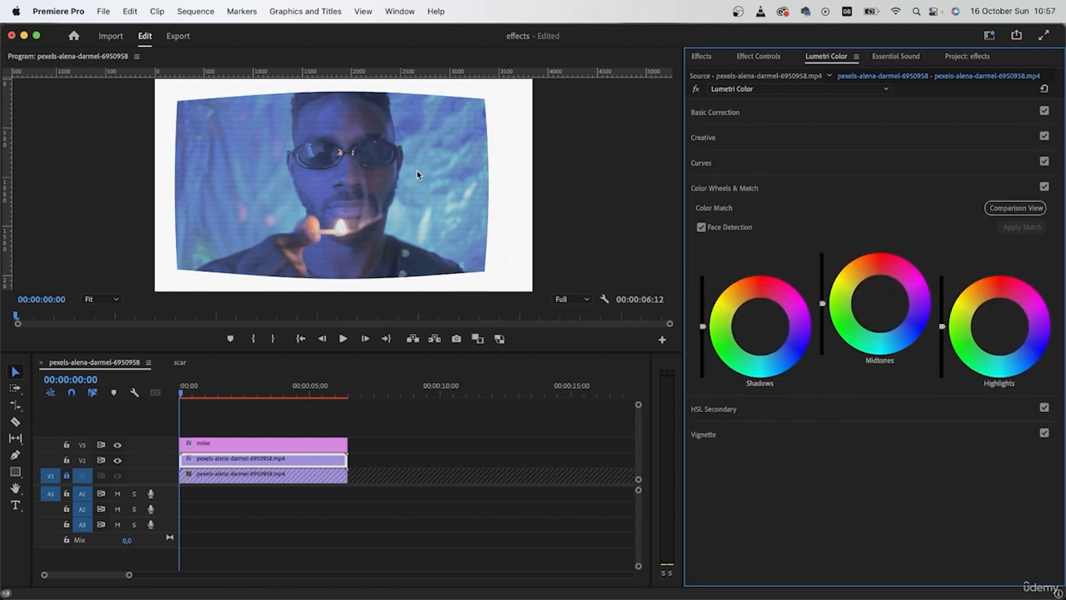
{"action": "left_click_drag", "start_coordinate": [749, 309], "coordinate": [747, 305]}
{"action": "left_click_drag", "start_coordinate": [881, 303], "coordinate": [884, 276]}
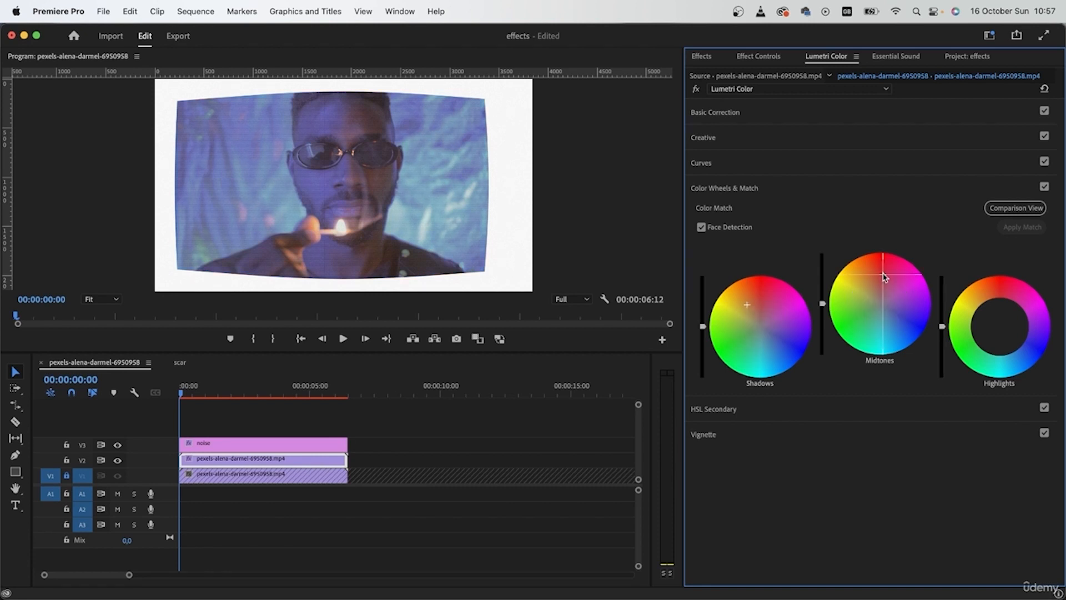
{"action": "left_click_drag", "start_coordinate": [975, 348], "coordinate": [992, 336]}
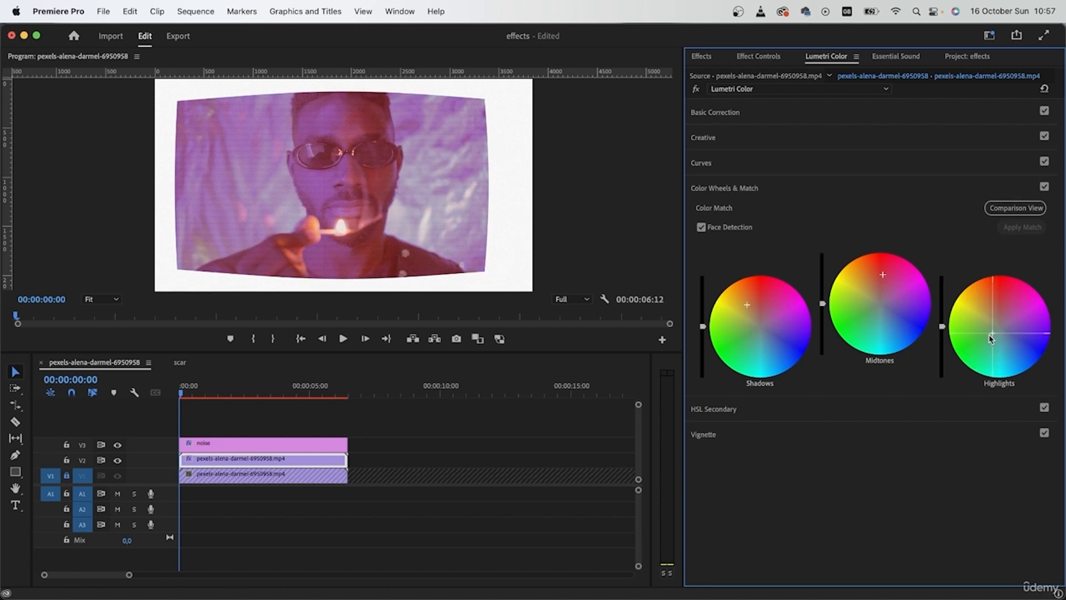
{"action": "left_click_drag", "start_coordinate": [992, 336], "coordinate": [991, 336]}
- Shift the midtones slightly toward green, then nudge the highlights slightly toward red and fine-tune the shadow tint
{"action": "left_click_drag", "start_coordinate": [886, 314], "coordinate": [870, 313]}
{"action": "left_click_drag", "start_coordinate": [871, 313], "coordinate": [874, 312]}
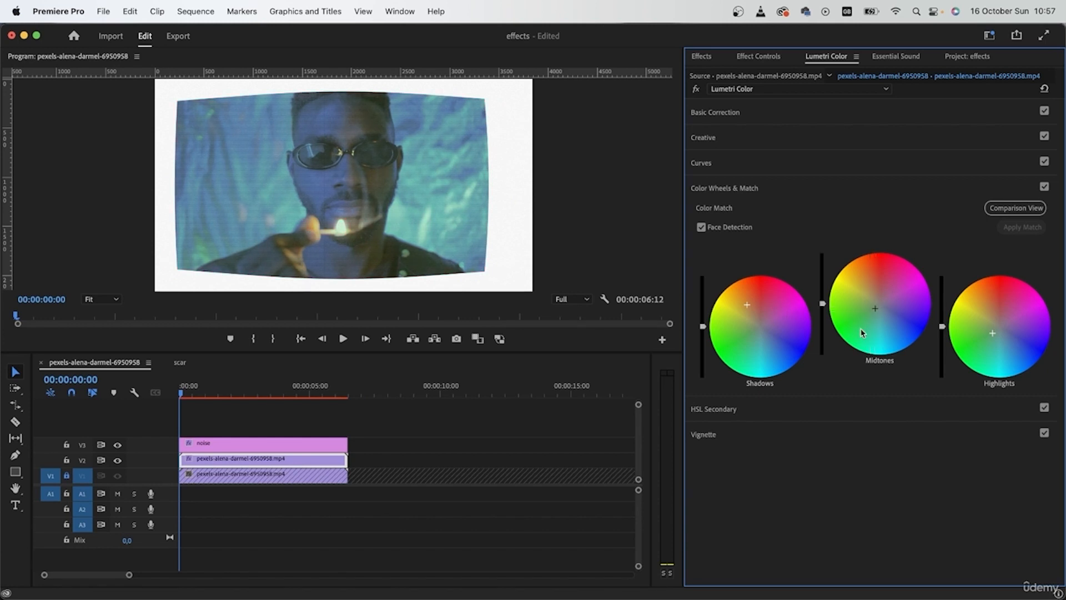
{"action": "left_click_drag", "start_coordinate": [995, 322], "coordinate": [1000, 318]}
{"action": "left_click_drag", "start_coordinate": [751, 306], "coordinate": [750, 306]}
- Darken the clip's edges by giving the Lumetri vignette a negative amount
{"action": "left_click", "coordinate": [731, 432]}
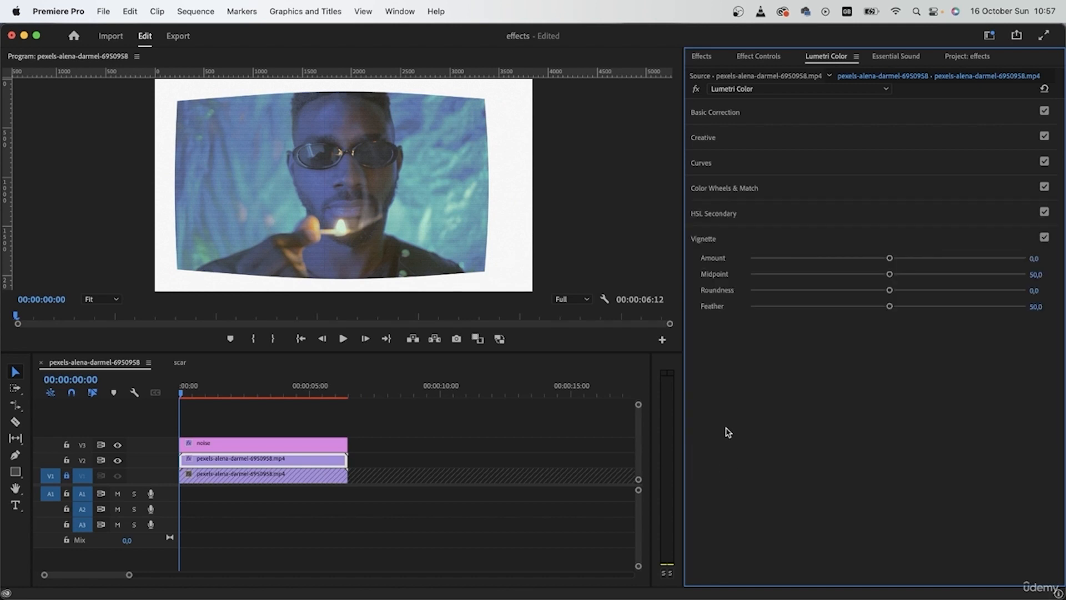
{"action": "left_click_drag", "start_coordinate": [896, 258], "coordinate": [818, 259]}
- In the Creative settings, set vibrance to 66.9, tint the shadows toward yellow-green and lower Sharpen
{"action": "left_click", "coordinate": [768, 143]}
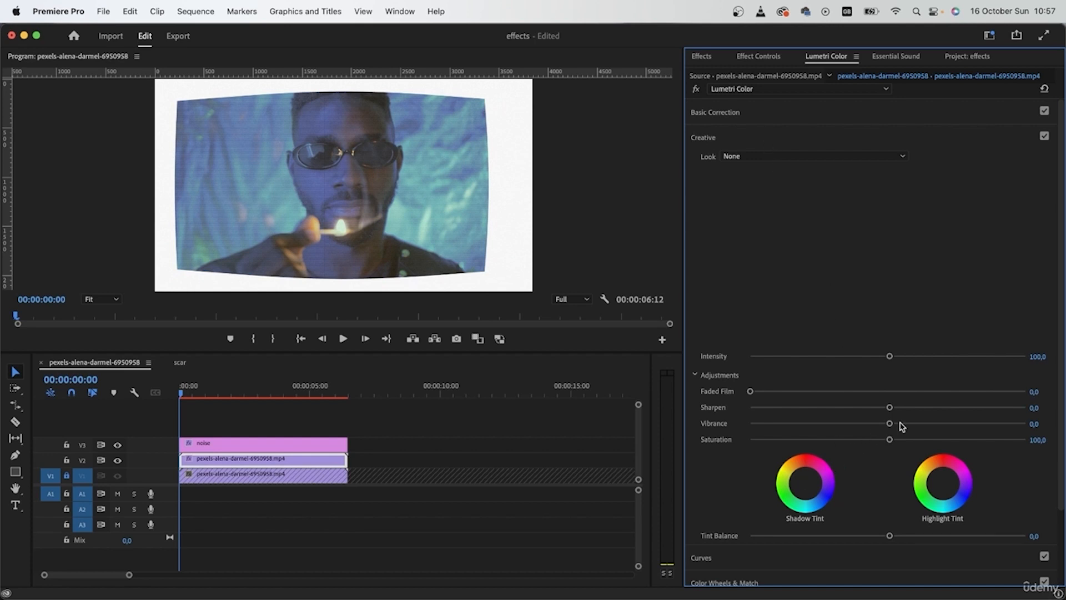
{"action": "left_click", "coordinate": [980, 423]}
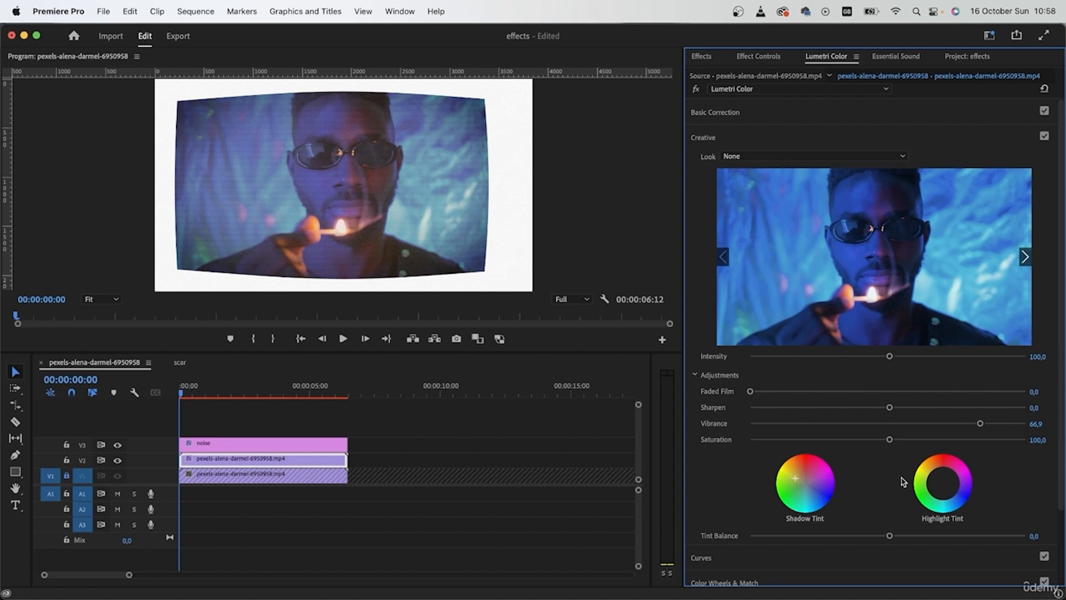
{"action": "left_click", "coordinate": [806, 407]}
- Raise the green RGB curve slightly in the midtones and the blue curve slightly in the shadows
{"action": "scroll", "coordinate": [866, 527], "scroll_direction": "down", "scroll_amount": 10}
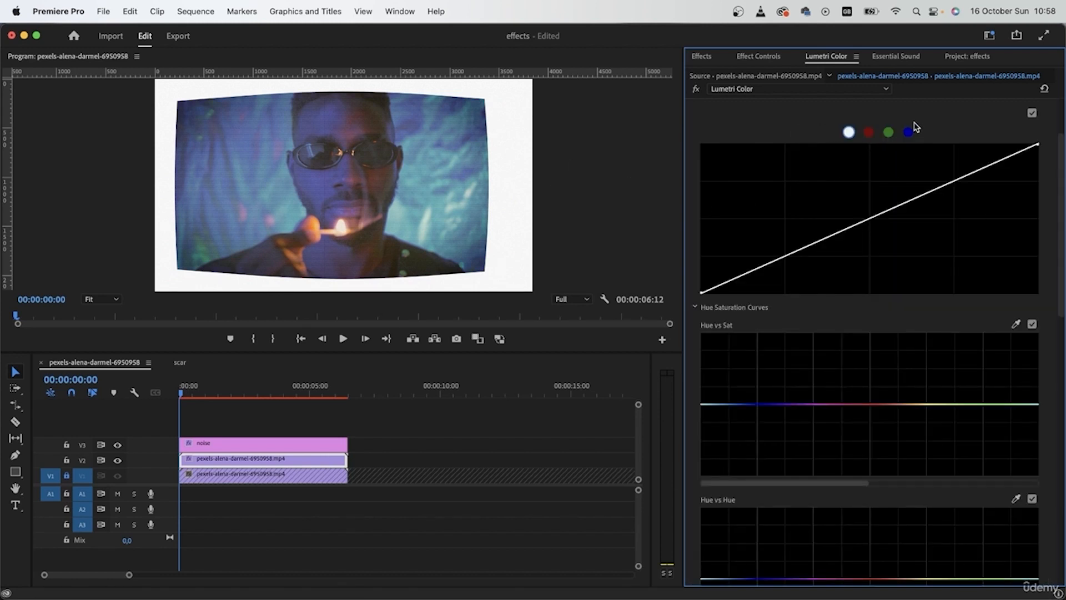
{"action": "left_click", "coordinate": [889, 133]}
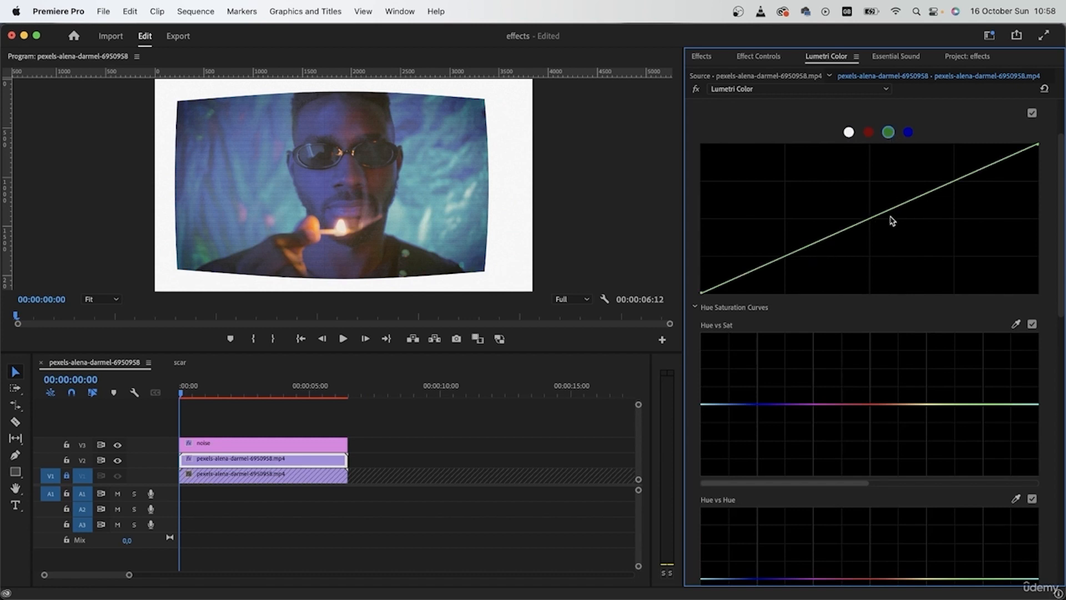
{"action": "left_click", "coordinate": [866, 211]}
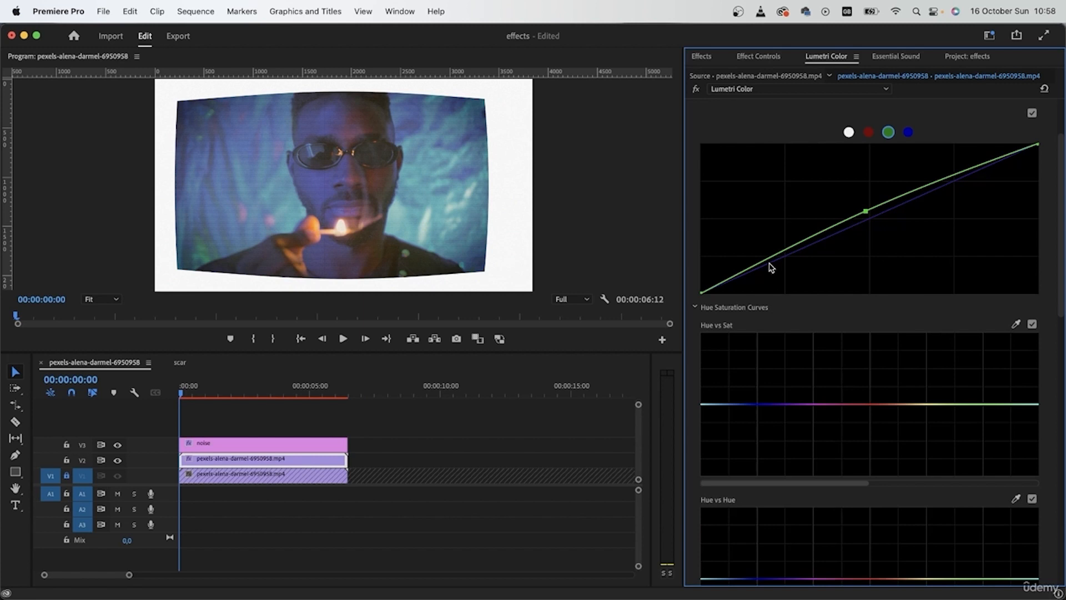
{"action": "left_click", "coordinate": [908, 132]}
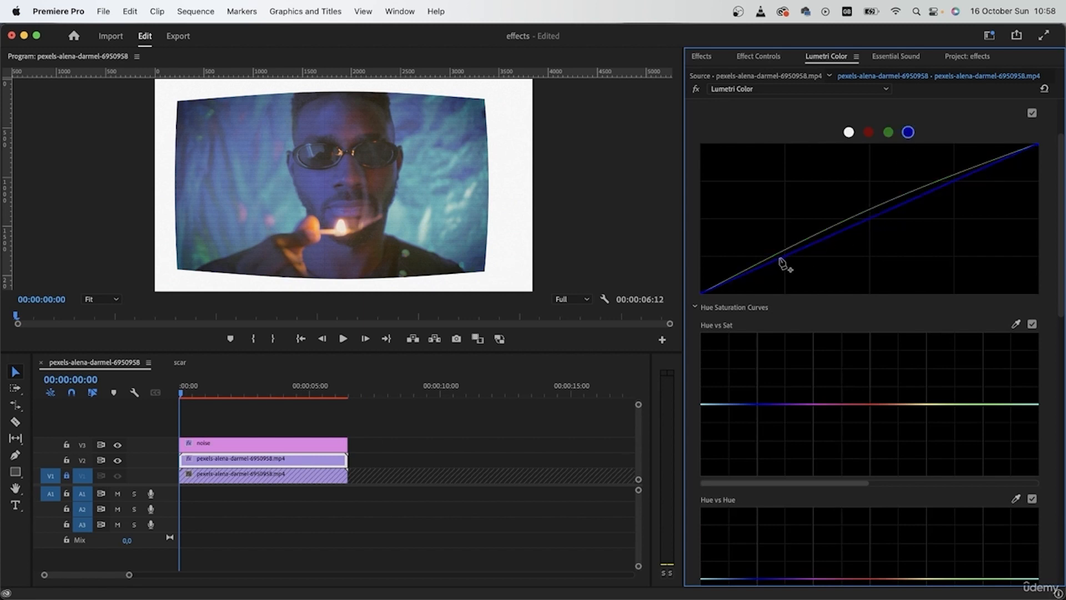
{"action": "left_click_drag", "start_coordinate": [782, 257], "coordinate": [776, 250]}
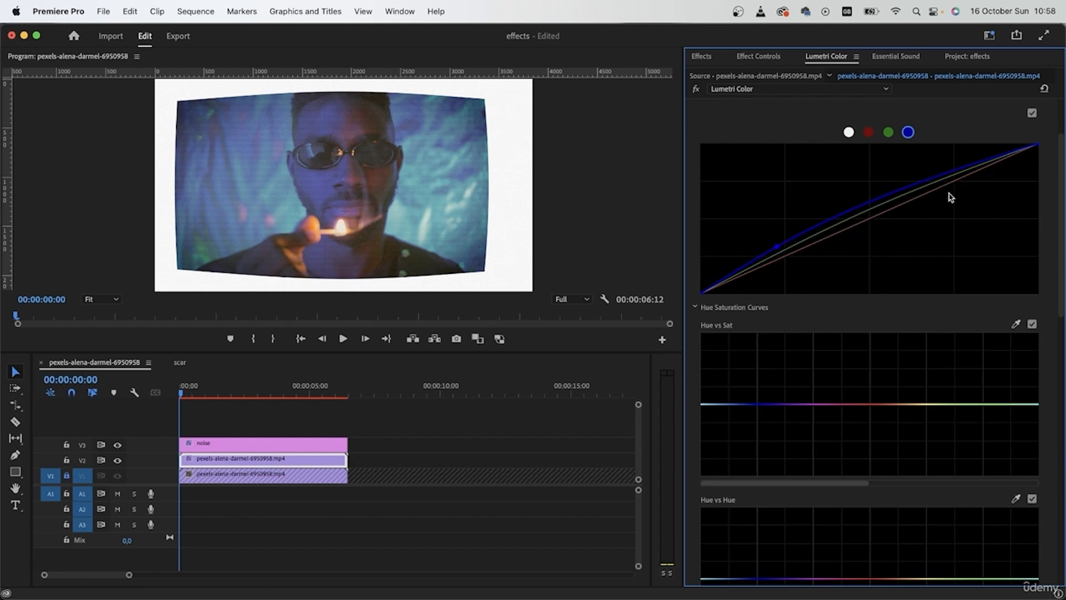
- Shape the white RGB curve with lifted midtones, lowered shadows and a raised black point, and compare with RGB Curves off and on
{"action": "left_click", "coordinate": [849, 132]}
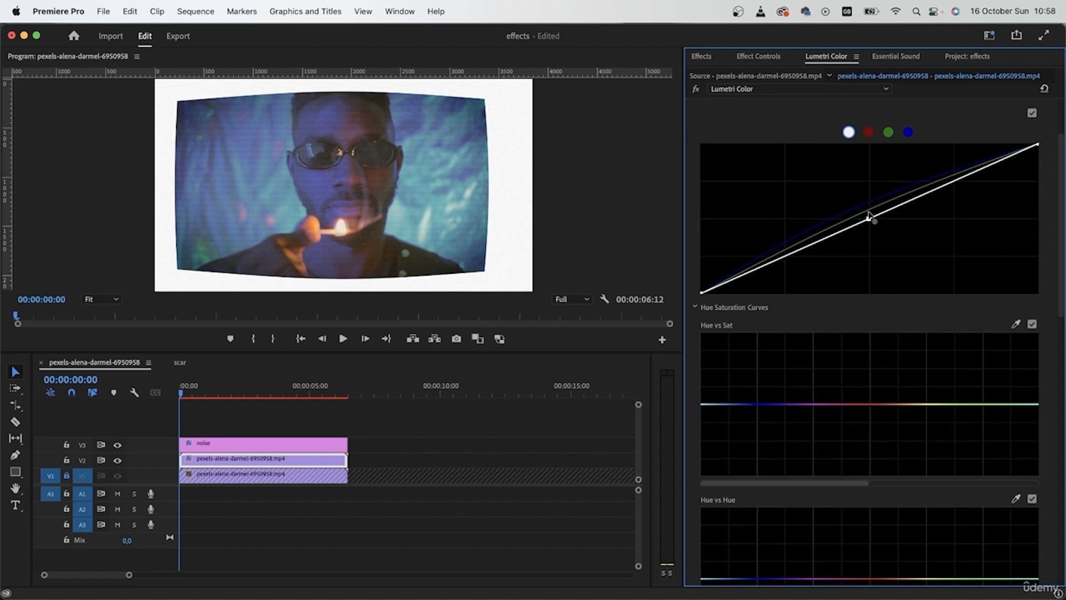
{"action": "left_click_drag", "start_coordinate": [869, 217], "coordinate": [870, 214]}
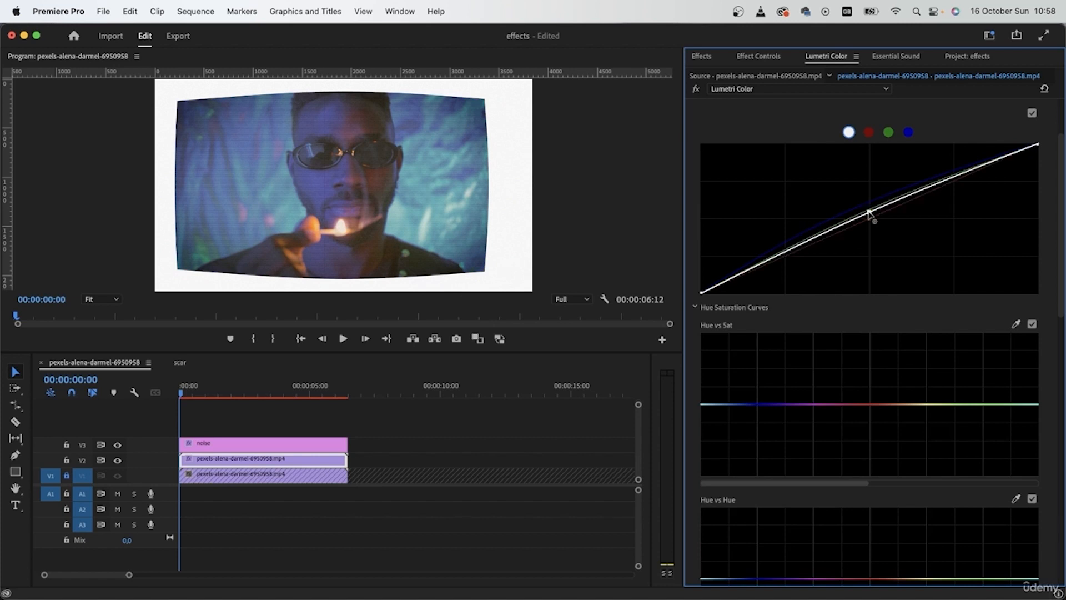
{"action": "left_click", "coordinate": [798, 259]}
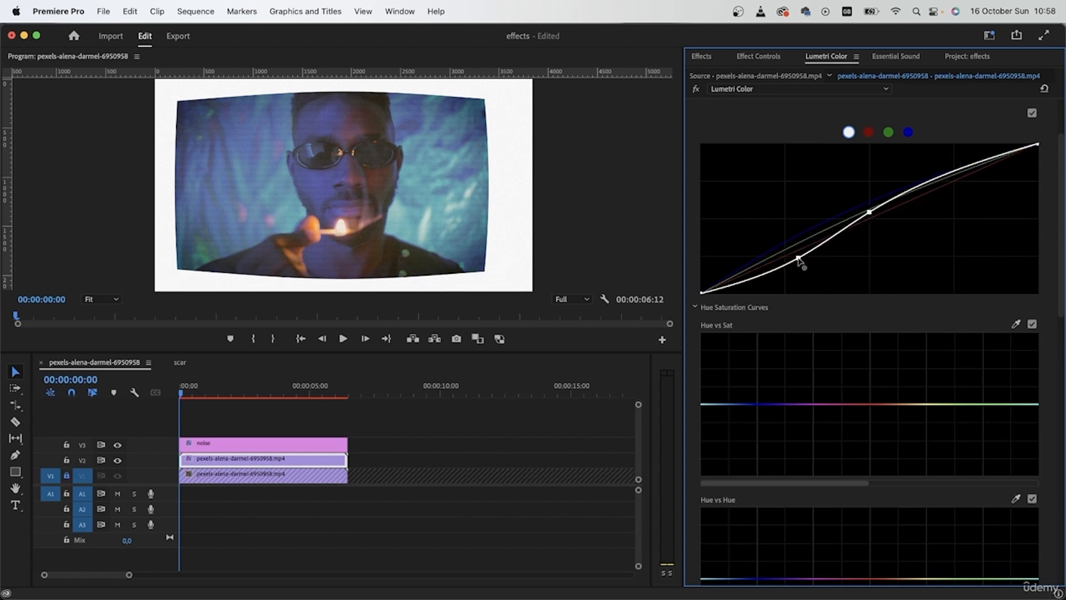
{"action": "left_click_drag", "start_coordinate": [702, 292], "coordinate": [698, 273]}
{"action": "left_click", "coordinate": [1032, 113]}
{"action": "left_click", "coordinate": [1032, 113]}
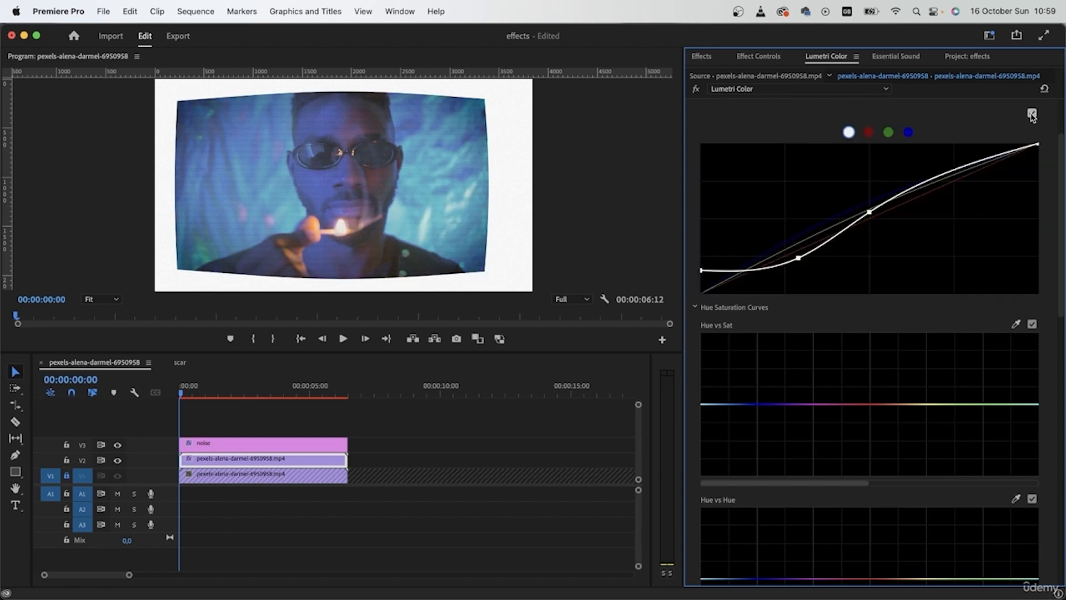
- Collapse the Curves settings, hide track V3's output and reselect the graded clip on V2
{"action": "scroll", "coordinate": [888, 155], "scroll_direction": "up", "scroll_amount": 4}
{"action": "left_click", "coordinate": [696, 184]}
{"action": "left_click", "coordinate": [701, 163]}
{"action": "left_click", "coordinate": [119, 445]}
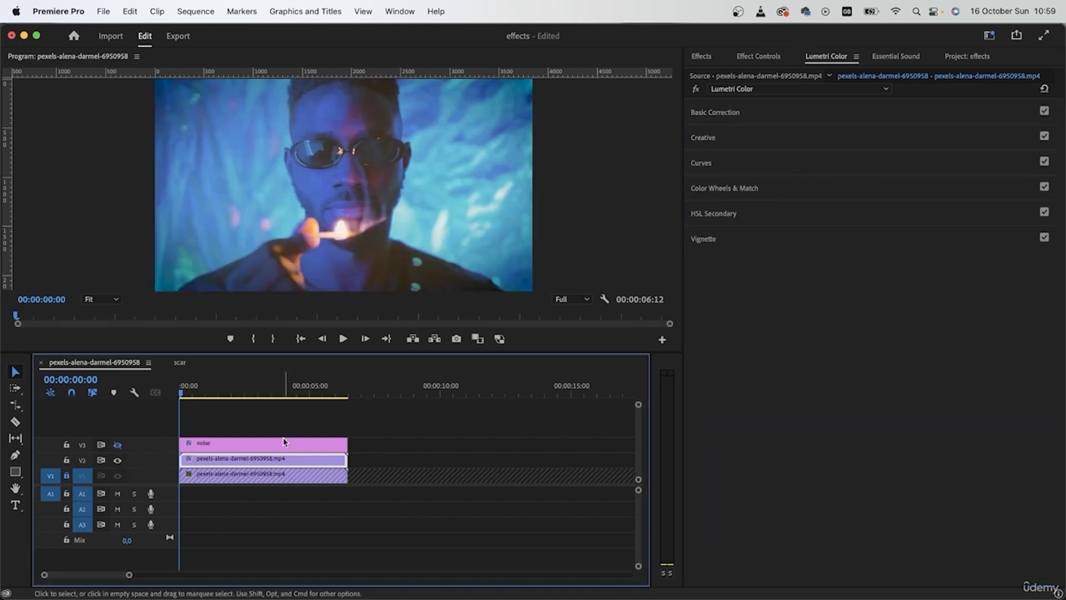
{"action": "left_click", "coordinate": [247, 446]}
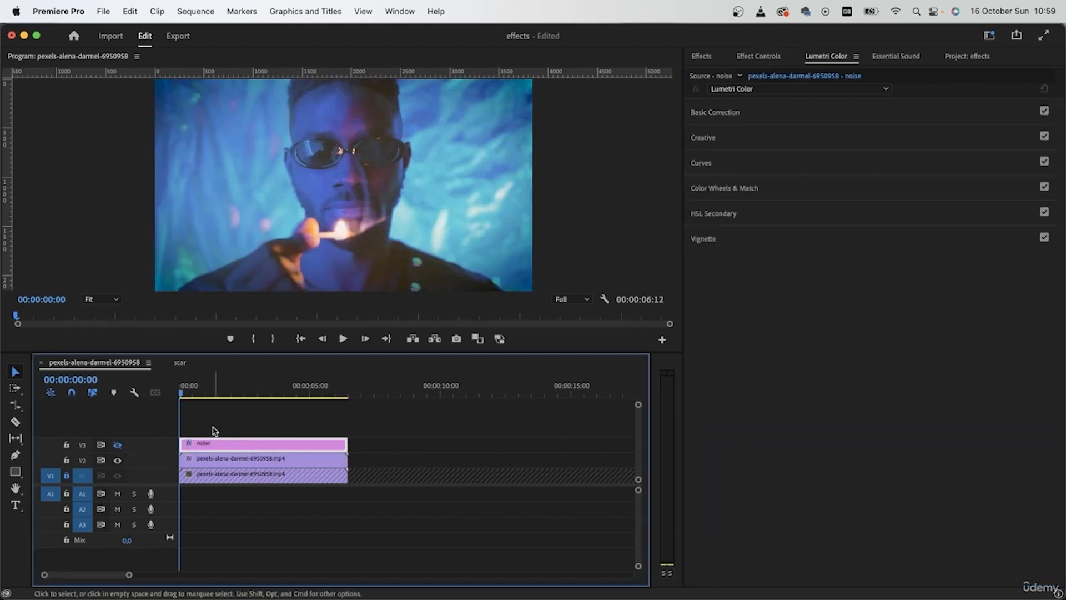
{"action": "left_click", "coordinate": [247, 461]}
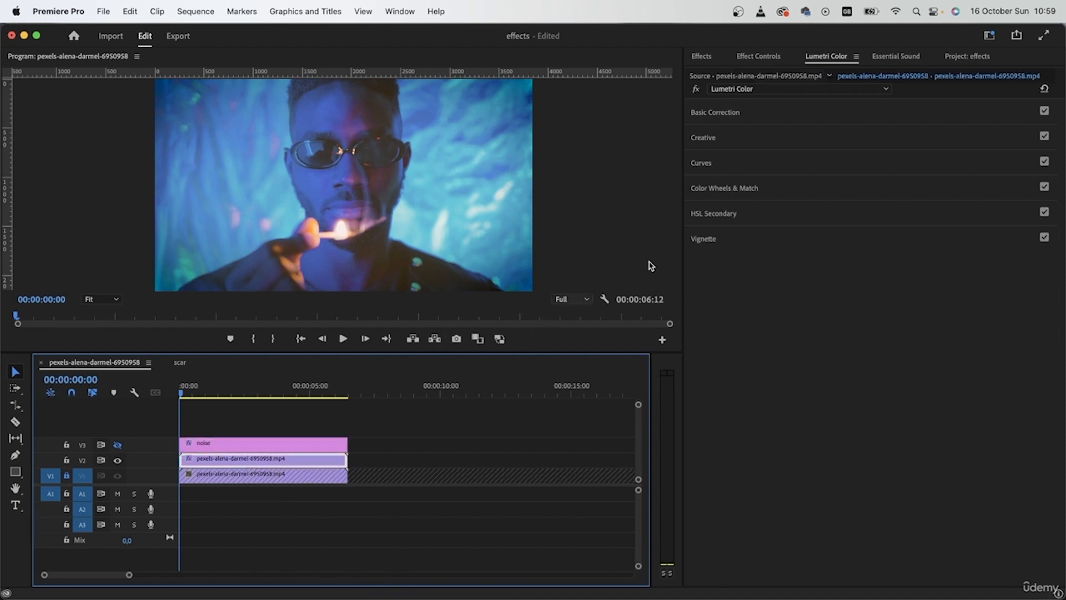
- Pull the highlights of the blue RGB curve down slightly below the diagonal
{"action": "left_click", "coordinate": [738, 164]}
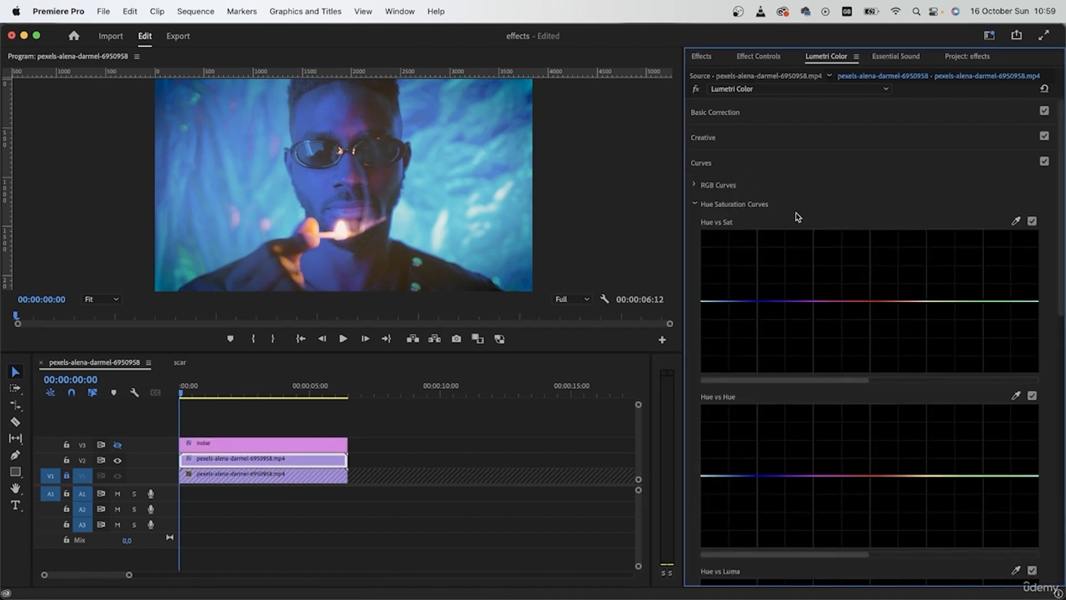
{"action": "left_click", "coordinate": [700, 185]}
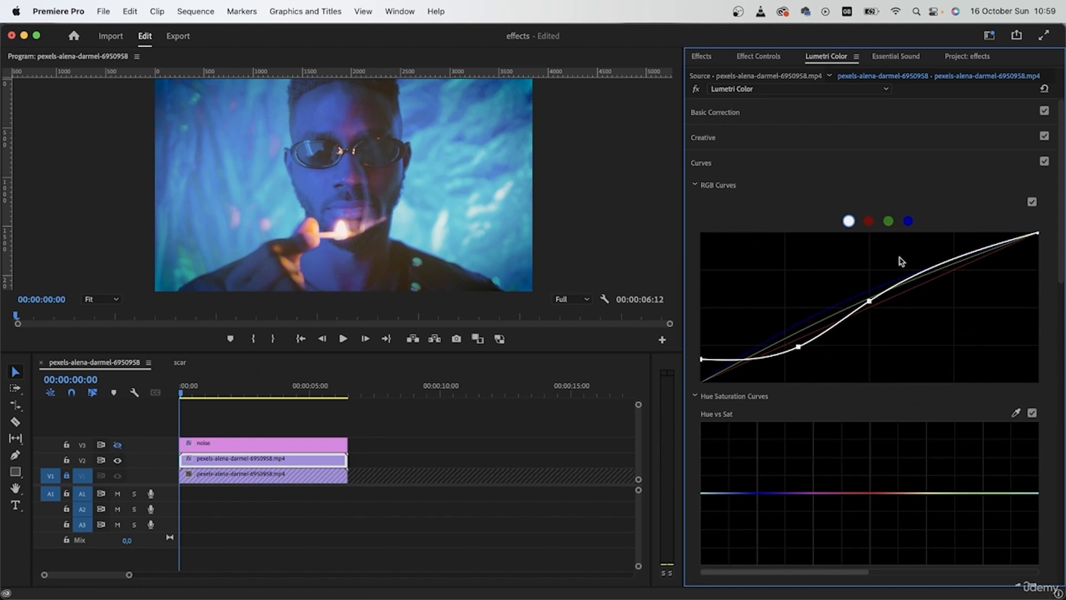
{"action": "left_click", "coordinate": [908, 221]}
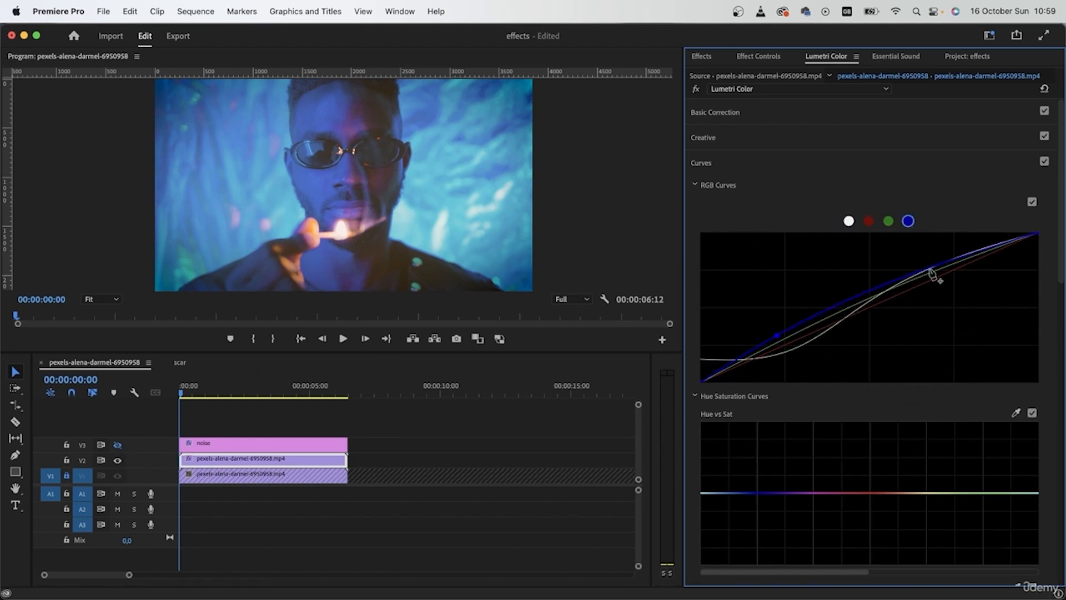
{"action": "left_click_drag", "start_coordinate": [933, 274], "coordinate": [937, 286]}
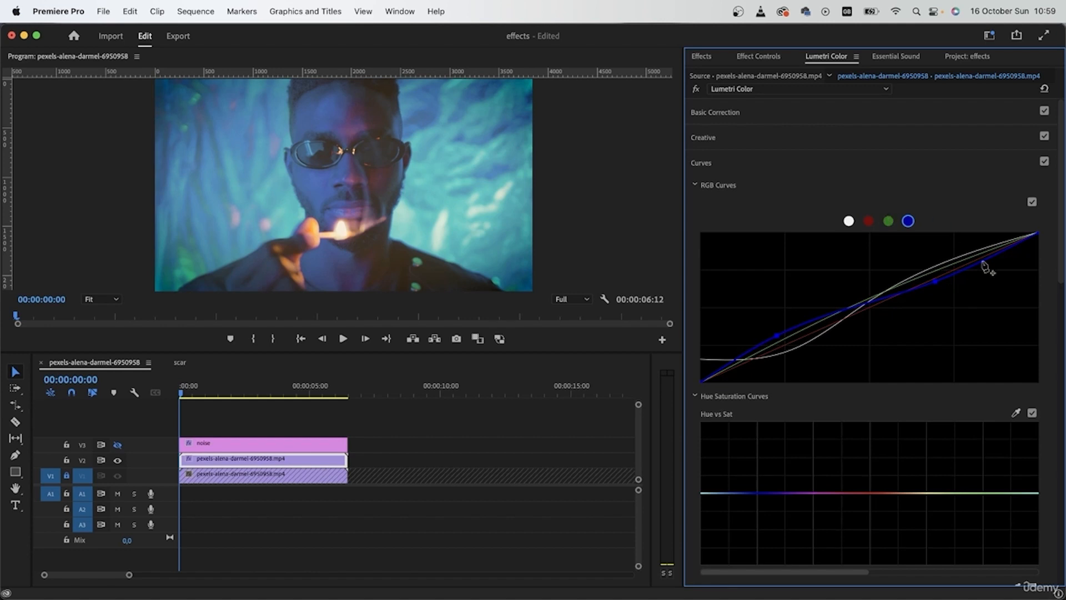
- Lift the shadows of the red RGB curve slightly, then look over the hue saturation curves
{"action": "left_click", "coordinate": [889, 222]}
{"action": "left_click", "coordinate": [870, 221]}
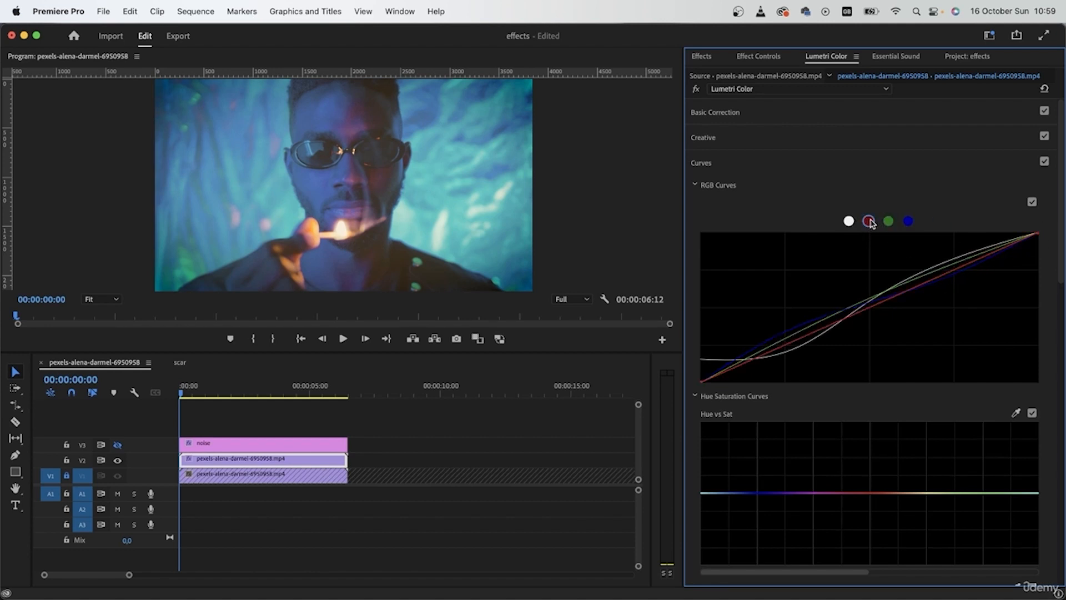
{"action": "left_click_drag", "start_coordinate": [859, 258], "coordinate": [804, 333]}
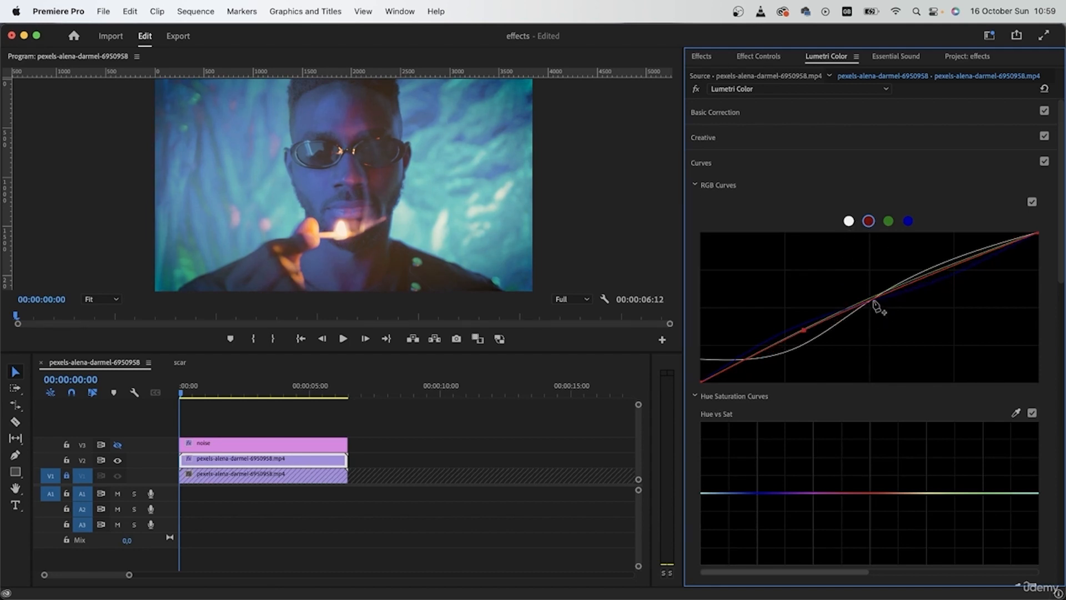
{"action": "left_click", "coordinate": [848, 221]}
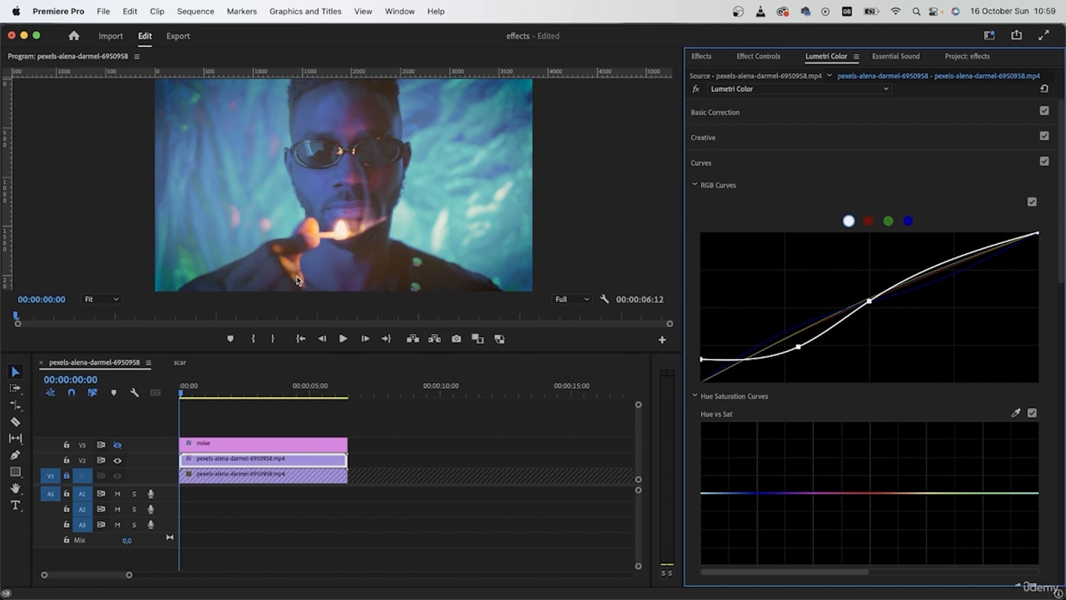
{"action": "scroll", "coordinate": [771, 183], "scroll_direction": "down", "scroll_amount": 10}
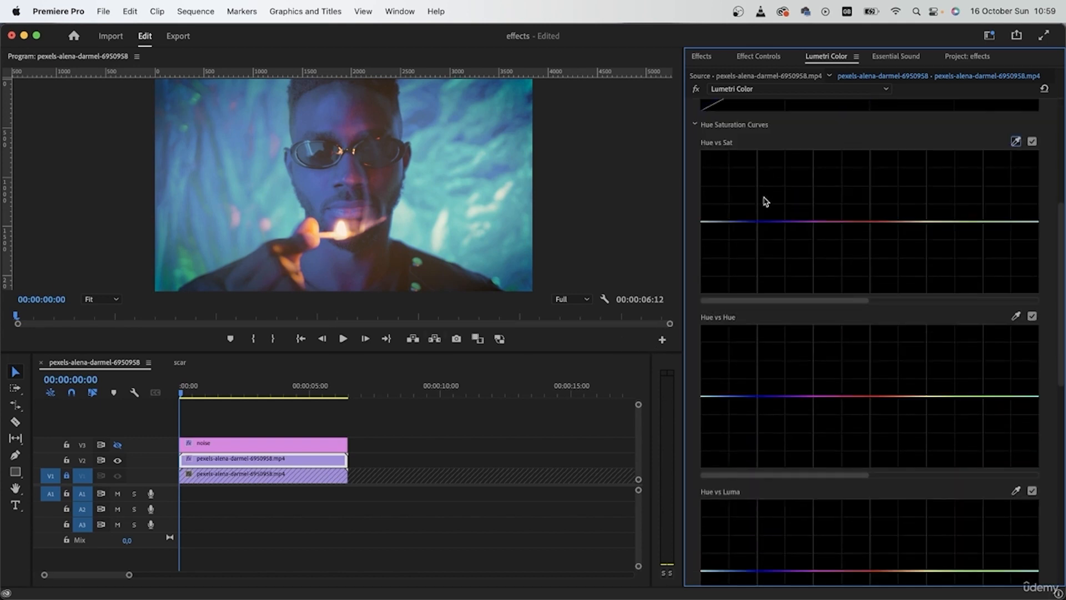
- Move the noise adjustment layer up from V3 to track V4
{"action": "left_click", "coordinate": [290, 446]}
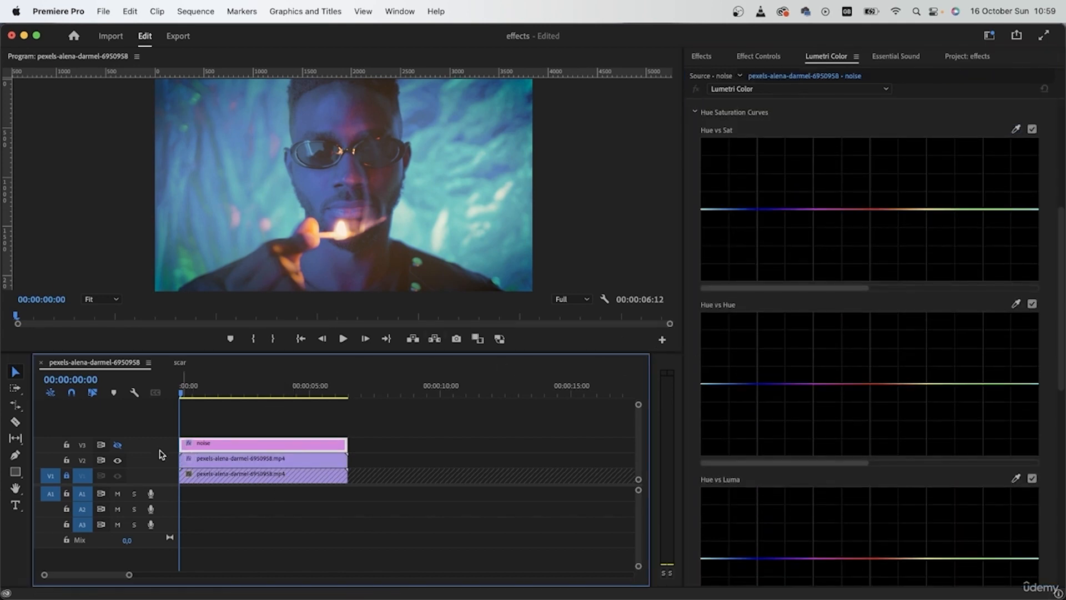
{"action": "left_click_drag", "start_coordinate": [222, 447], "coordinate": [230, 432]}
- Switch to the custom editing workspace and create a color matte in light orange sampled from the lighter flame area of the video
{"action": "left_click", "coordinate": [990, 35]}
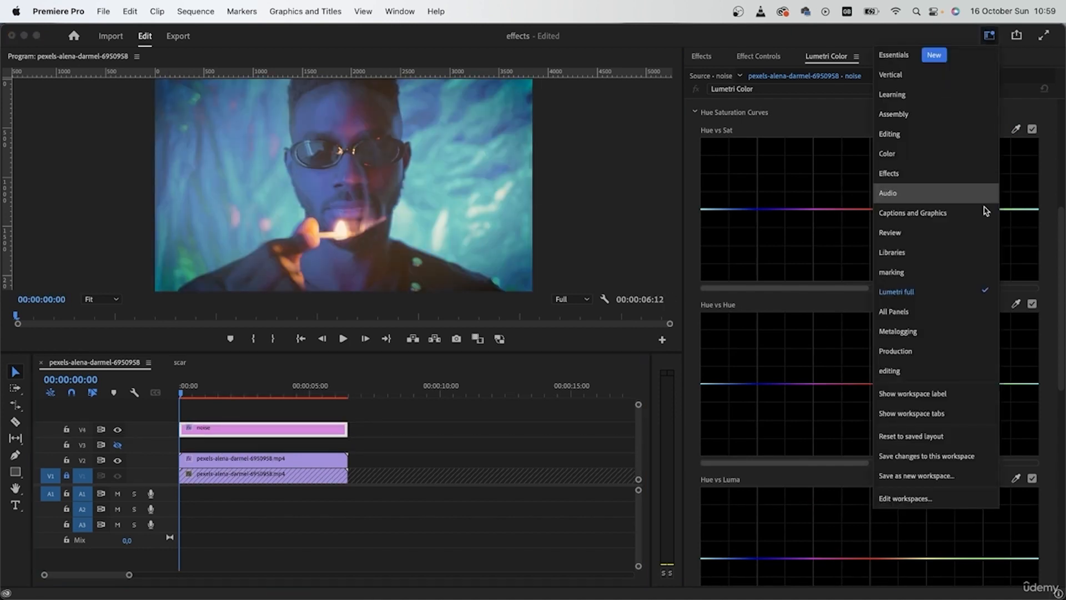
{"action": "left_click", "coordinate": [976, 383]}
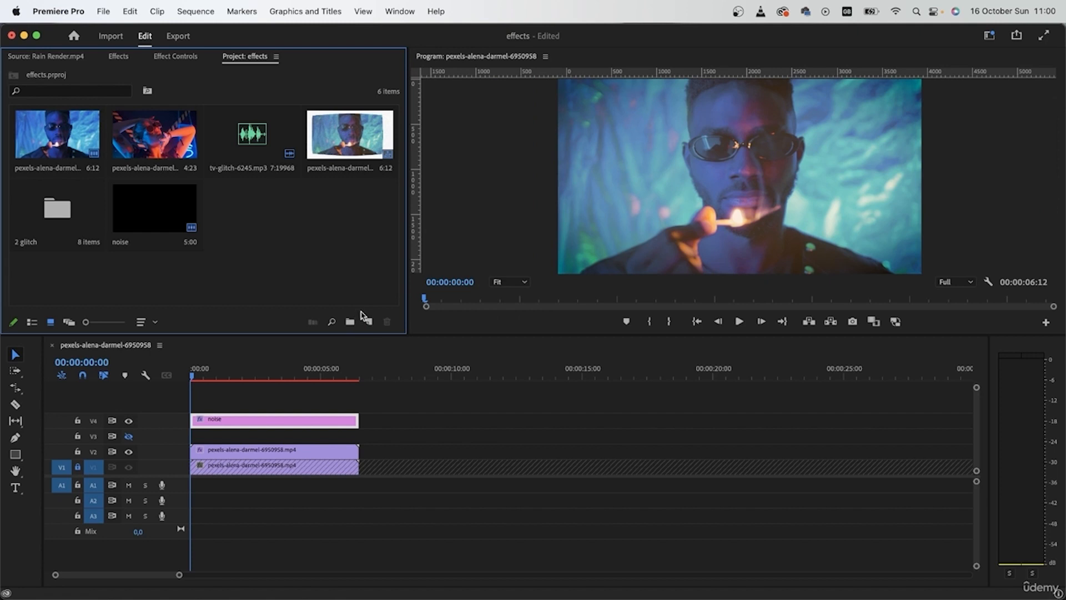
{"action": "left_click", "coordinate": [369, 322]}
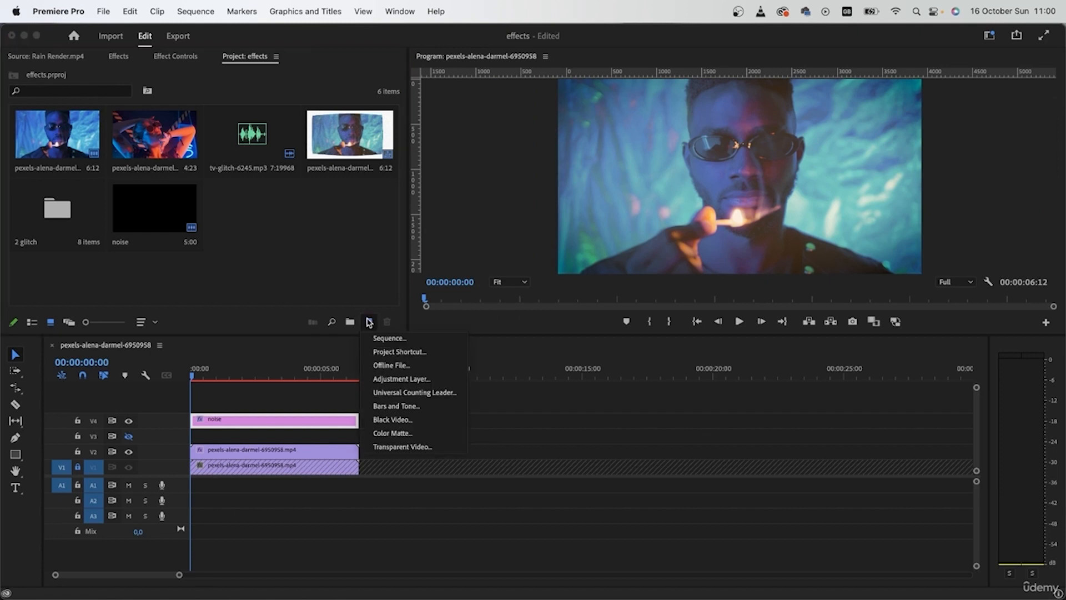
{"action": "left_click", "coordinate": [437, 440]}
{"action": "left_click", "coordinate": [611, 361]}
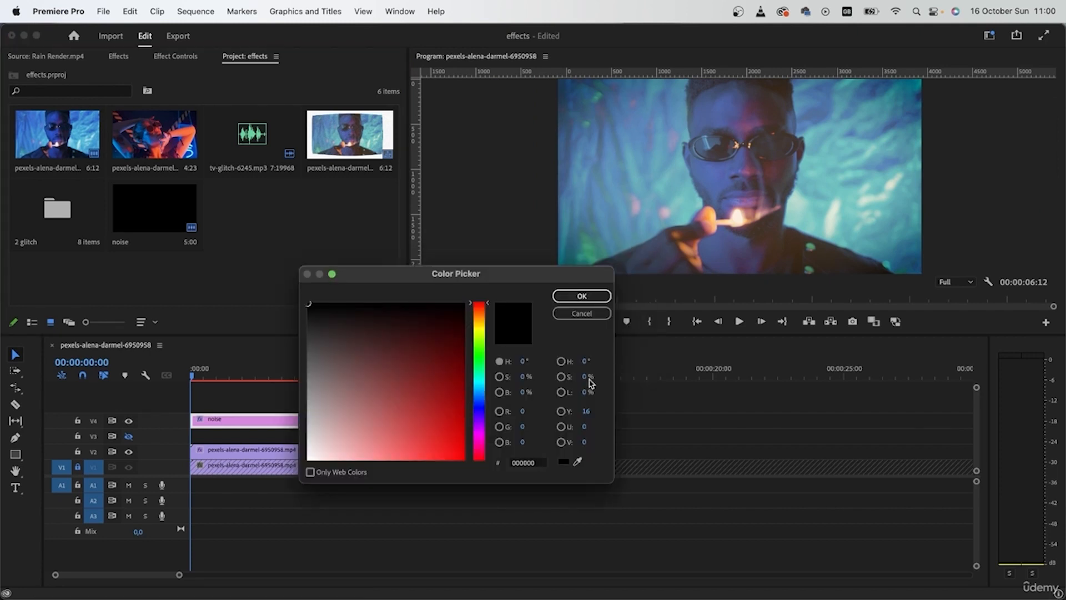
{"action": "left_click", "coordinate": [577, 461]}
{"action": "left_click", "coordinate": [716, 205]}
{"action": "left_click", "coordinate": [581, 296]}
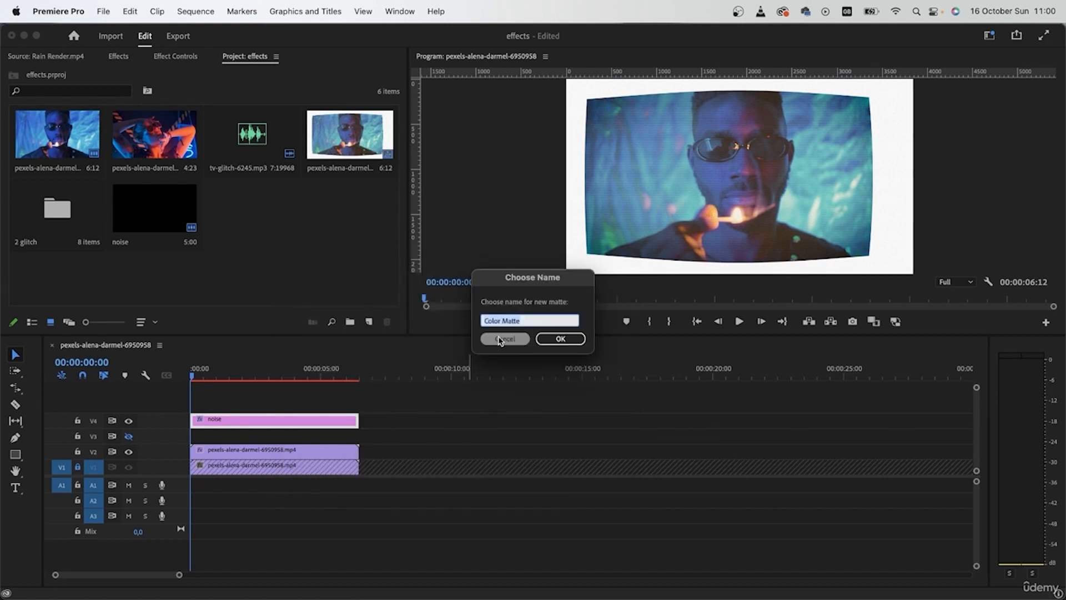
{"action": "left_click", "coordinate": [562, 339]}
- Place the color matte on track V3 from the start, hide V4's output and extend the matte to the clips' end
{"action": "left_click_drag", "start_coordinate": [251, 311], "coordinate": [186, 439]}
{"action": "left_click", "coordinate": [128, 421]}
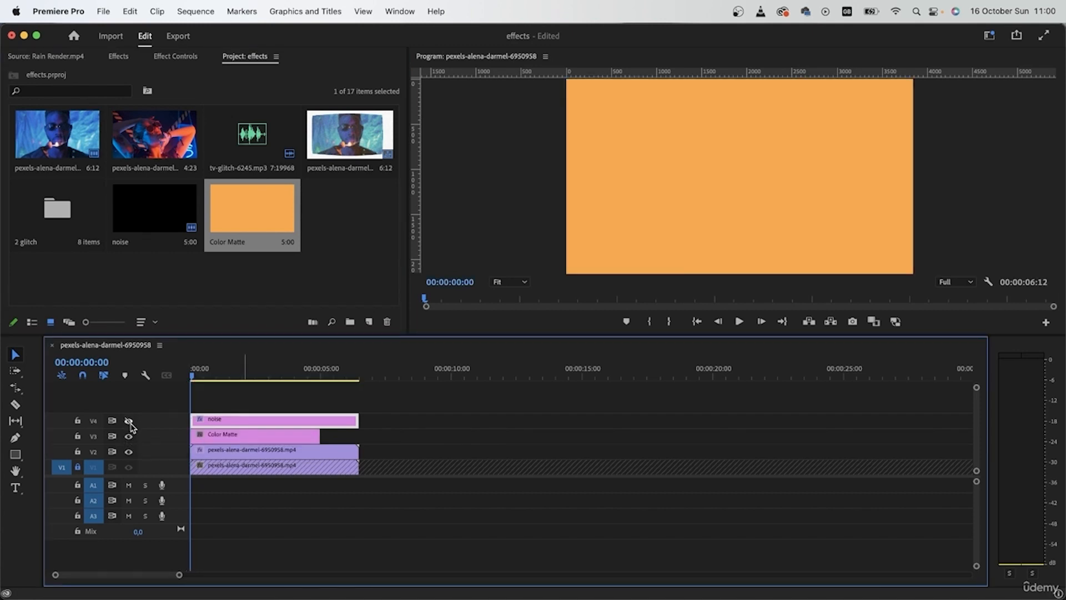
{"action": "left_click", "coordinate": [282, 436]}
{"action": "left_click_drag", "start_coordinate": [321, 436], "coordinate": [358, 436]}
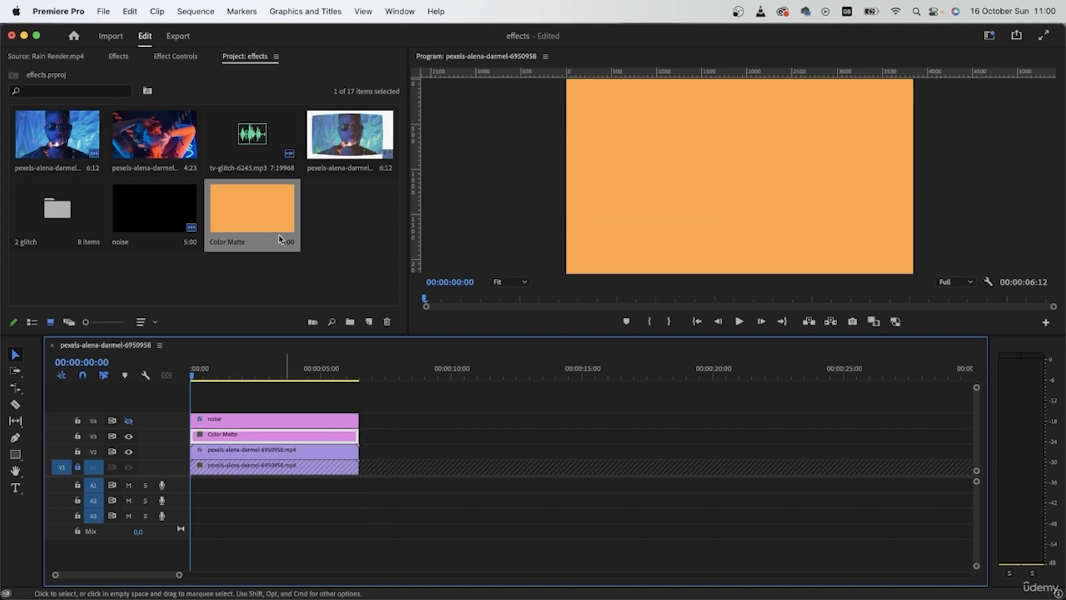
- Set the color matte's blend mode to Overlay
{"action": "left_click", "coordinate": [168, 56]}
{"action": "left_click", "coordinate": [9, 120]}
{"action": "left_click", "coordinate": [178, 158]}
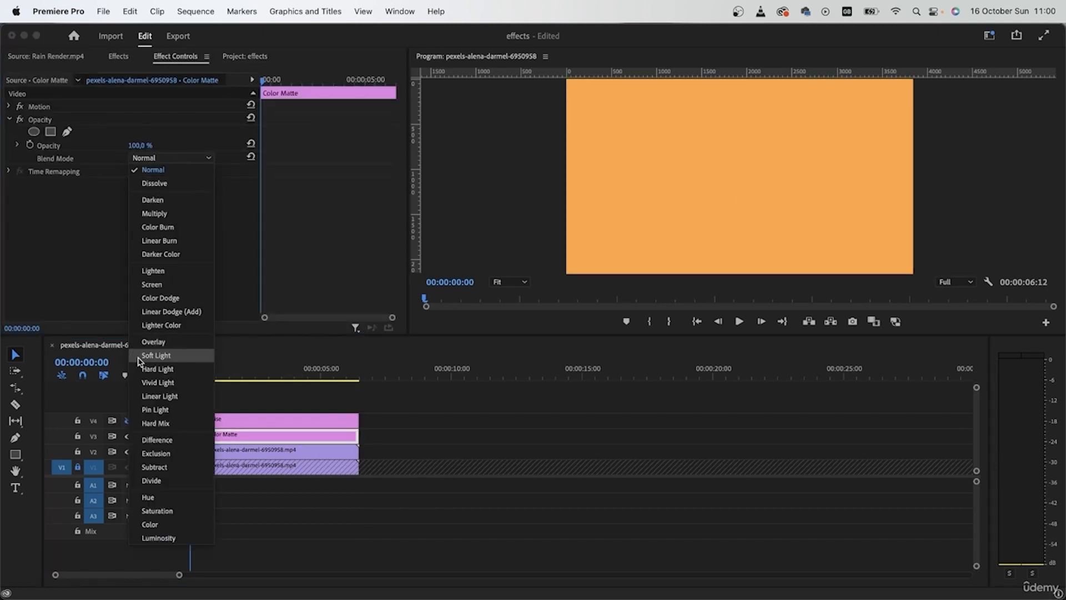
{"action": "left_click", "coordinate": [153, 341]}
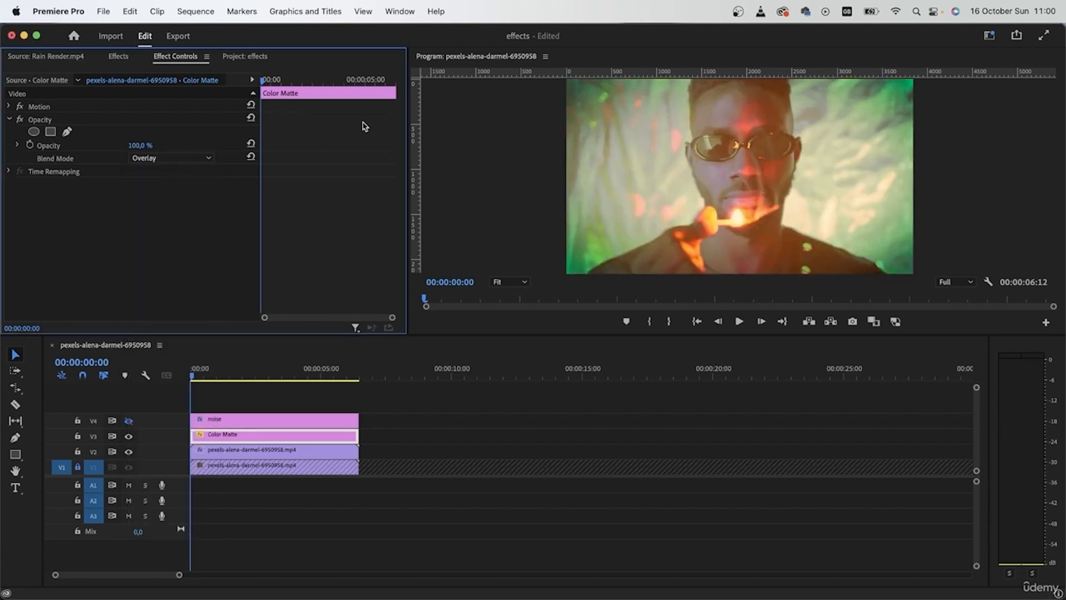
- Lower the color matte's opacity to 53% and show the noise layer's track V4 again
{"action": "left_click", "coordinate": [142, 145]}
{"action": "type", "text": "4"}
{"action": "key", "text": "Return"}
{"action": "left_click_drag", "start_coordinate": [139, 146], "coordinate": [160, 146]}
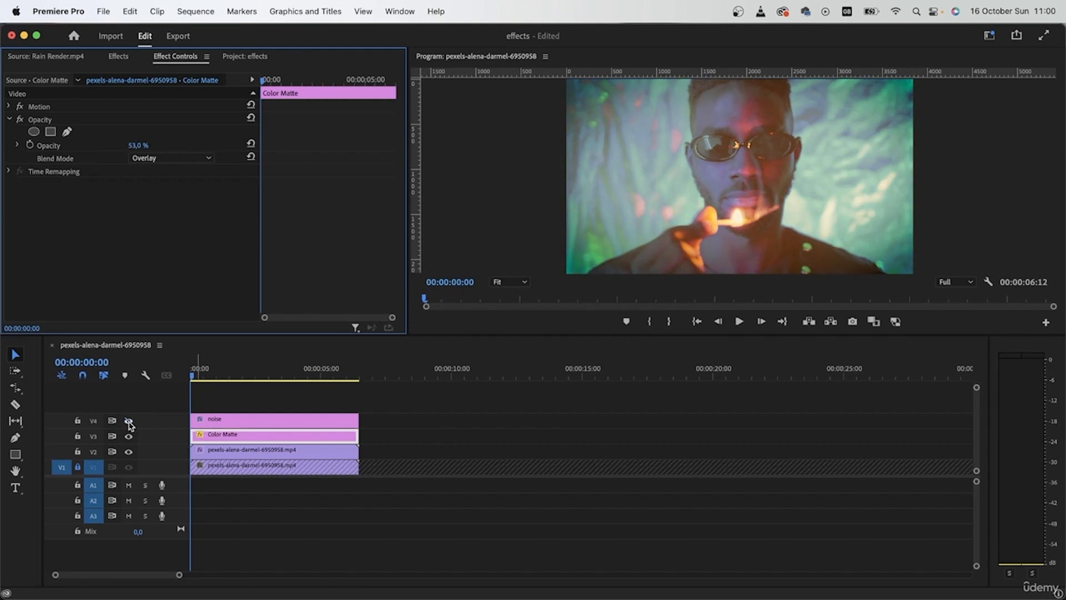
{"action": "left_click", "coordinate": [129, 421]}
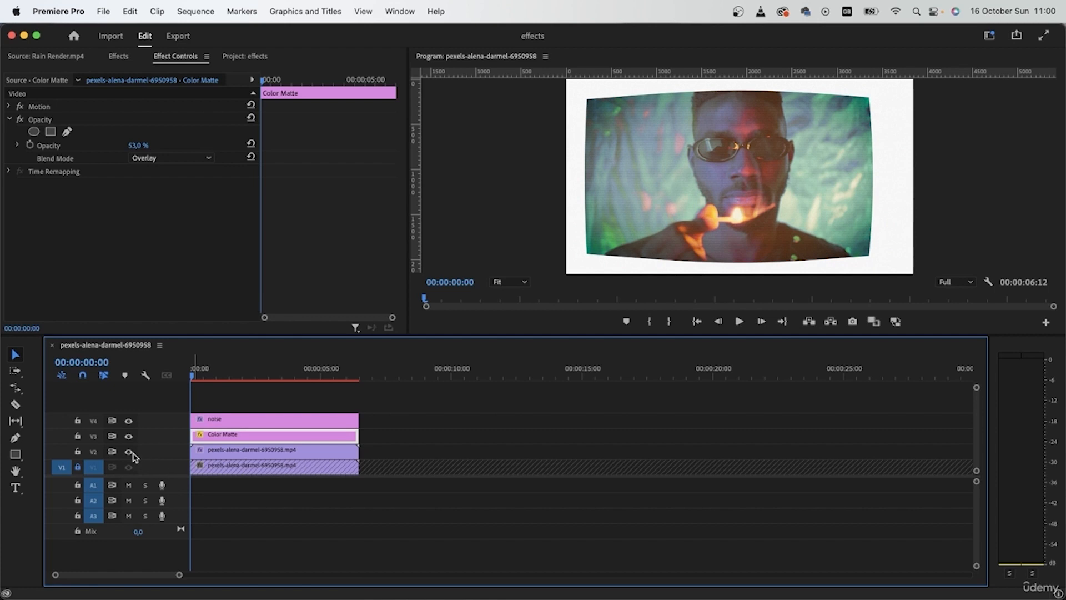
- Nest the noise layer, color matte and graded clip into one sequence named "old tv"
{"action": "left_click_drag", "start_coordinate": [409, 459], "coordinate": [314, 414]}
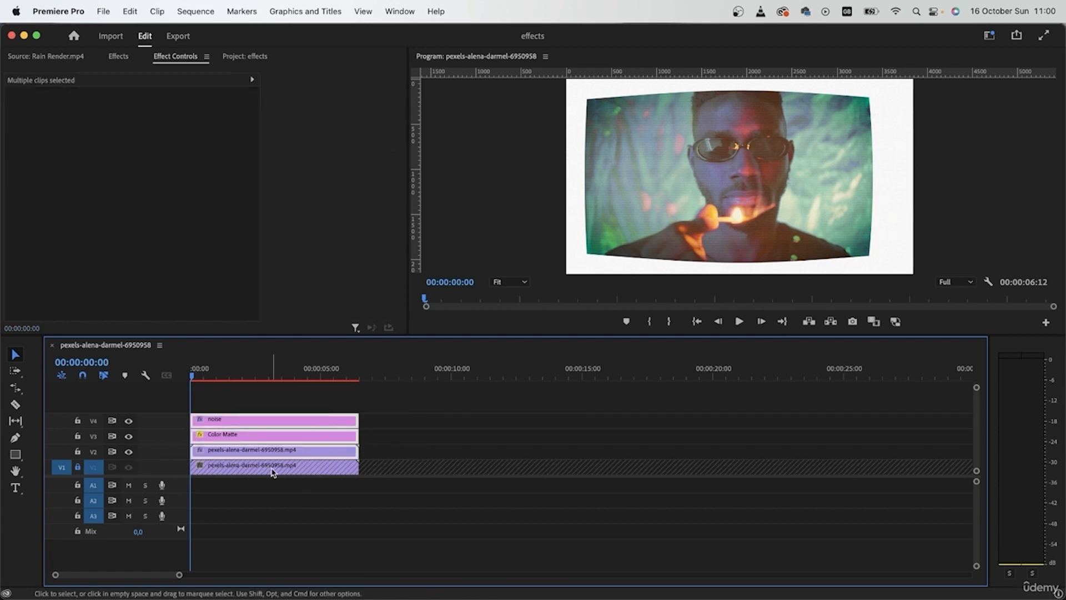
{"action": "right_click", "coordinate": [292, 450]}
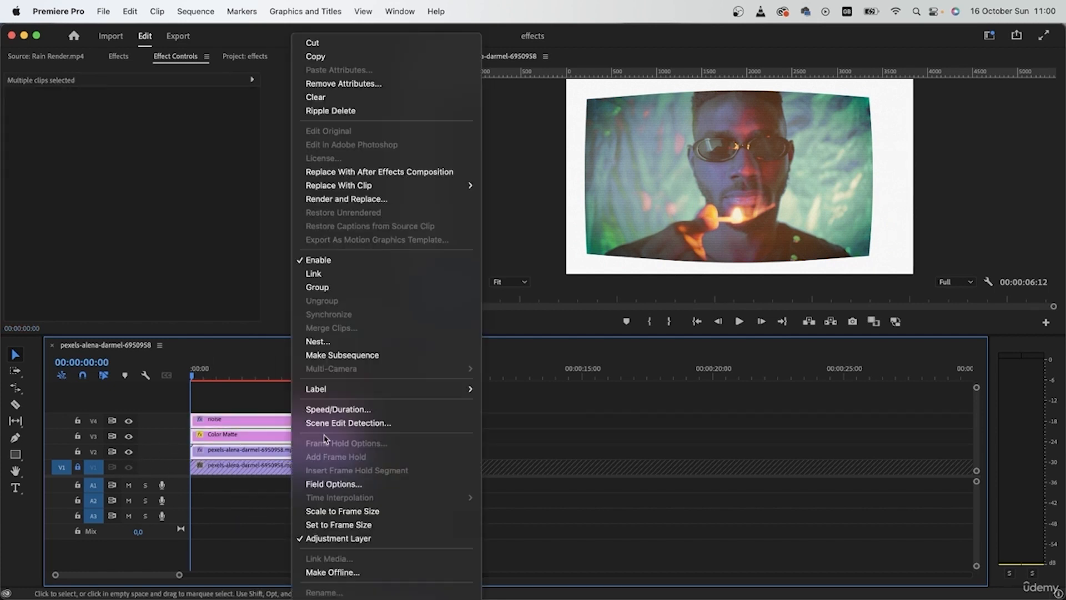
{"action": "left_click", "coordinate": [368, 342]}
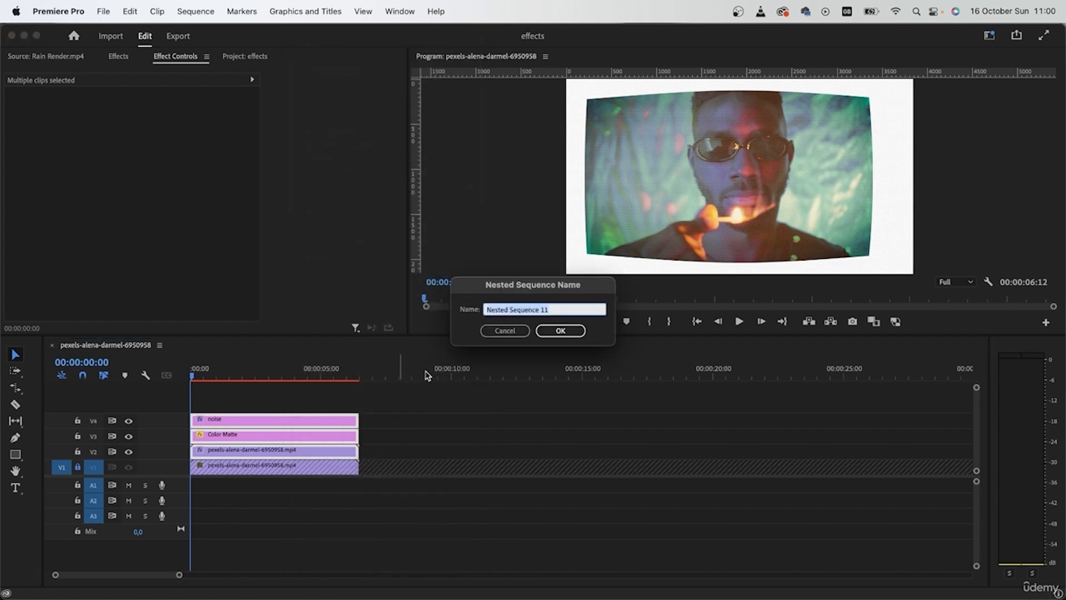
{"action": "type", "text": "old tv"}
{"action": "key", "text": "Return"}
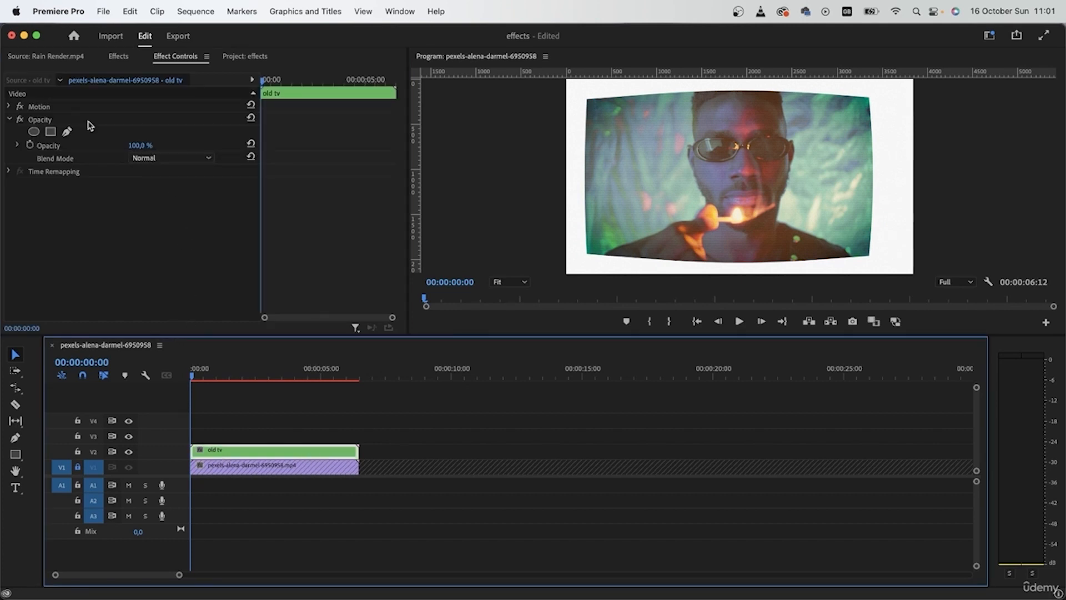
- Set the nested old tv clip's scale to 140
{"action": "left_click", "coordinate": [8, 106]}
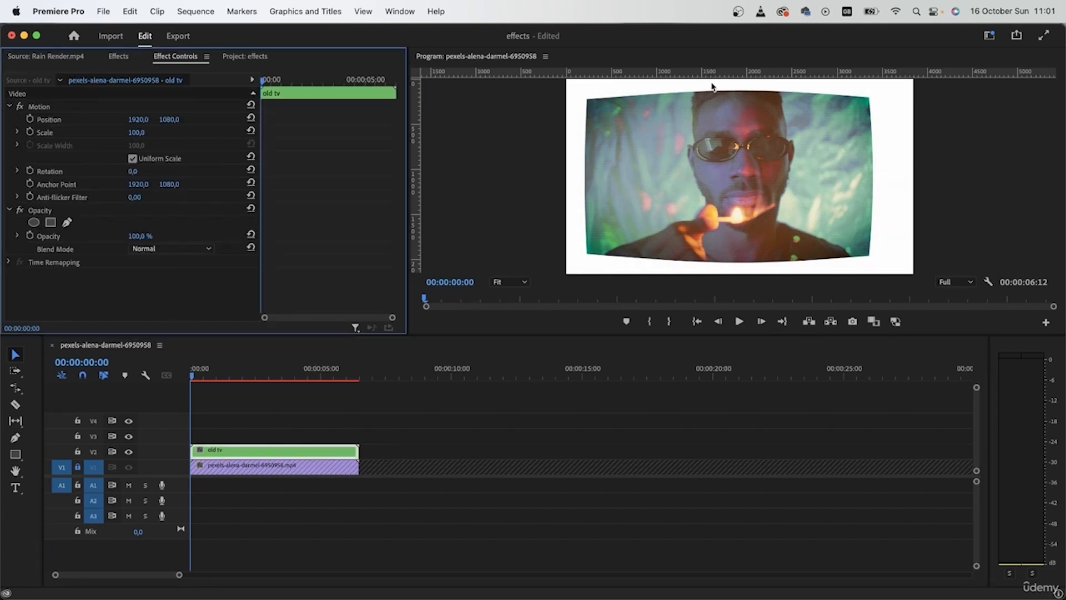
{"action": "left_click_drag", "start_coordinate": [134, 132], "coordinate": [143, 135]}
{"action": "left_click", "coordinate": [143, 134]}
{"action": "type", "text": "140"}
{"action": "key", "text": "Return"}
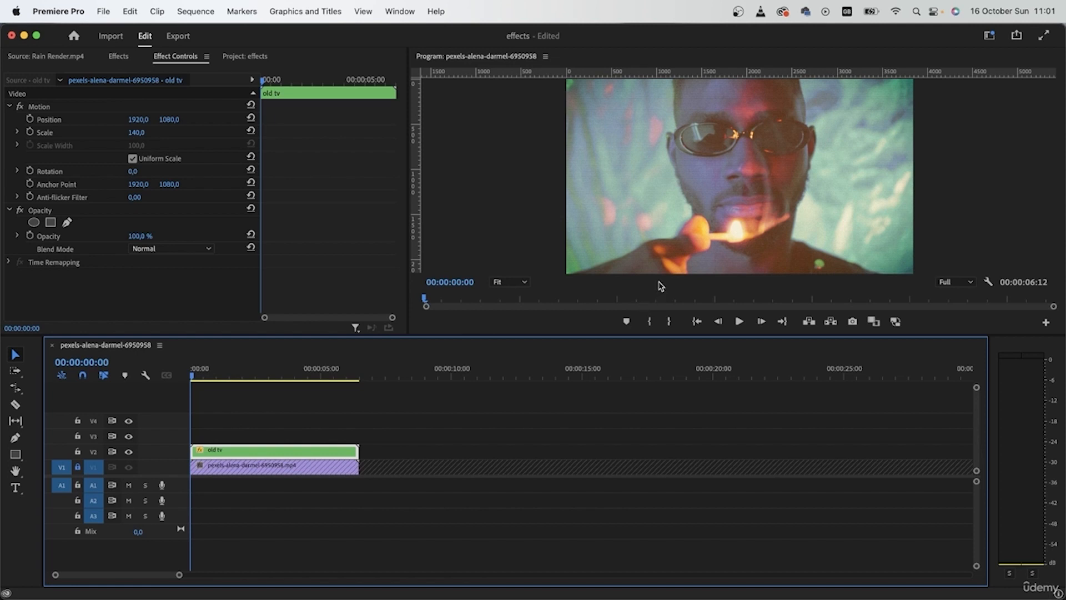
- Switch to Chrome, look through the old TV movie and old TV footage image results, and return to Premiere Pro
{"action": "key", "text": "super+Tab"}
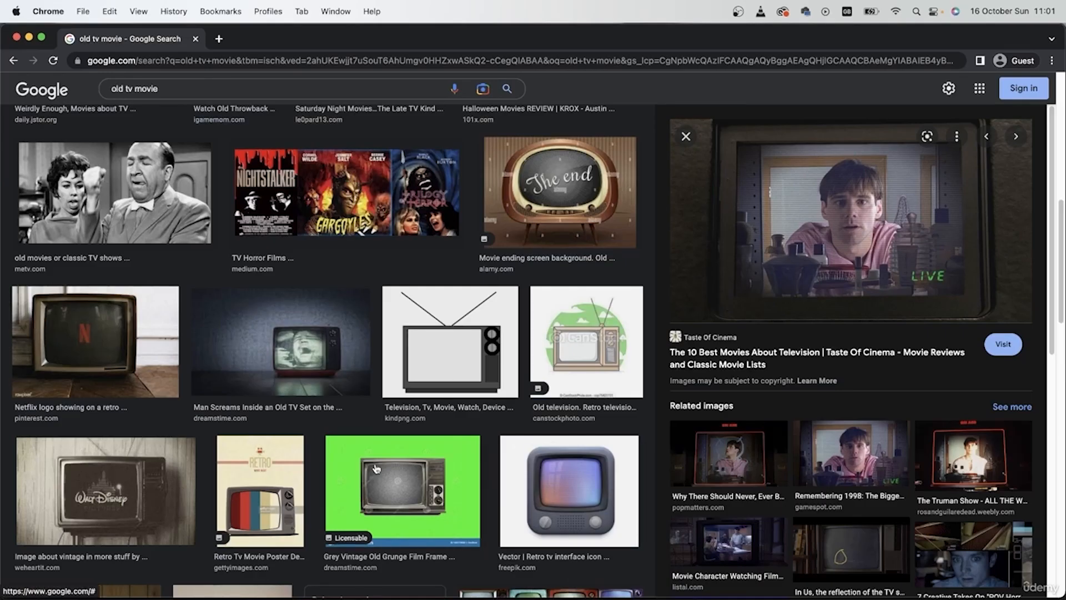
{"action": "scroll", "coordinate": [376, 469], "scroll_direction": "down", "scroll_amount": 5}
{"action": "left_click", "coordinate": [13, 60]}
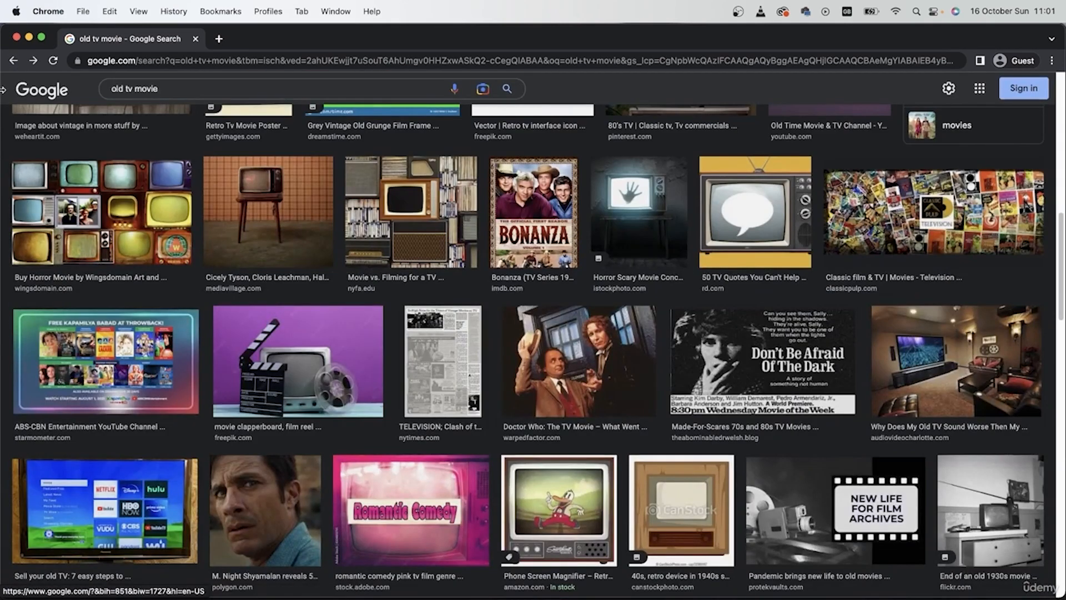
{"action": "left_click", "coordinate": [13, 60]}
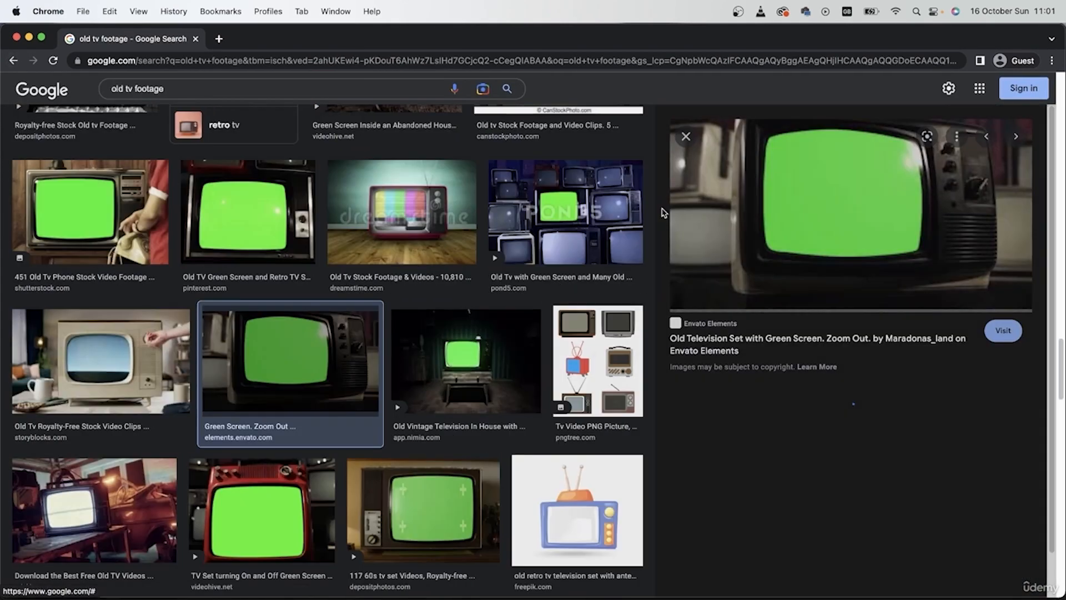
{"action": "left_click", "coordinate": [435, 520]}
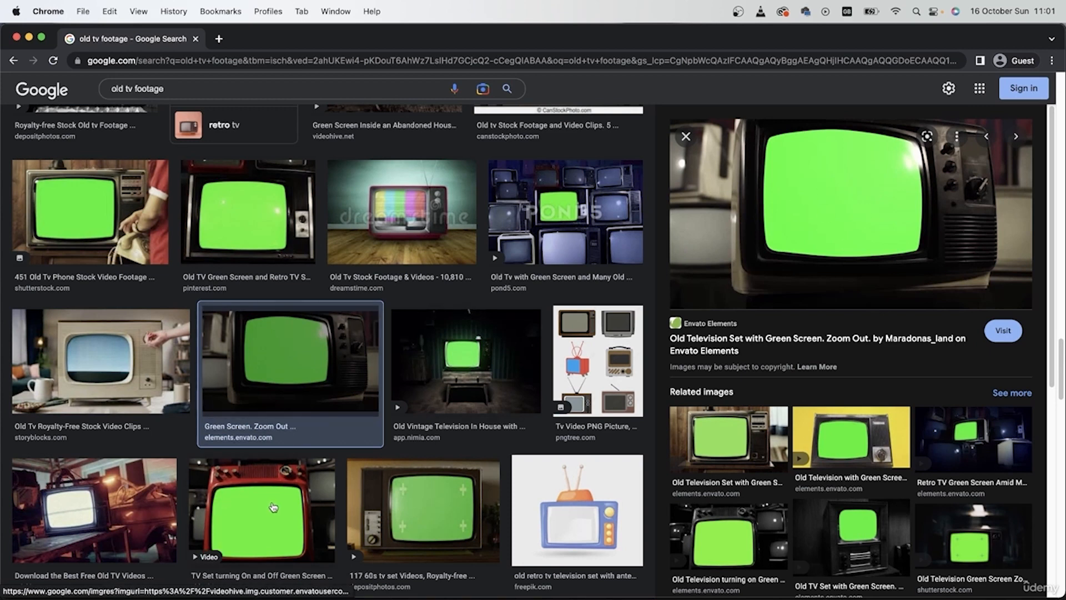
{"action": "left_click", "coordinate": [220, 505]}
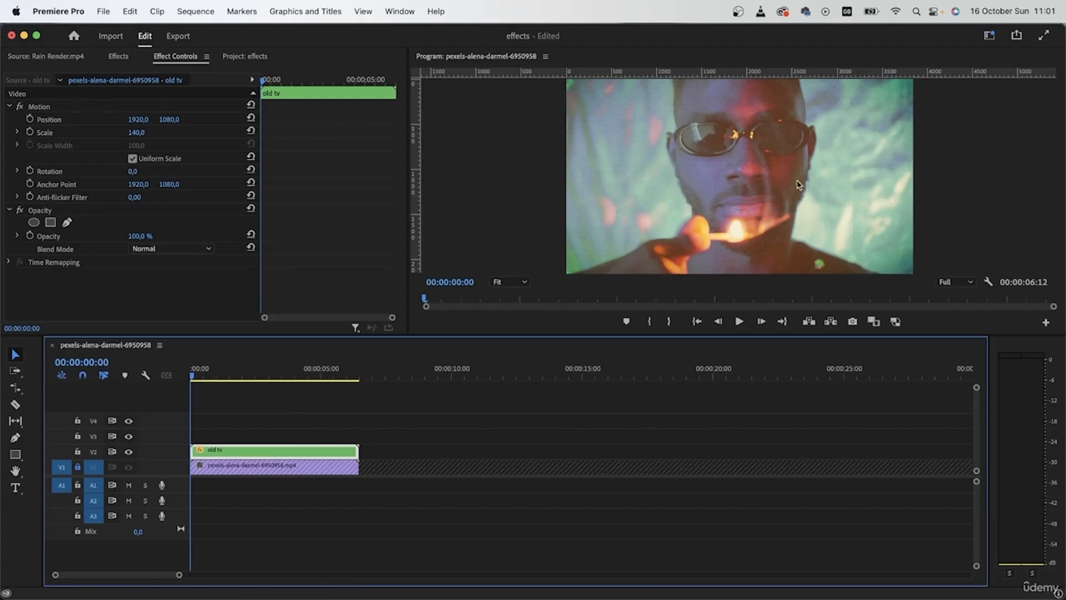
- Open the old tv nested sequence and apply the Channel Blur effect to the video clip on V2
{"action": "left_click_drag", "start_coordinate": [137, 132], "coordinate": [133, 132]}
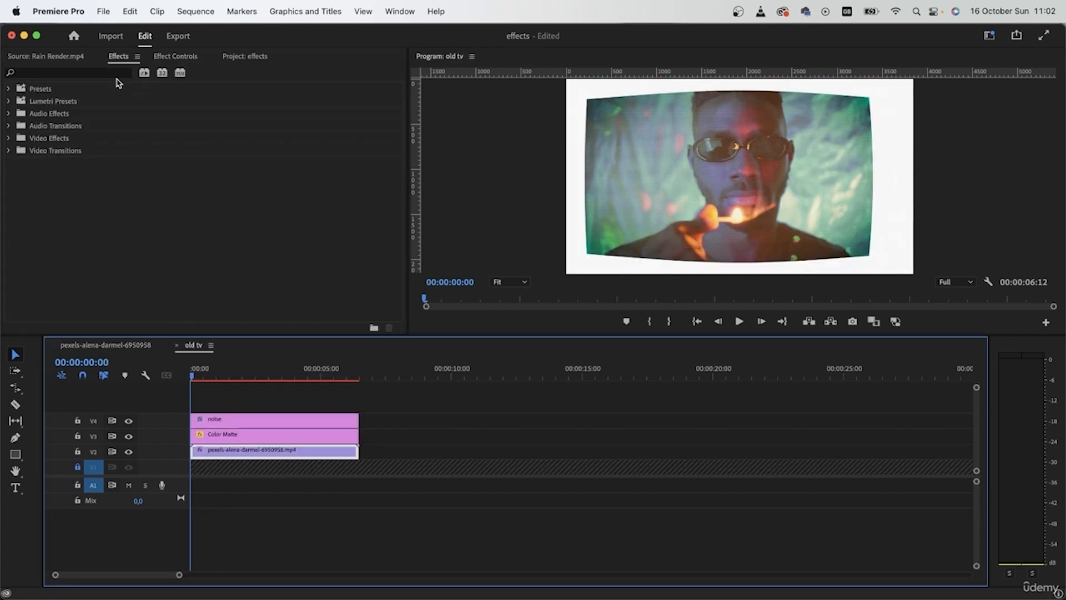
{"action": "left_click", "coordinate": [69, 74]}
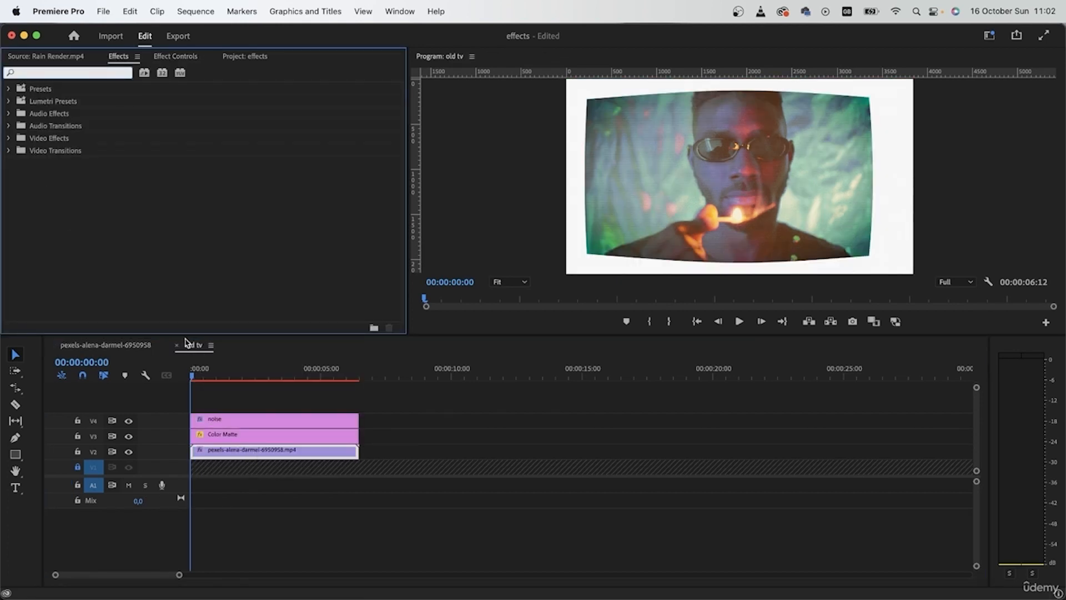
{"action": "type", "text": "channel"}
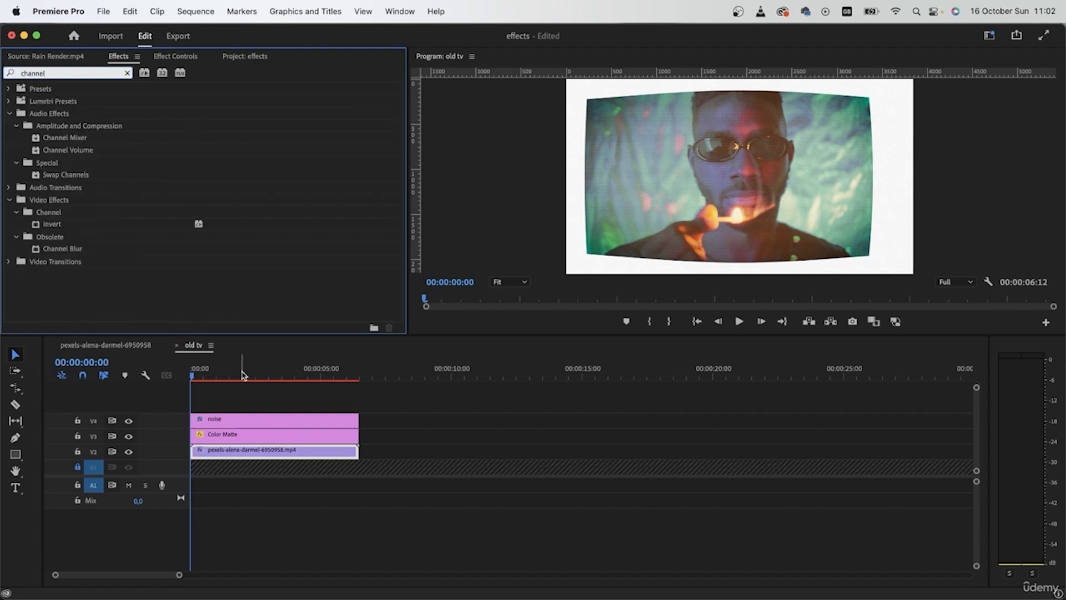
{"action": "left_click", "coordinate": [83, 248]}
{"action": "left_click", "coordinate": [186, 57]}
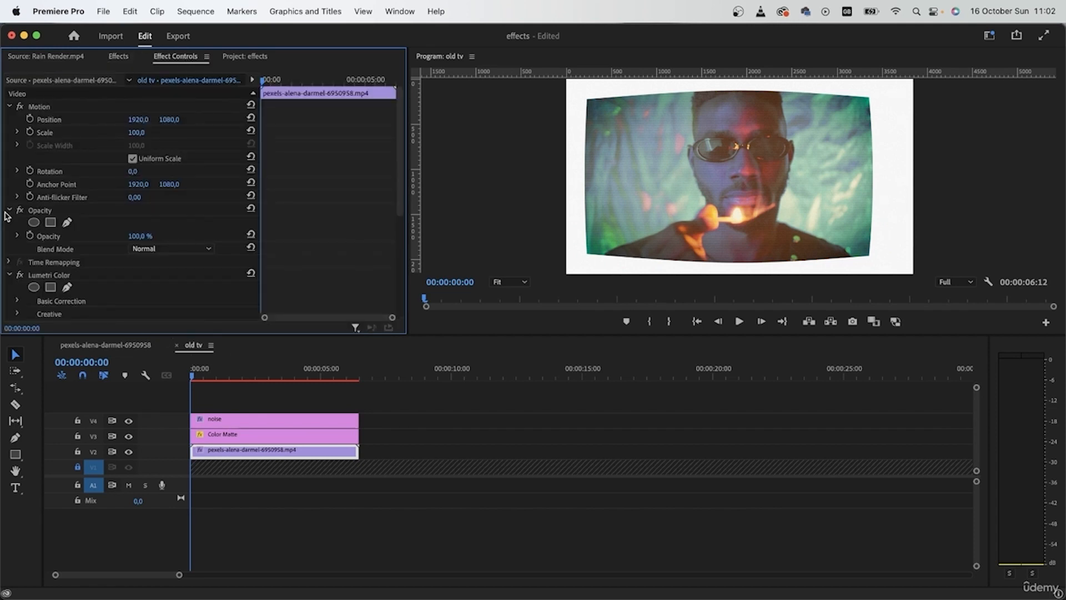
- Try Channel Blur on the clip with red blurriness 35, green 84 and blue 47
{"action": "left_click", "coordinate": [10, 107]}
{"action": "left_click", "coordinate": [9, 119]}
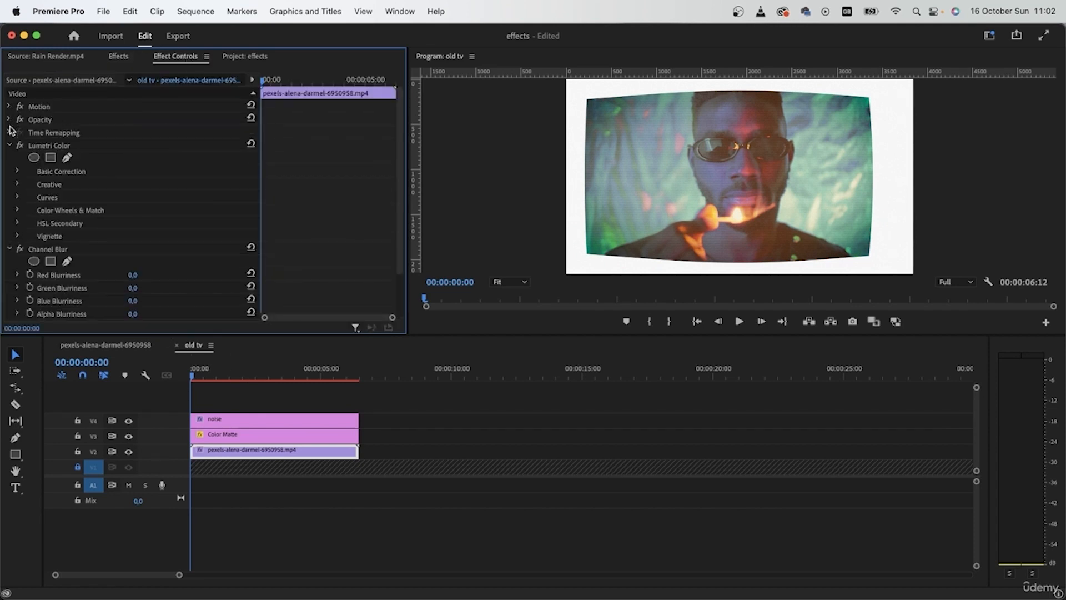
{"action": "left_click", "coordinate": [9, 146]}
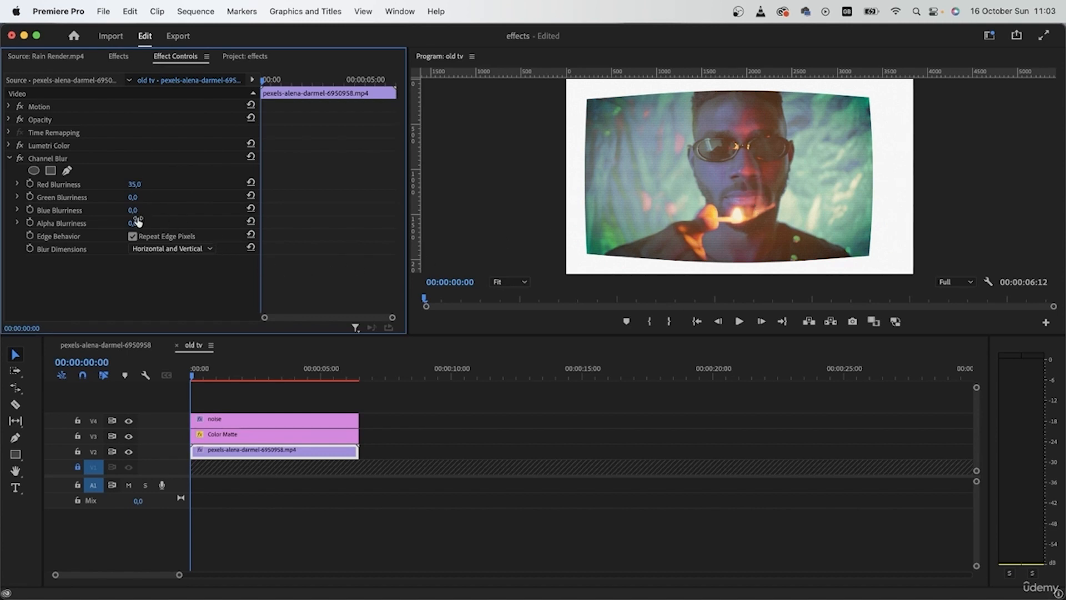
{"action": "left_click_drag", "start_coordinate": [133, 210], "coordinate": [145, 210]}
- Turn off the clip's Lumetri Color effect and hide the output of tracks V3 and V4
{"action": "left_click", "coordinate": [19, 146]}
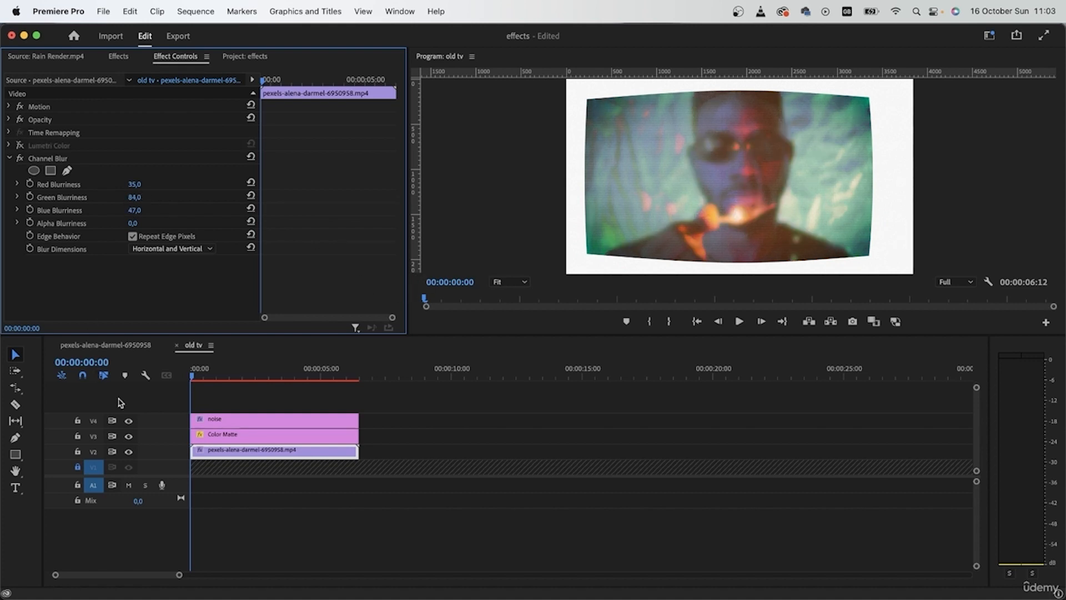
{"action": "left_click", "coordinate": [128, 437]}
{"action": "left_click", "coordinate": [128, 420]}
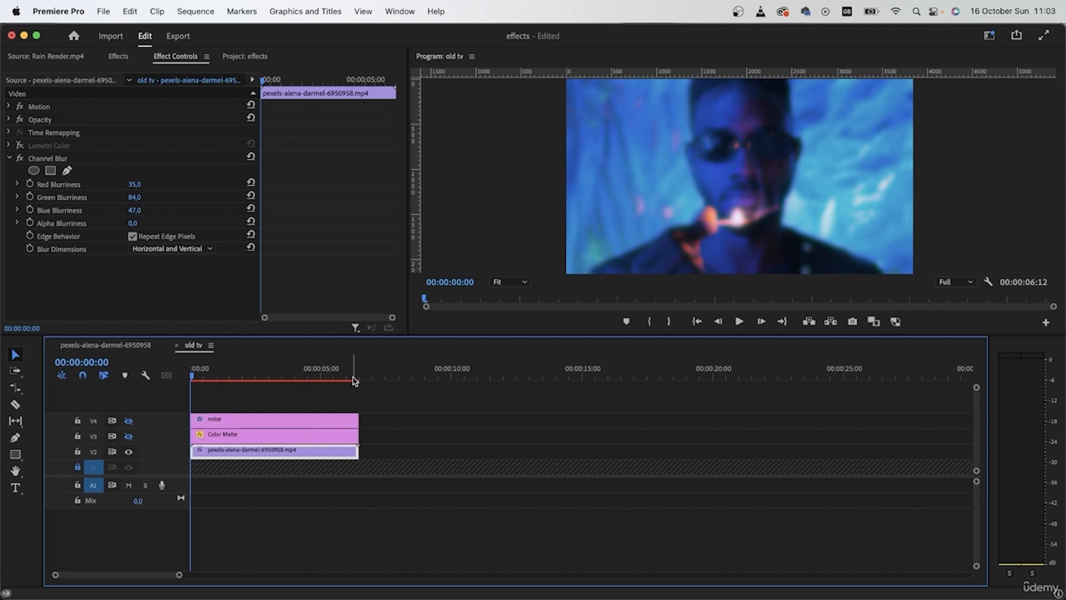
- Reduce the Channel Blur to green 19 and blue 24, with red slightly below 21, and collapse its settings
{"action": "mouse_move", "coordinate": [135, 199]}
{"action": "left_mouse_down"}
{"action": "mouse_move", "coordinate": [91, 198]}
{"action": "mouse_move", "coordinate": [146, 198]}
{"action": "mouse_move", "coordinate": [130, 210]}
{"action": "mouse_move", "coordinate": [127, 184]}
{"action": "left_mouse_up"}
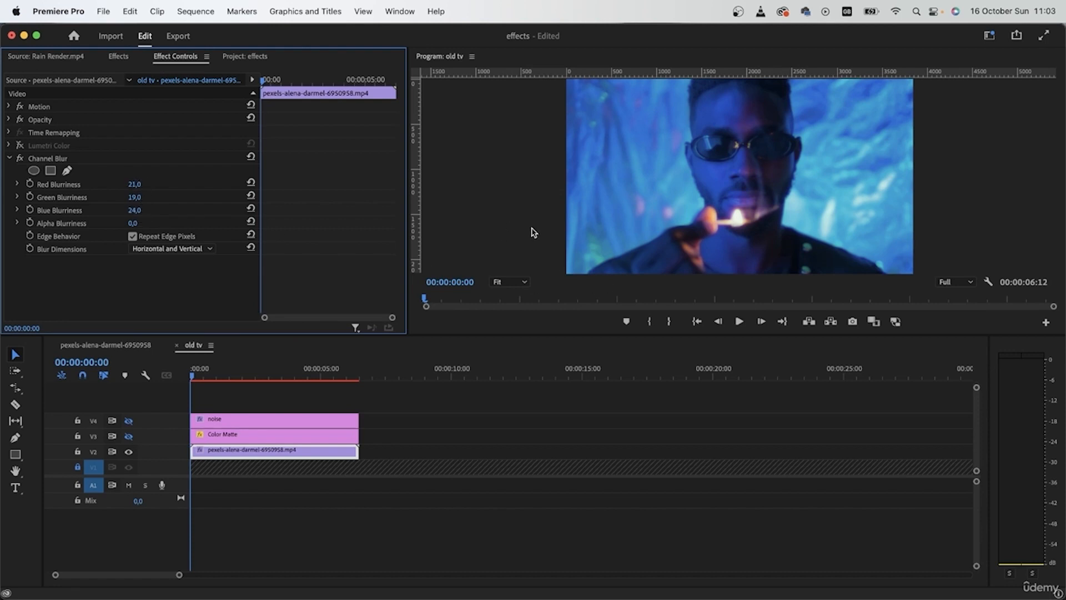
{"action": "left_click_drag", "start_coordinate": [134, 184], "coordinate": [132, 184]}
{"action": "left_click", "coordinate": [8, 159]}
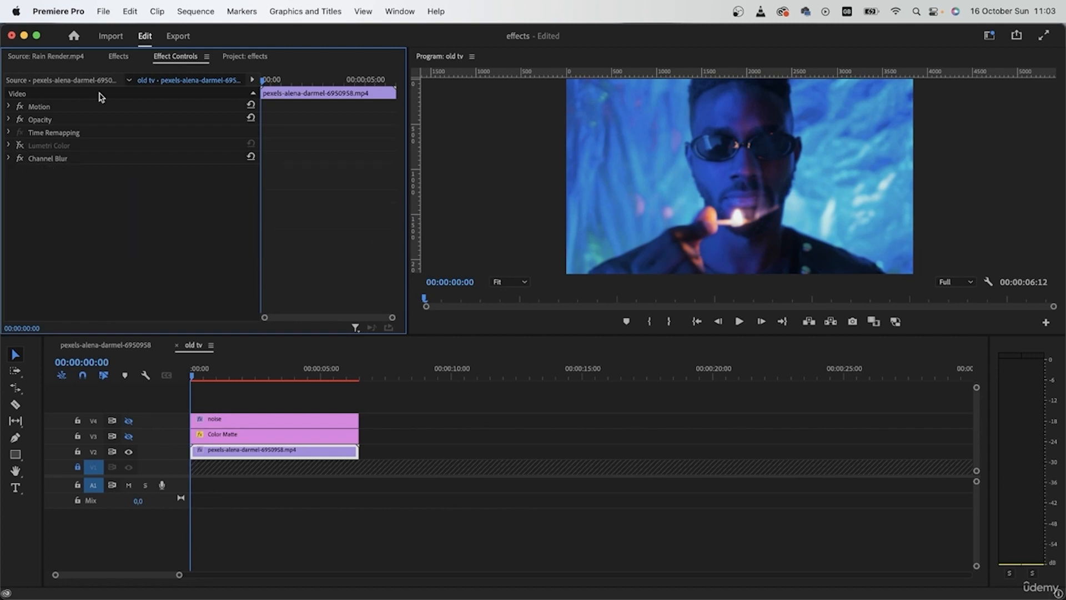
- Find the VR Chromatic Aberrations effect, apply it to the video clip on V2 and show its settings
{"action": "left_click", "coordinate": [118, 56]}
{"action": "left_click", "coordinate": [93, 77]}
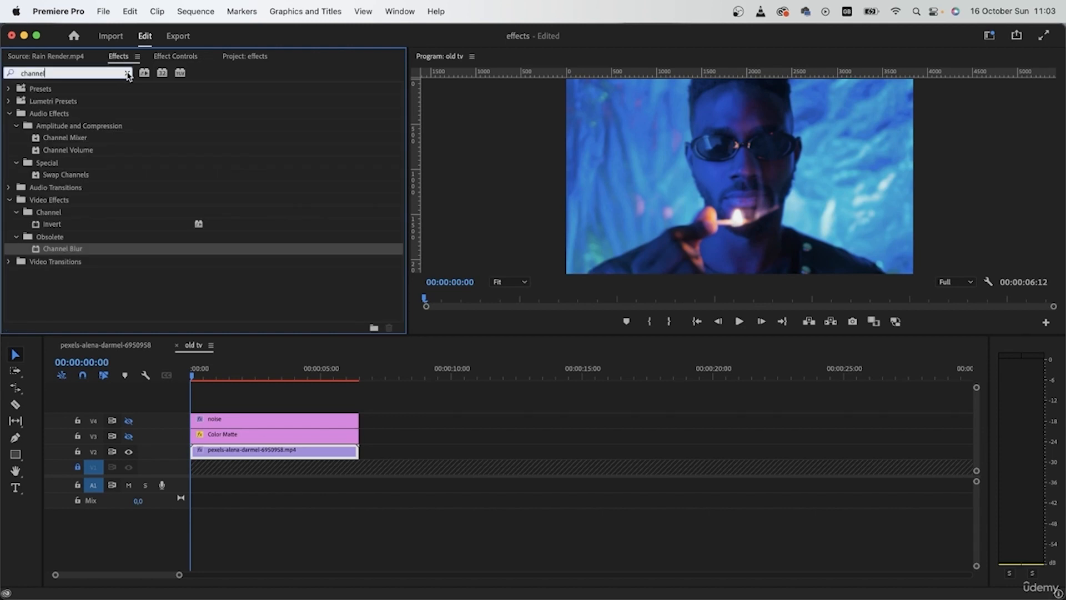
{"action": "left_click", "coordinate": [127, 73]}
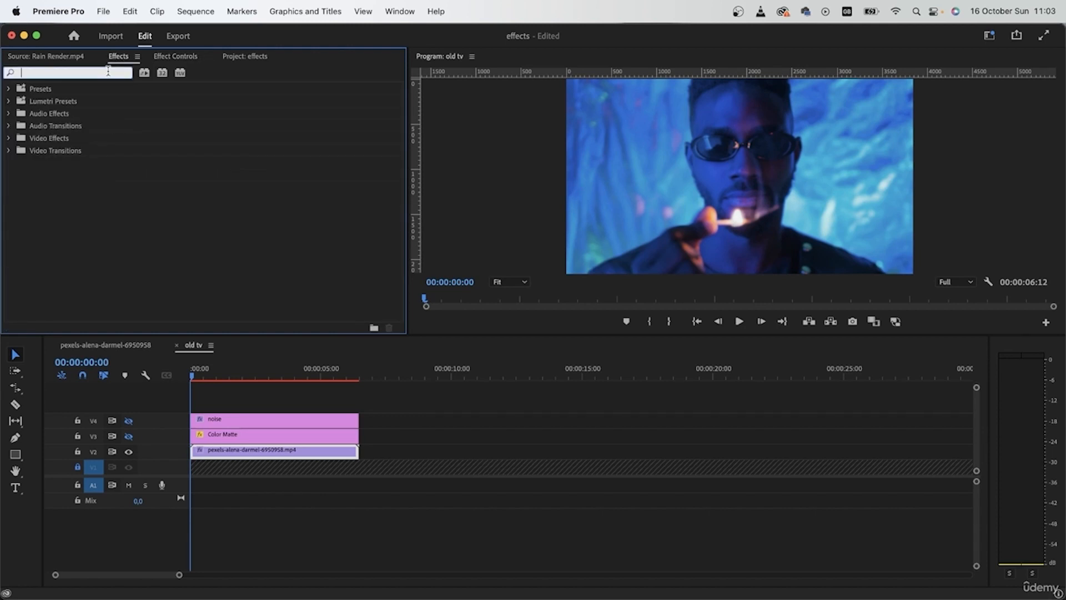
{"action": "type", "text": "chrom"}
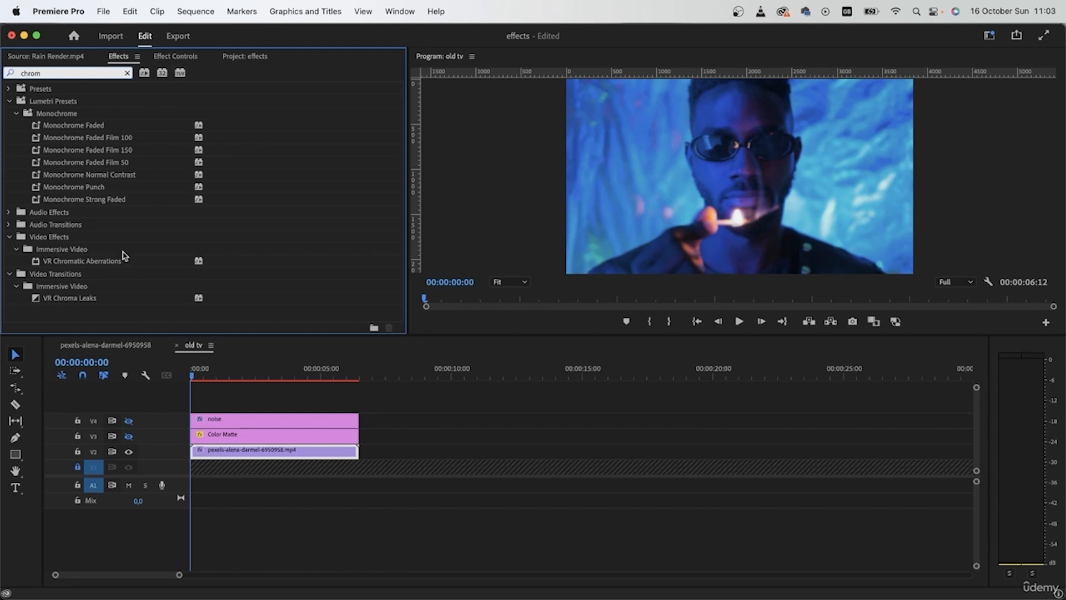
{"action": "left_click_drag", "start_coordinate": [124, 261], "coordinate": [278, 452]}
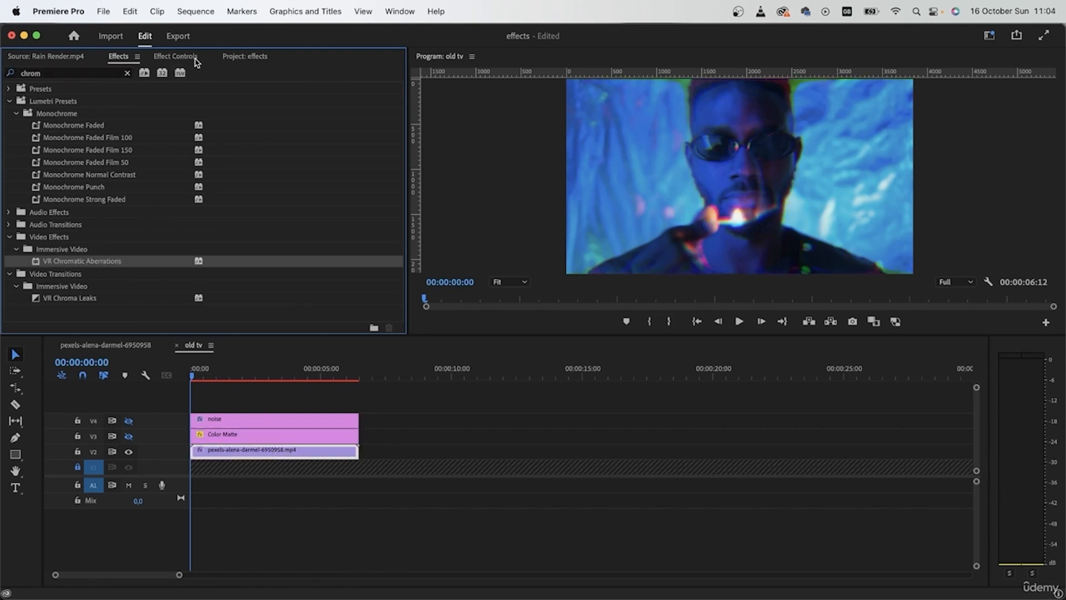
{"action": "left_click", "coordinate": [195, 58]}
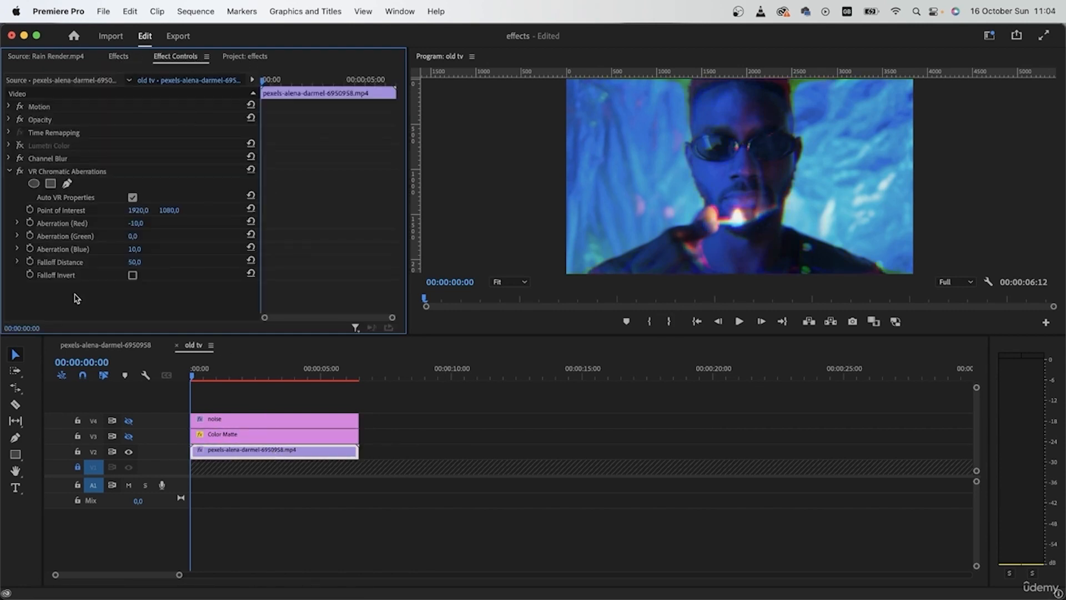
- Set the VR Chromatic Aberrations red aberration to -5 and the green aberration to 8
{"action": "left_click", "coordinate": [135, 223]}
{"action": "type", "text": "-5"}
{"action": "key", "text": "Return"}
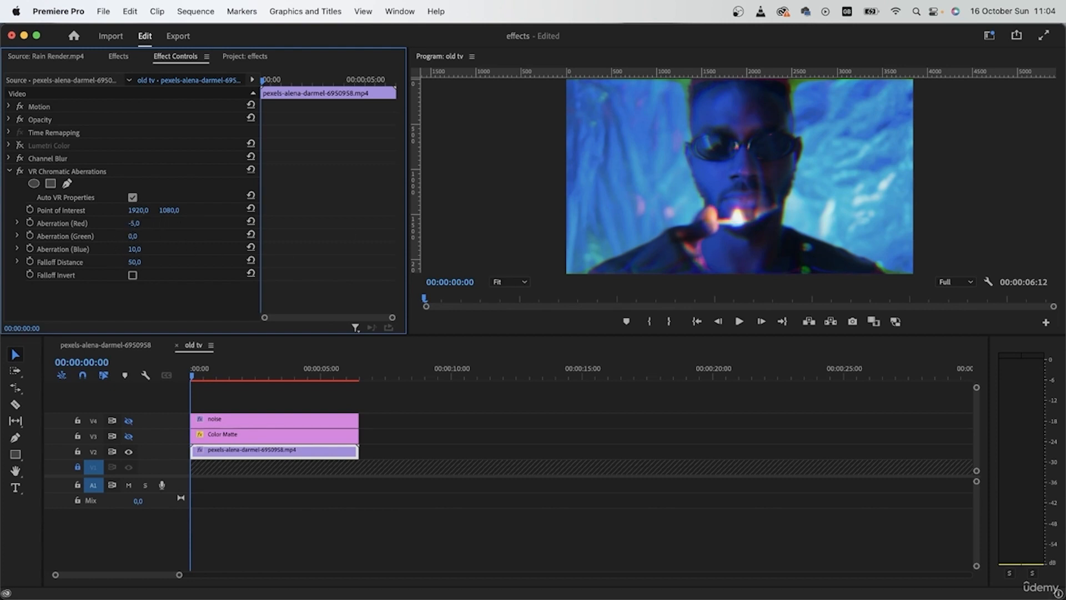
{"action": "left_click", "coordinate": [134, 236]}
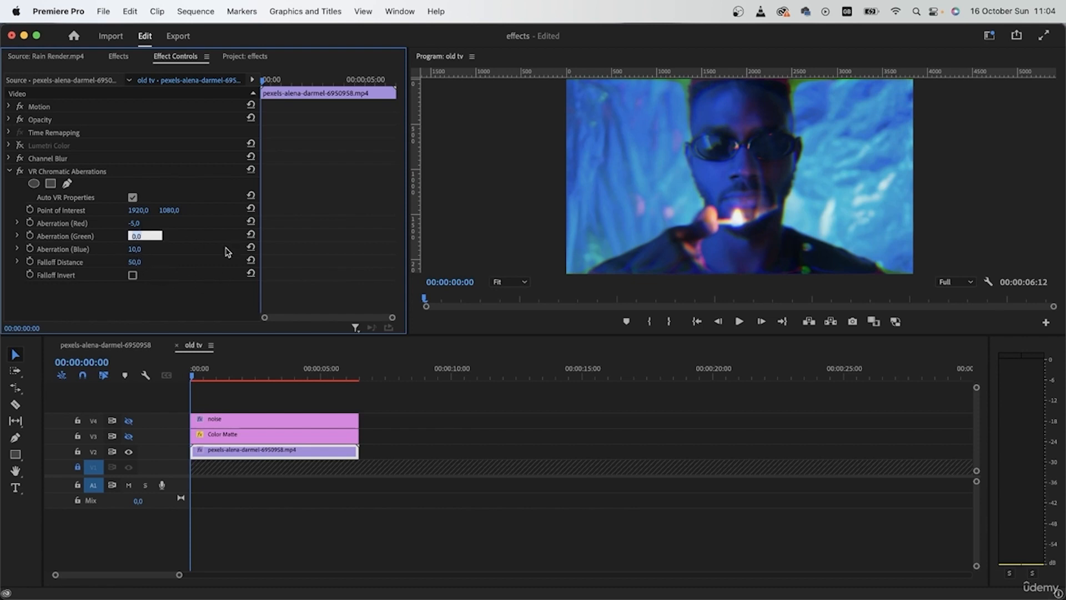
{"action": "type", "text": "8"}
{"action": "key", "text": "Return"}
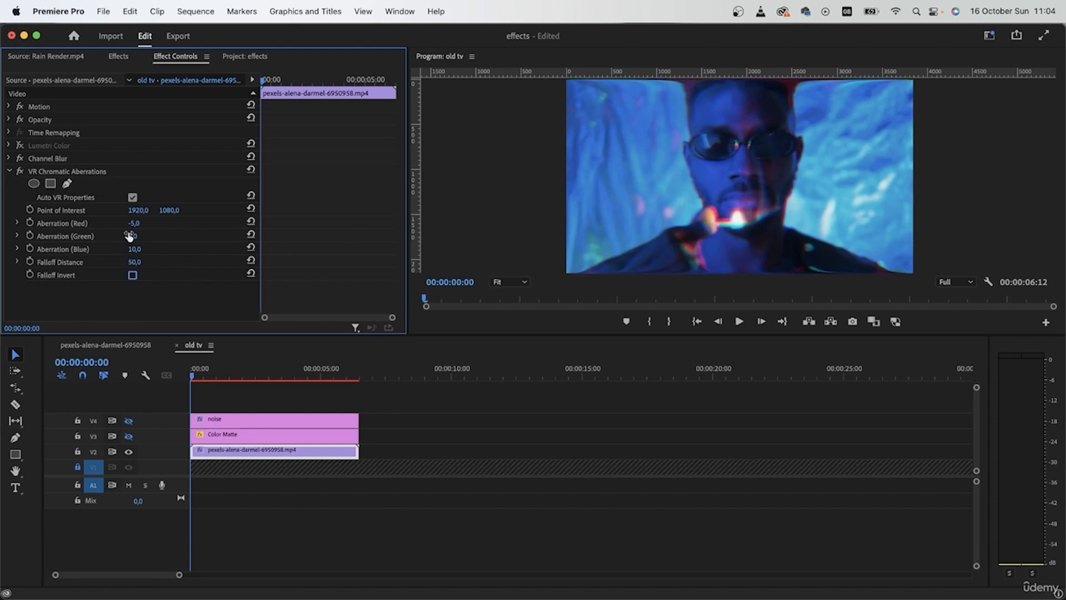
- Move the aberration's point of interest to about 1974.7, 1073.2 on the face, set the falloff distance to 35 and collapse the effect
{"action": "left_click", "coordinate": [73, 215]}
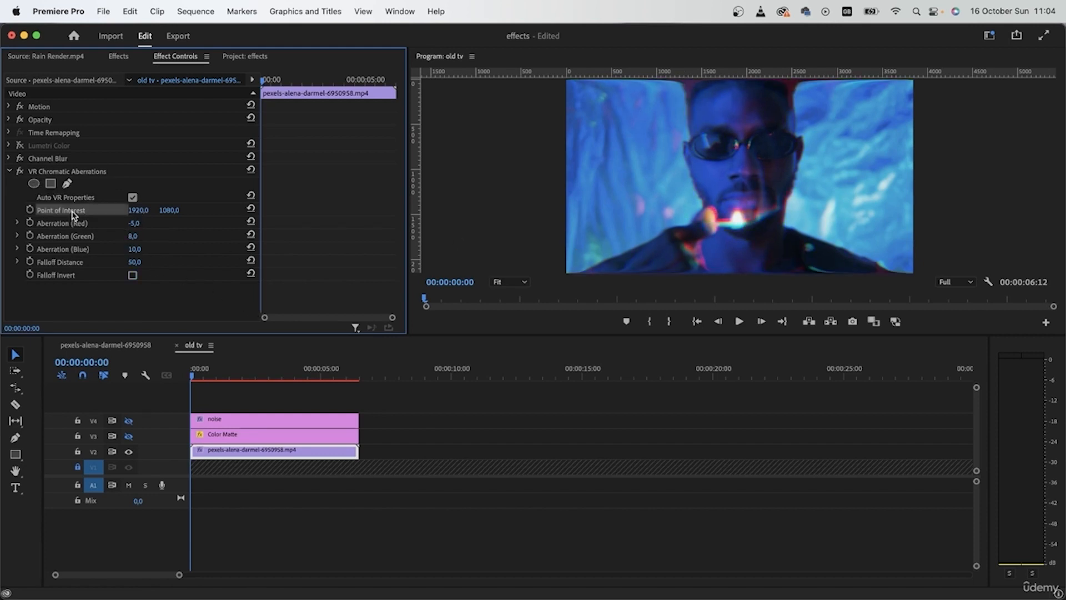
{"action": "left_click", "coordinate": [739, 179]}
{"action": "mouse_move", "coordinate": [739, 179]}
{"action": "left_mouse_down"}
{"action": "mouse_move", "coordinate": [740, 218]}
{"action": "mouse_move", "coordinate": [746, 159]}
{"action": "mouse_move", "coordinate": [746, 179]}
{"action": "left_mouse_up"}
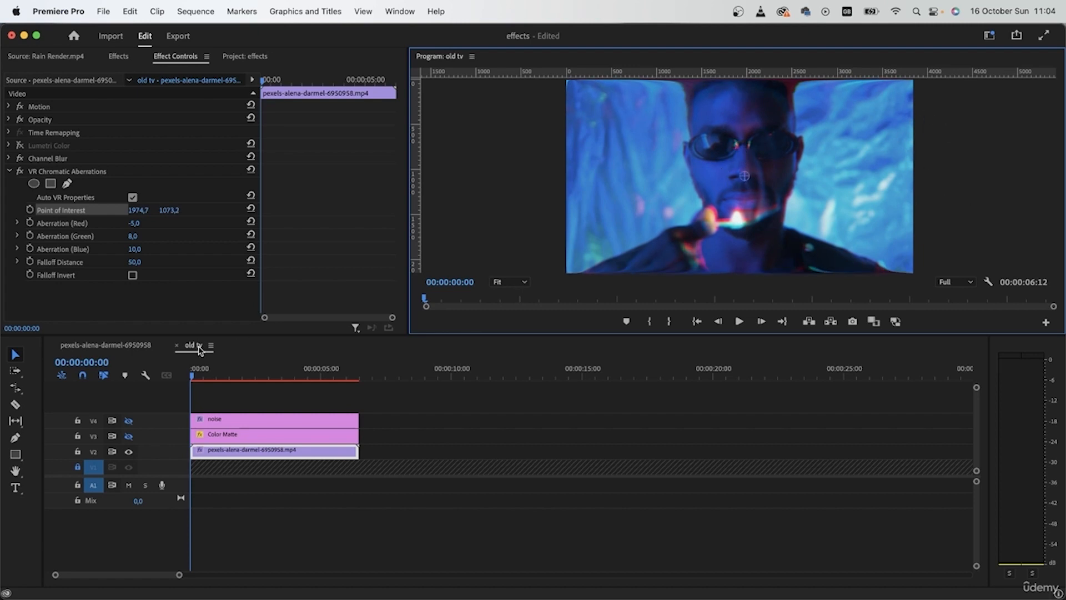
{"action": "left_click", "coordinate": [133, 269]}
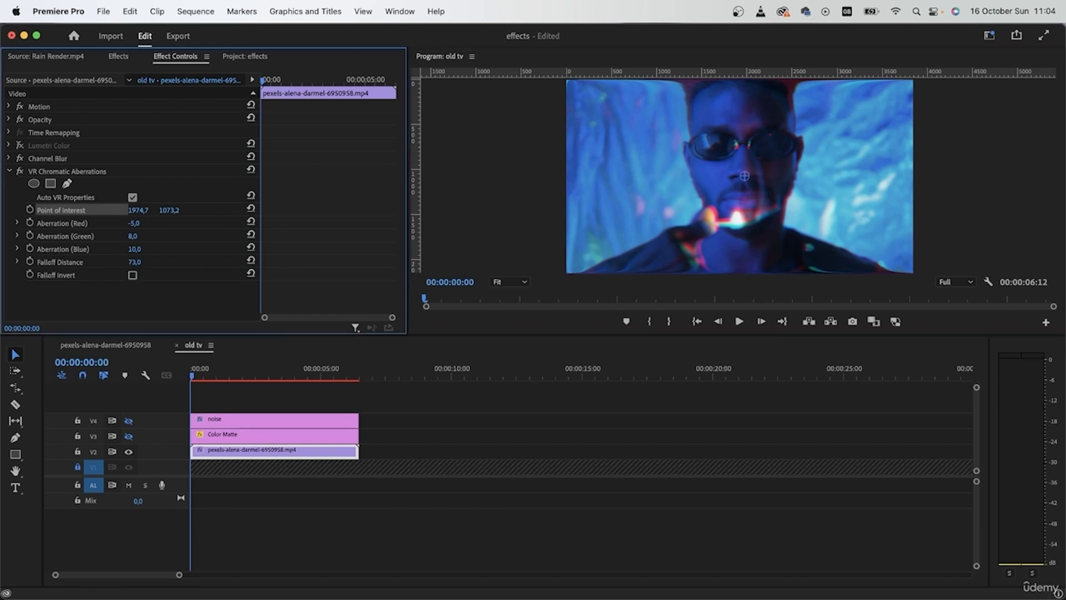
{"action": "left_click_drag", "start_coordinate": [135, 262], "coordinate": [109, 262]}
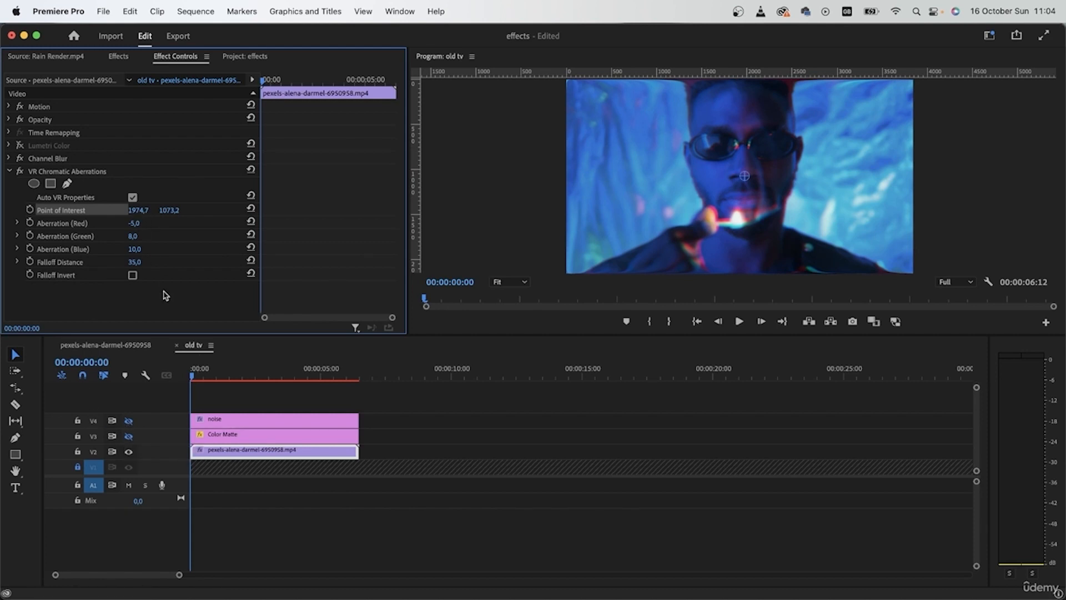
{"action": "left_click", "coordinate": [9, 172]}
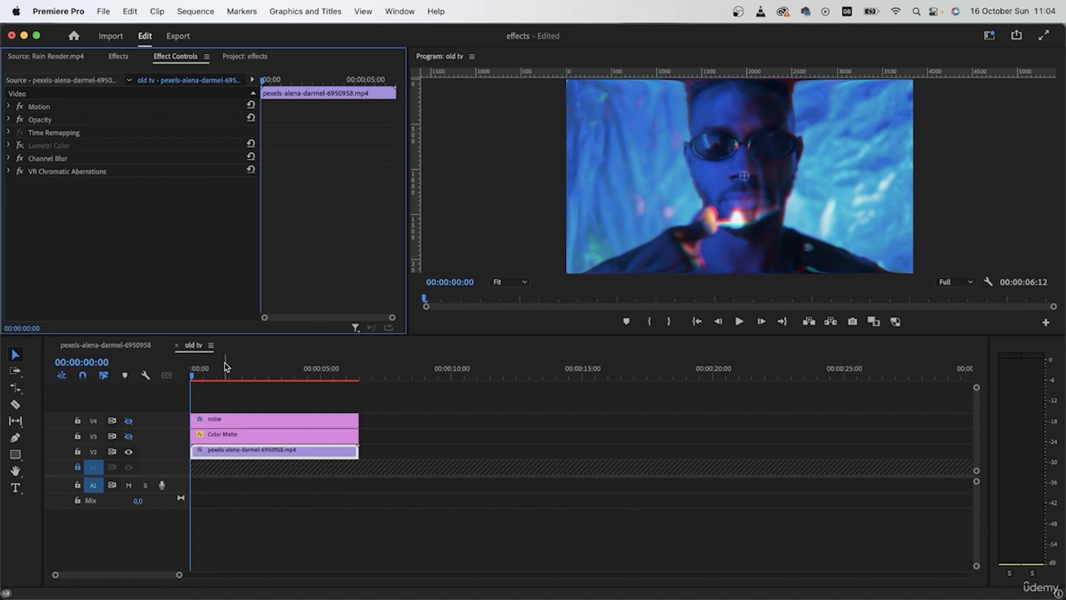
- Turn the clip's Lumetri Color back on, show tracks V3 and V4 again, and return to the main pexels-alena-darmel-6950958 sequence
{"action": "left_click", "coordinate": [19, 146]}
{"action": "left_click", "coordinate": [129, 436]}
{"action": "left_click", "coordinate": [129, 420]}
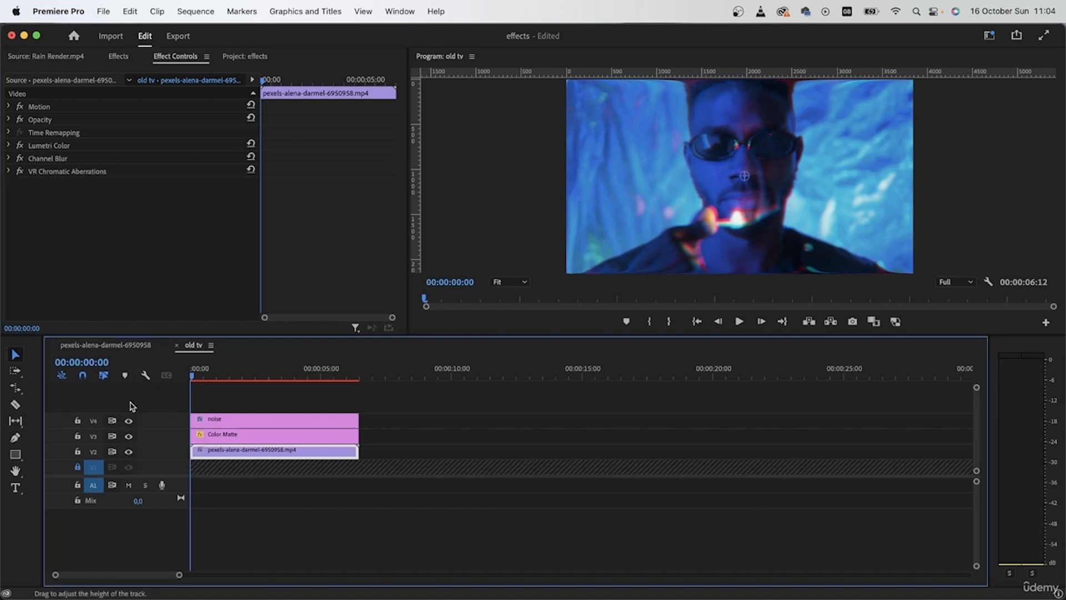
{"action": "left_click", "coordinate": [120, 346]}
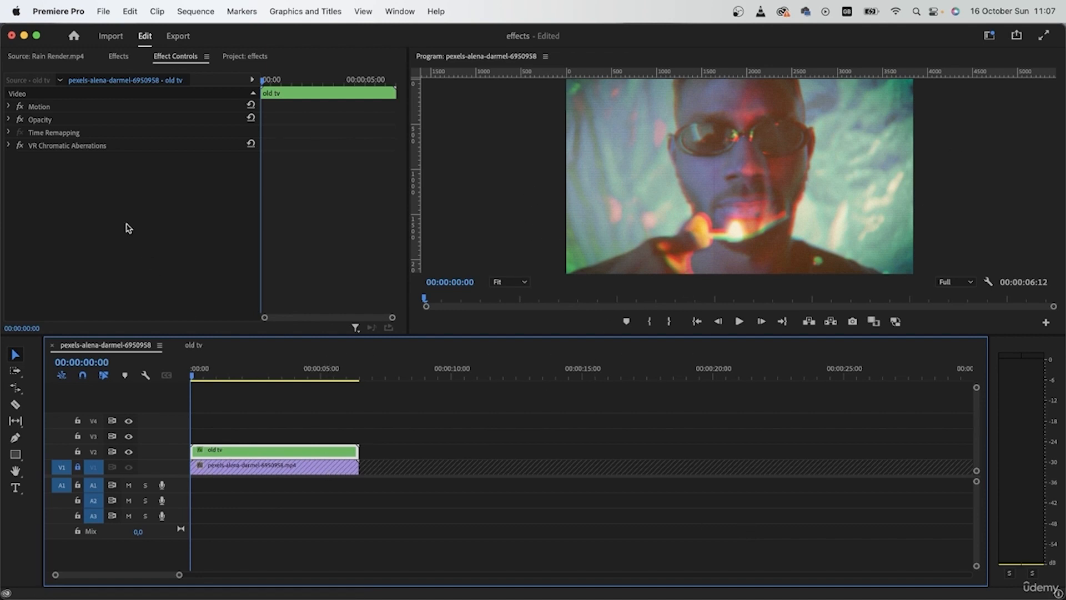
{"action": "double_click", "coordinate": [255, 450]}
{"action": "left_click", "coordinate": [120, 342]}
- Review the Auto Save preferences for the save interval and maximum project versions, and close them without changing anything
{"action": "left_click", "coordinate": [71, 16]}
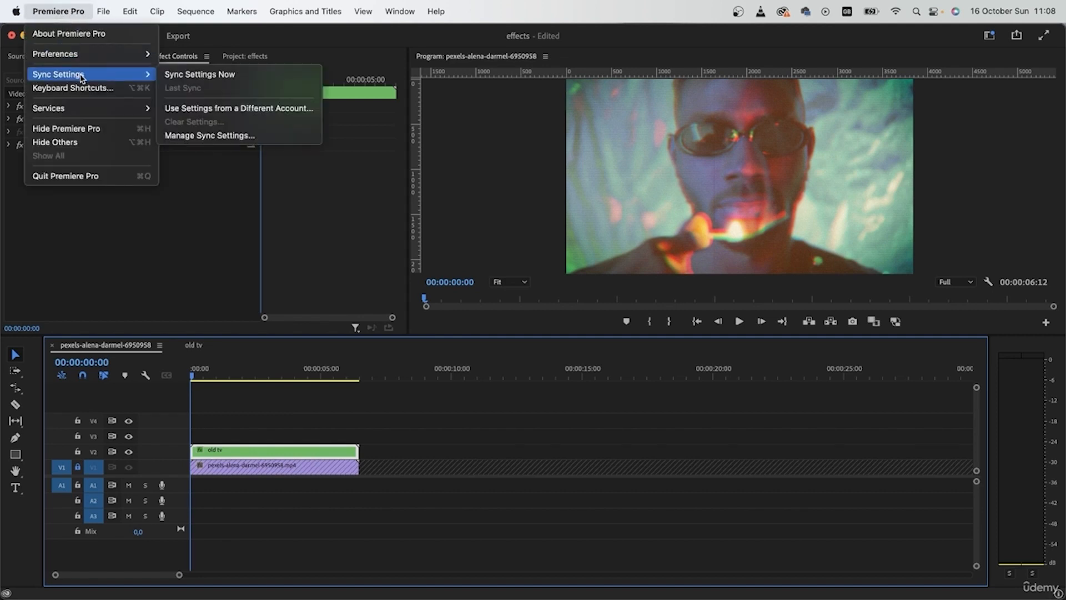
{"action": "mouse_move", "coordinate": [83, 56]}
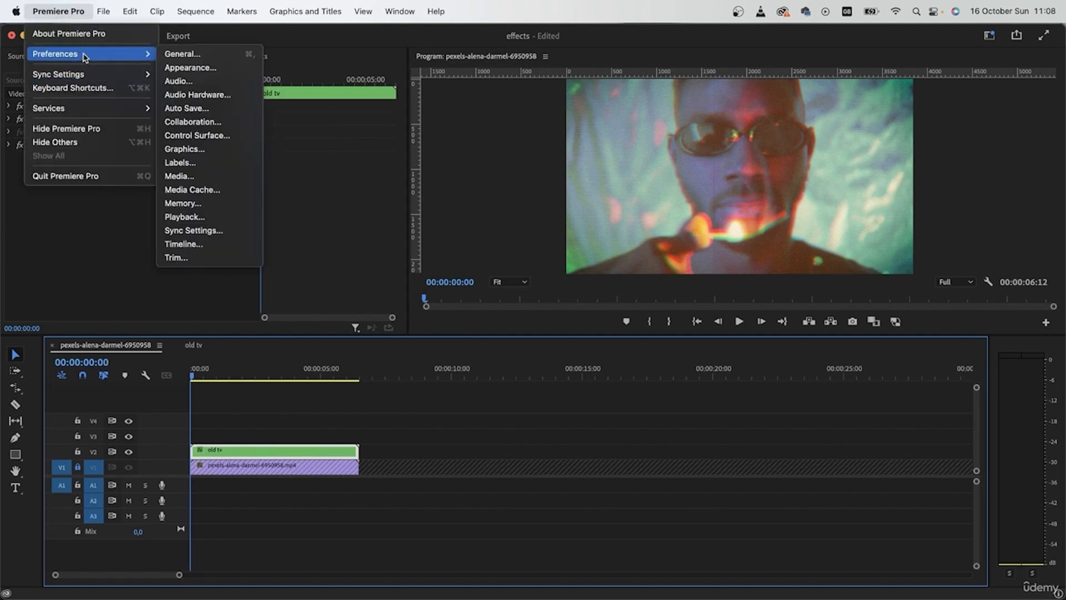
{"action": "left_click", "coordinate": [203, 109]}
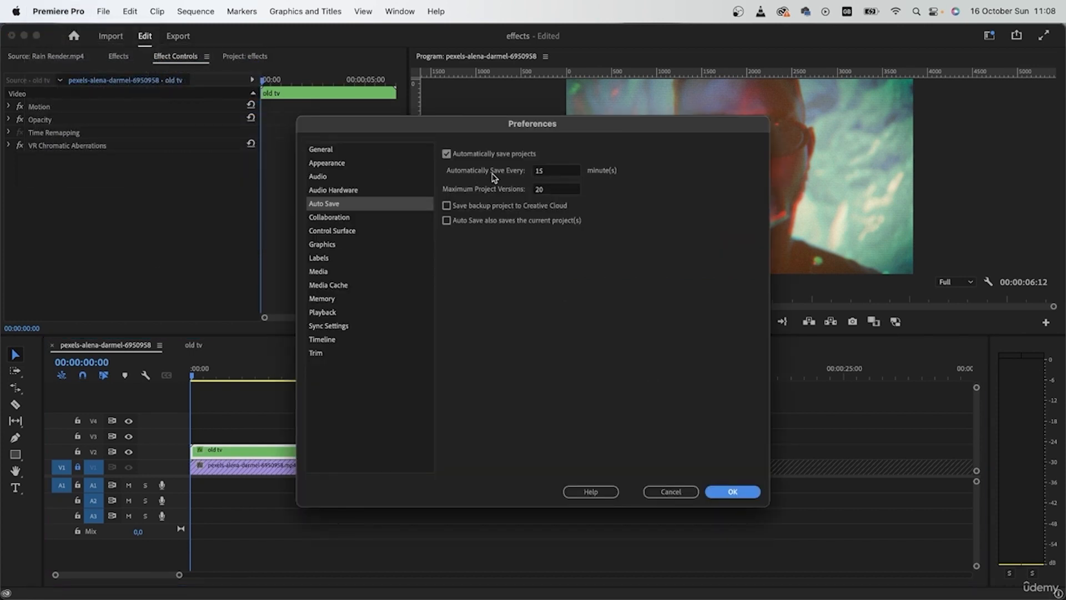
{"action": "left_click", "coordinate": [555, 171]}
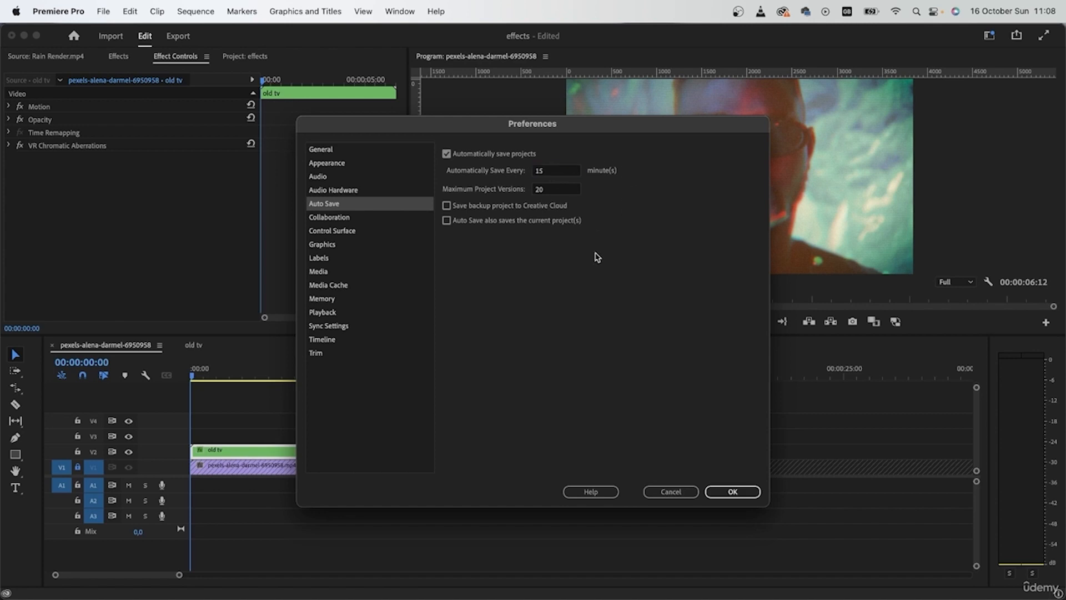
{"action": "left_click", "coordinate": [562, 190]}
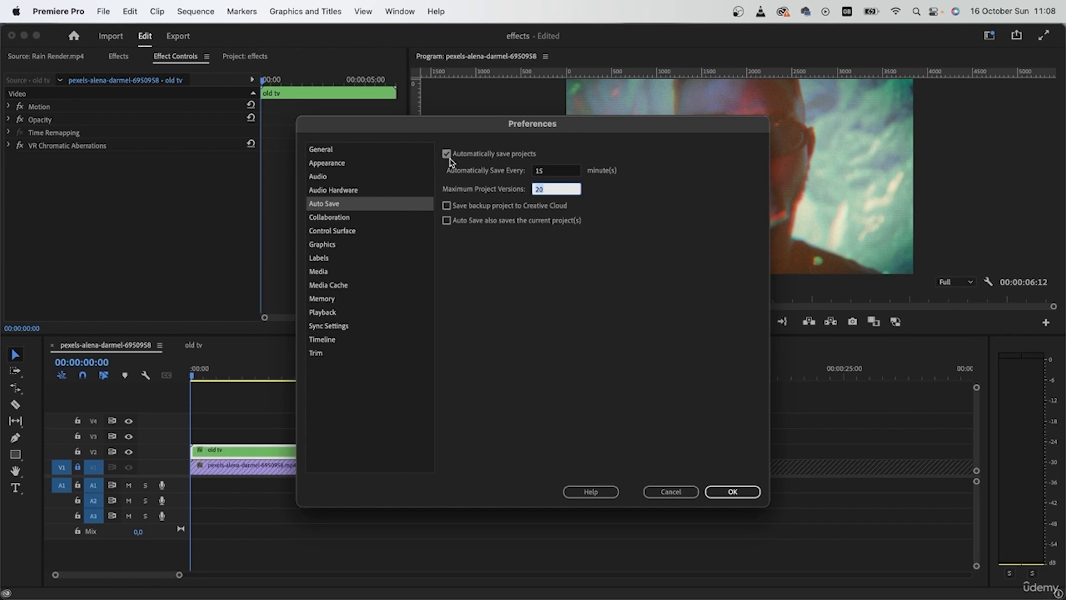
{"action": "left_click", "coordinate": [750, 492]}
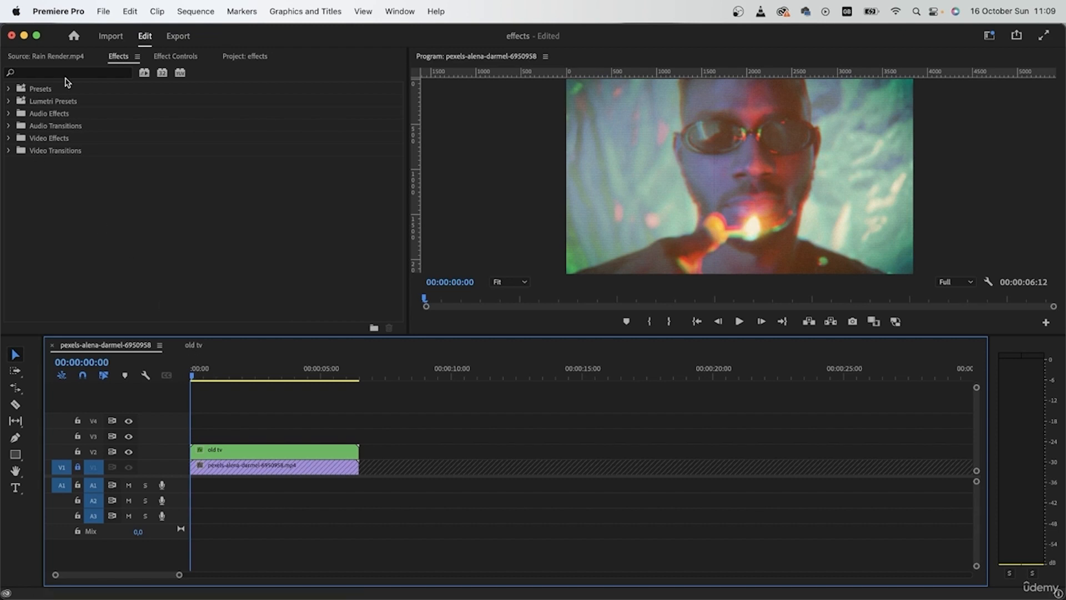
- Place the black noise clip from the project on V3 above the old tv clip, spanning the same length
{"action": "left_click", "coordinate": [245, 56]}
{"action": "right_click", "coordinate": [236, 284]}
{"action": "left_click_drag", "start_coordinate": [155, 219], "coordinate": [359, 434]}
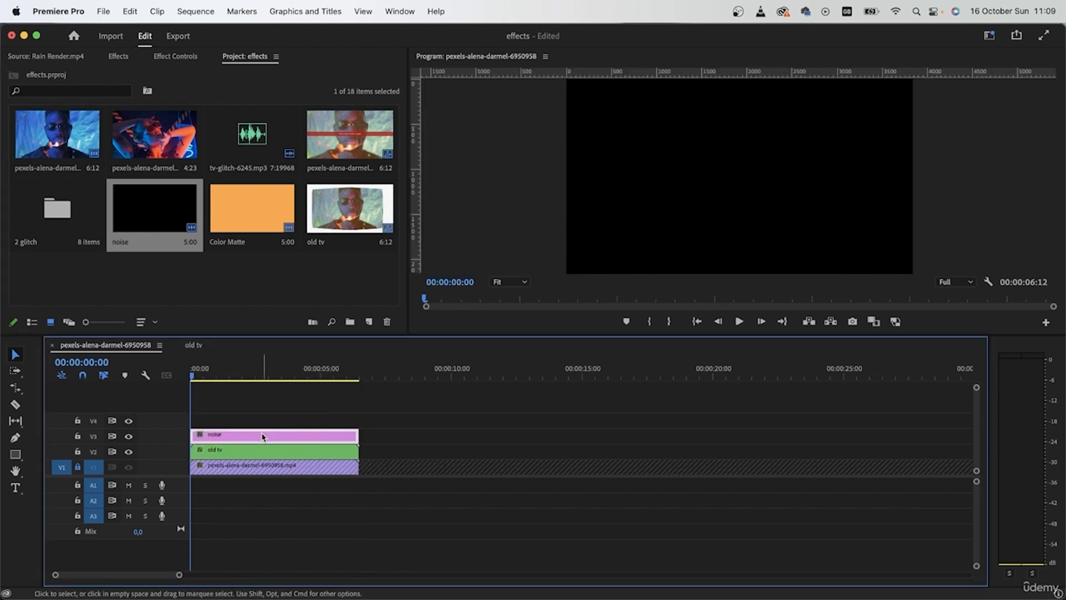
- Find the VR Fractal Noise effect and apply it to the noise clip on V3
{"action": "left_click", "coordinate": [190, 60]}
{"action": "left_click", "coordinate": [128, 57]}
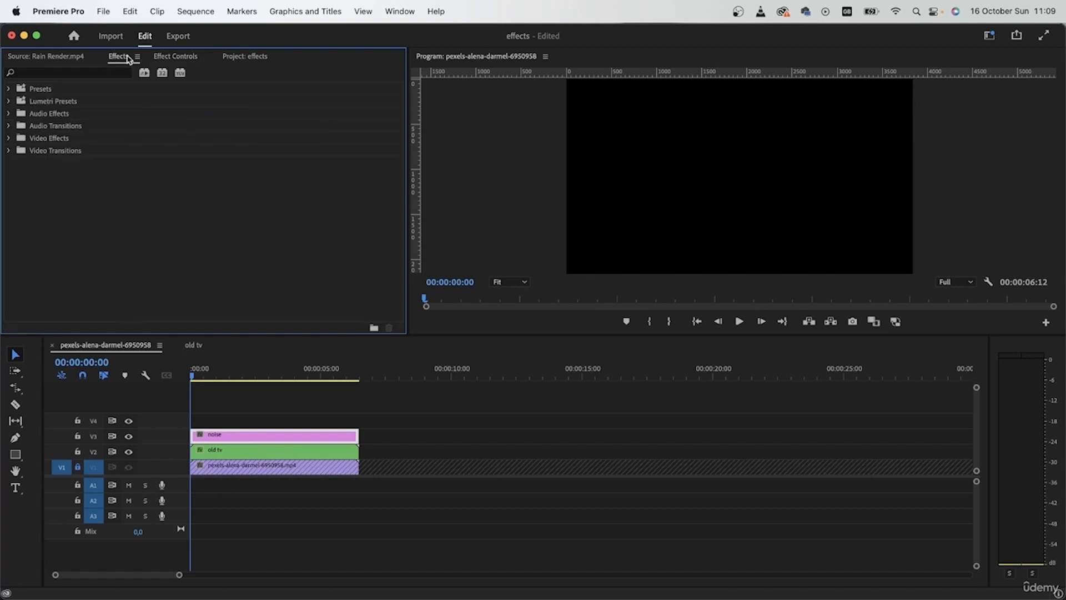
{"action": "left_click", "coordinate": [95, 74]}
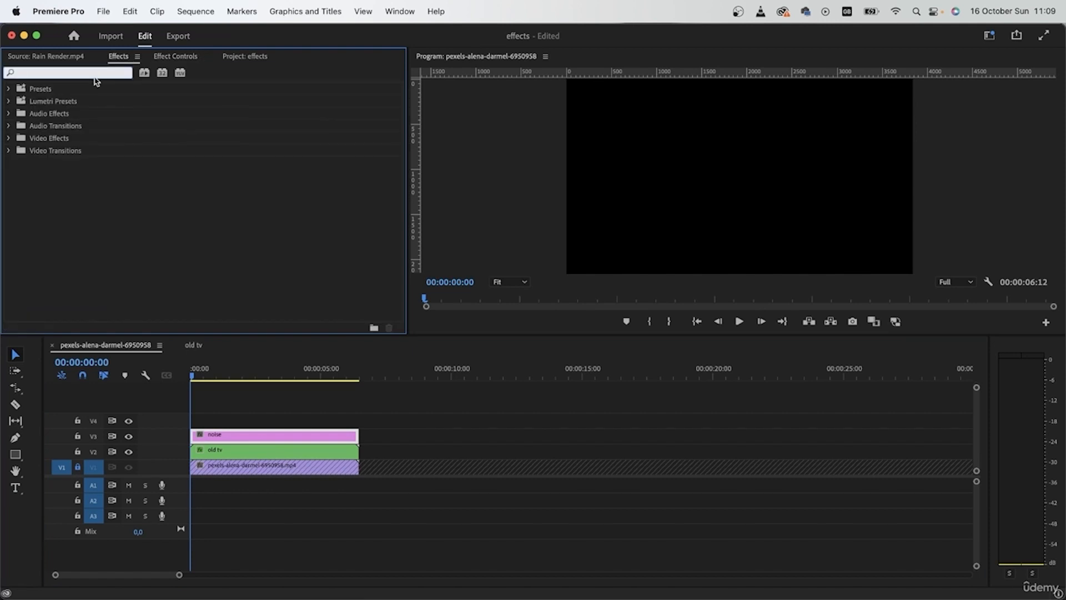
{"action": "type", "text": "fract"}
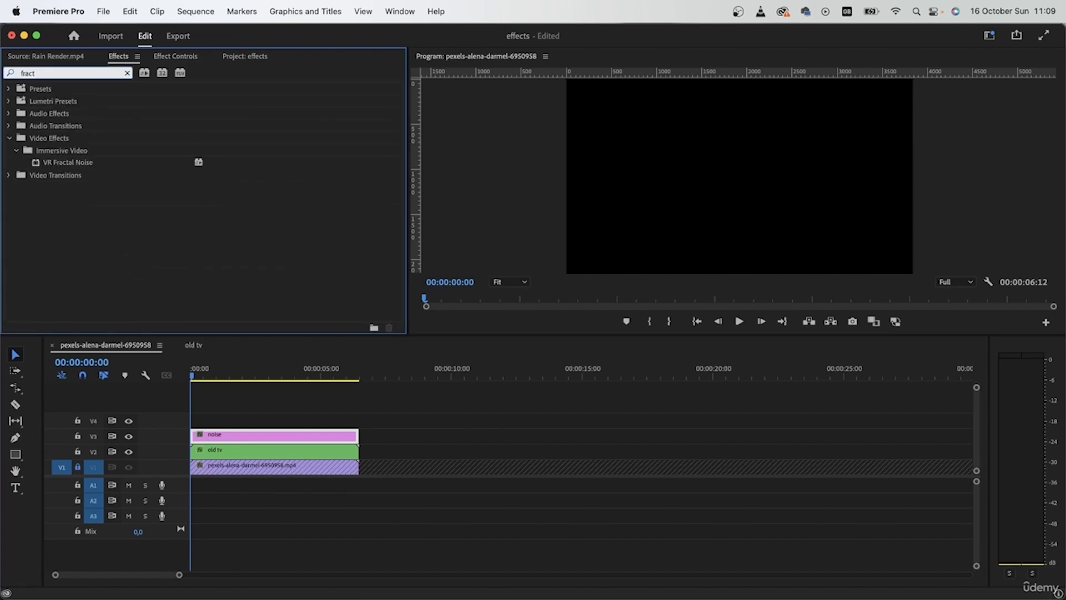
{"action": "left_click_drag", "start_coordinate": [92, 162], "coordinate": [287, 441]}
- Move the playhead to 00:00:01:11, close the old tv sequence and hide the output of track V2
{"action": "left_click", "coordinate": [227, 370]}
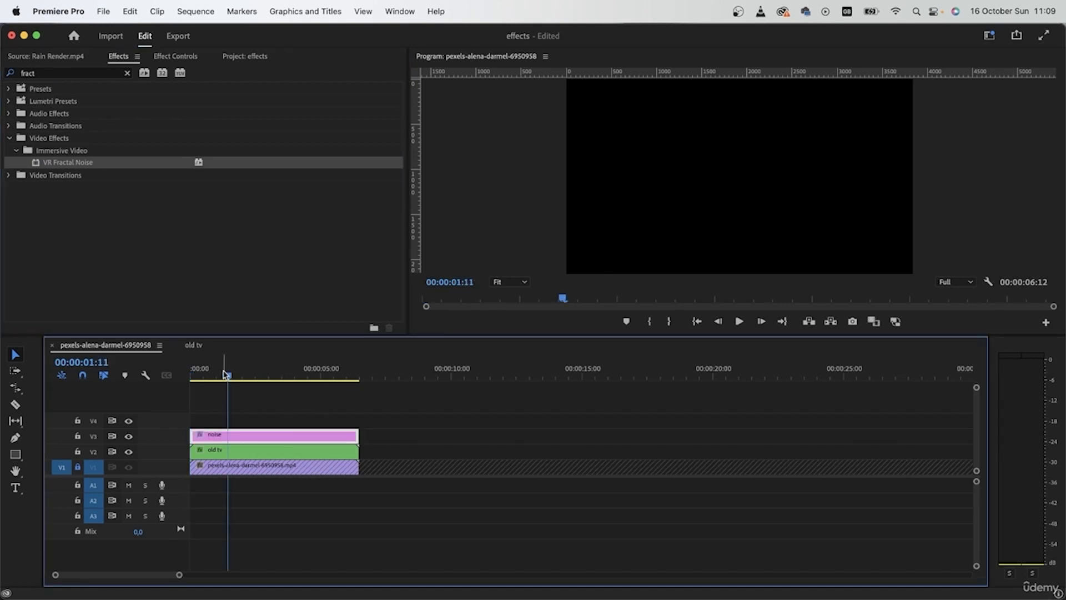
{"action": "left_click", "coordinate": [176, 345]}
{"action": "left_click", "coordinate": [130, 453]}
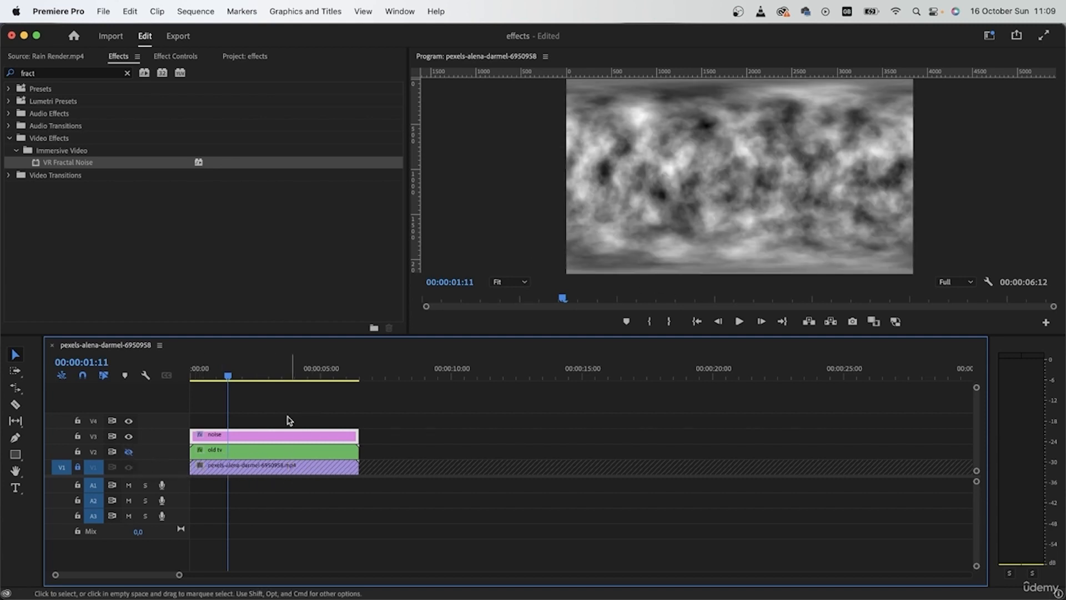
- Set the noise clip's VR Fractal Noise contrast to 400, brightness to -100, complexity to 10 and evolution to 243°
{"action": "left_click", "coordinate": [175, 56]}
{"action": "left_click", "coordinate": [166, 189]}
{"action": "left_click", "coordinate": [183, 212]}
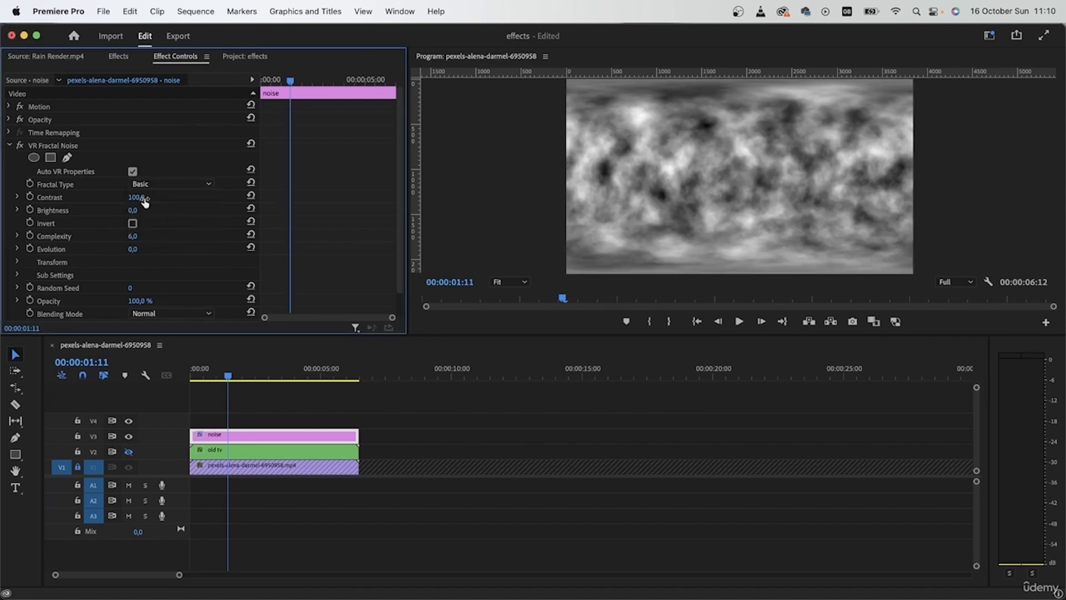
{"action": "left_click_drag", "start_coordinate": [143, 202], "coordinate": [310, 202]}
{"action": "left_click_drag", "start_coordinate": [134, 211], "coordinate": [78, 211]}
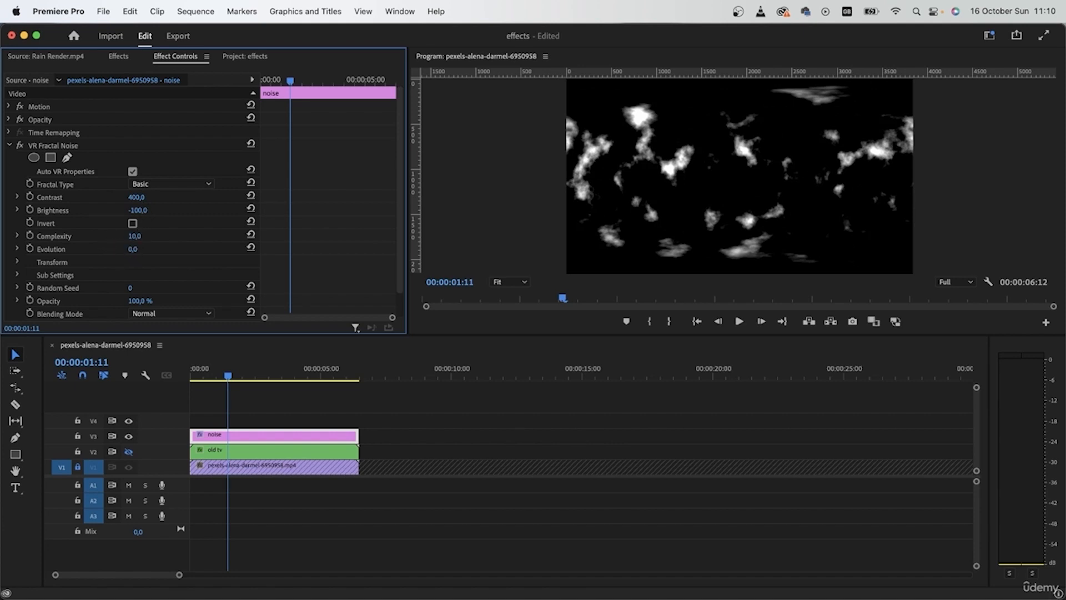
{"action": "mouse_move", "coordinate": [133, 249]}
{"action": "left_mouse_down"}
{"action": "mouse_move", "coordinate": [167, 249]}
{"action": "mouse_move", "coordinate": [142, 249]}
{"action": "left_mouse_up"}
- Set the fractal noise transform to scale 1 with an X-axis tilt of 175°
{"action": "scroll", "coordinate": [167, 238], "scroll_direction": "down", "scroll_amount": 1}
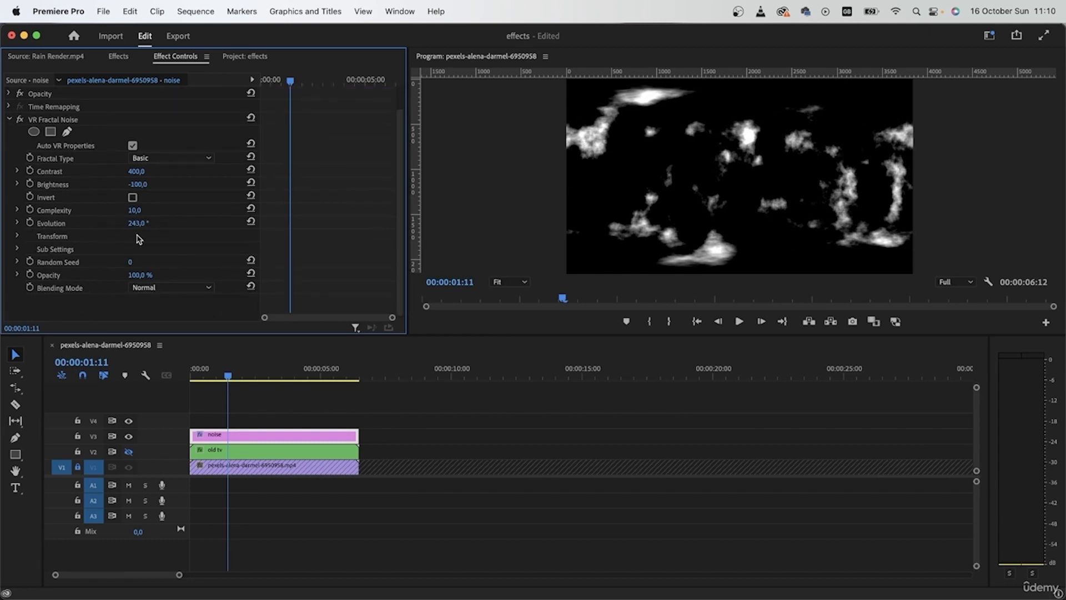
{"action": "left_click", "coordinate": [18, 236]}
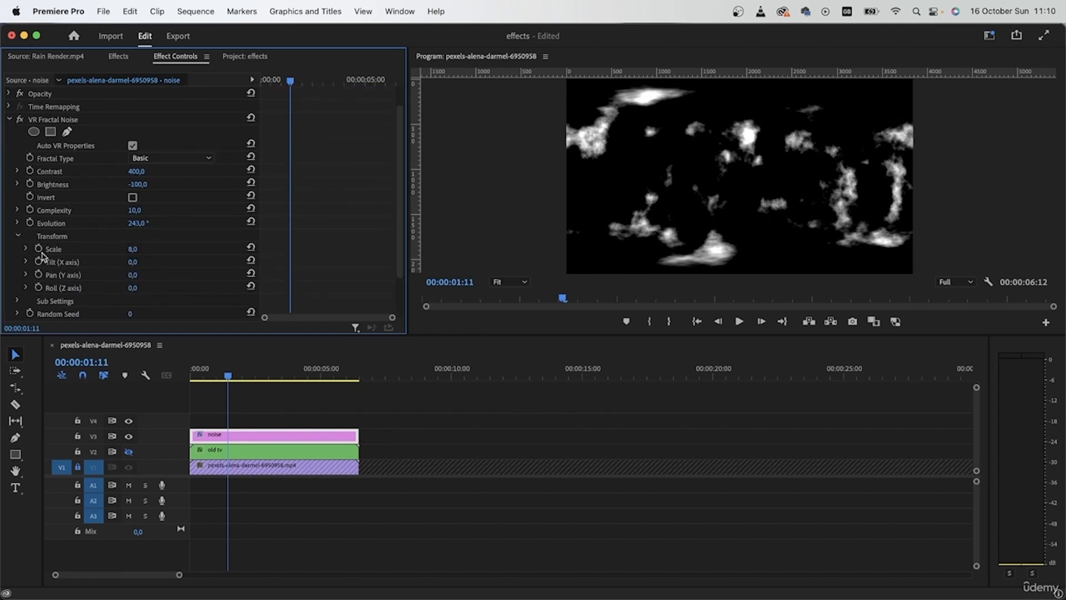
{"action": "left_click_drag", "start_coordinate": [133, 250], "coordinate": [138, 249]}
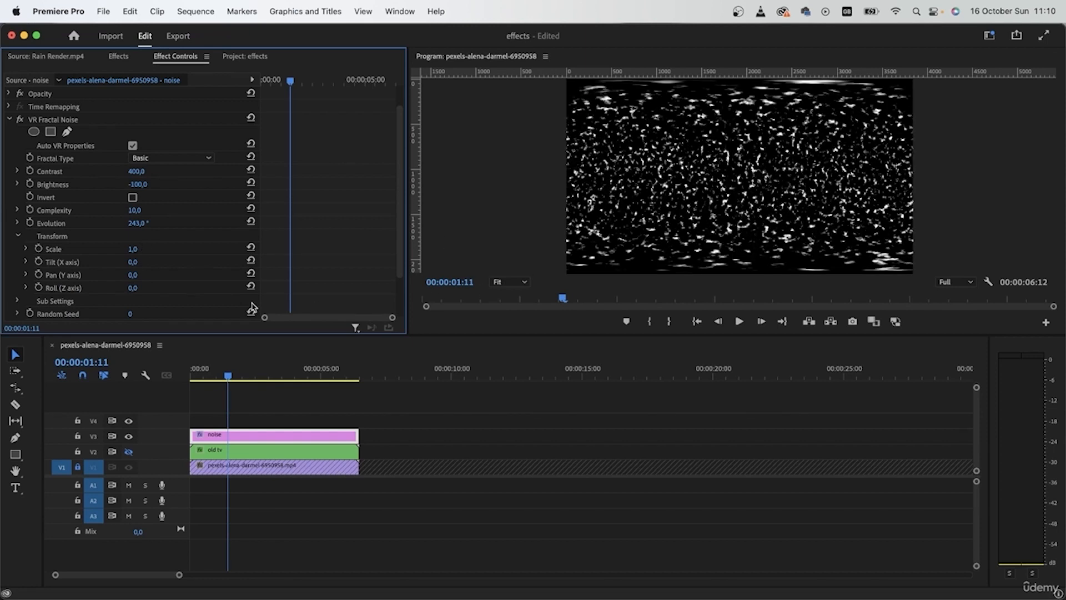
{"action": "left_click_drag", "start_coordinate": [133, 262], "coordinate": [226, 263]}
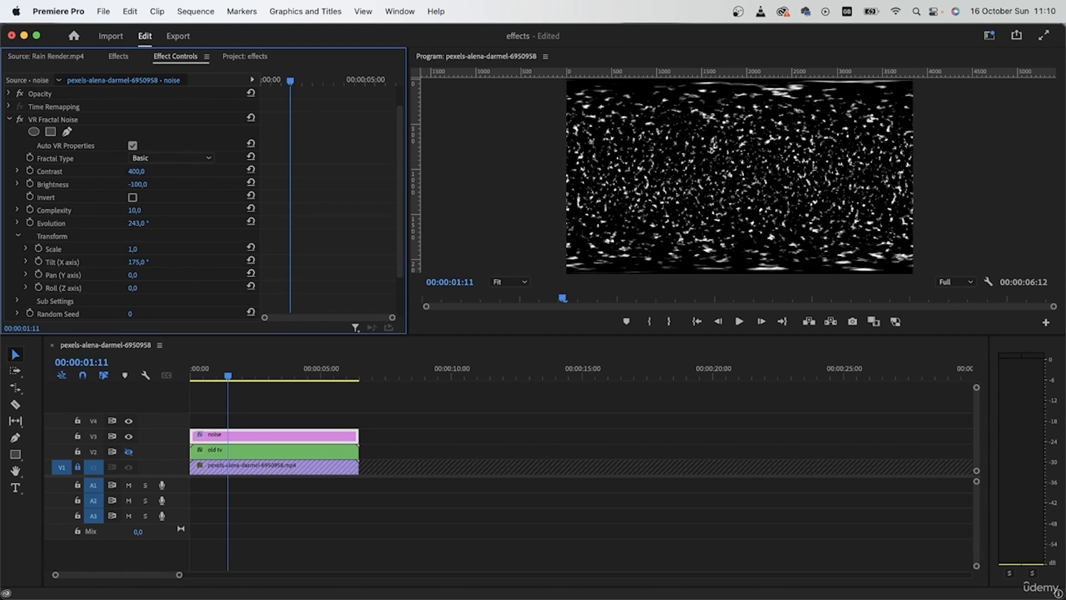
- Set the fractal noise sub settings to a sub influence of 90 and a sub scaling of 49
{"action": "scroll", "coordinate": [146, 275], "scroll_direction": "down", "scroll_amount": 3}
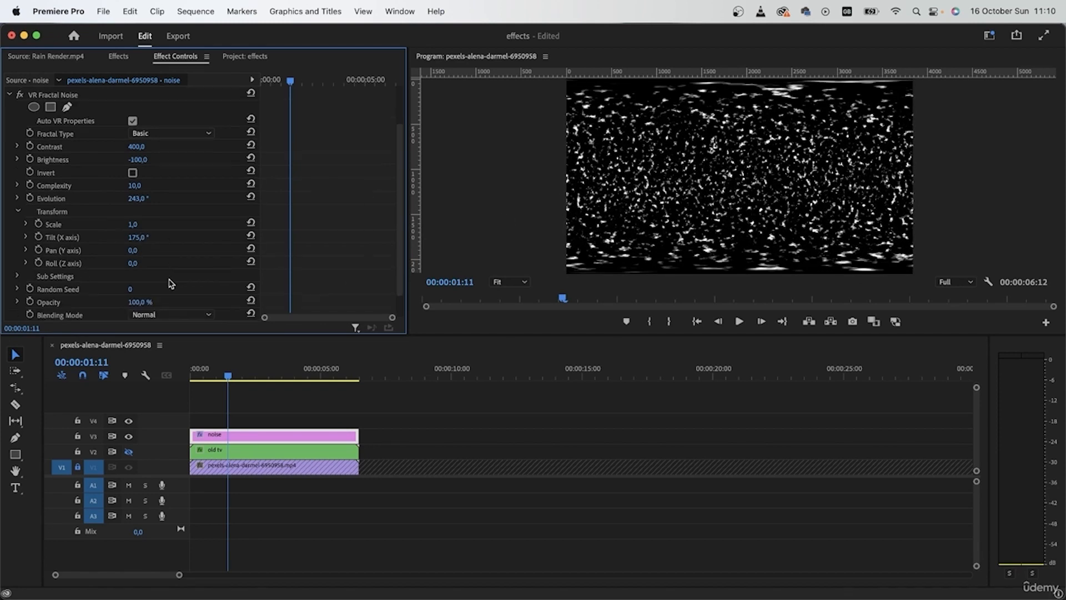
{"action": "left_click", "coordinate": [18, 254]}
{"action": "scroll", "coordinate": [199, 249], "scroll_direction": "down", "scroll_amount": 3}
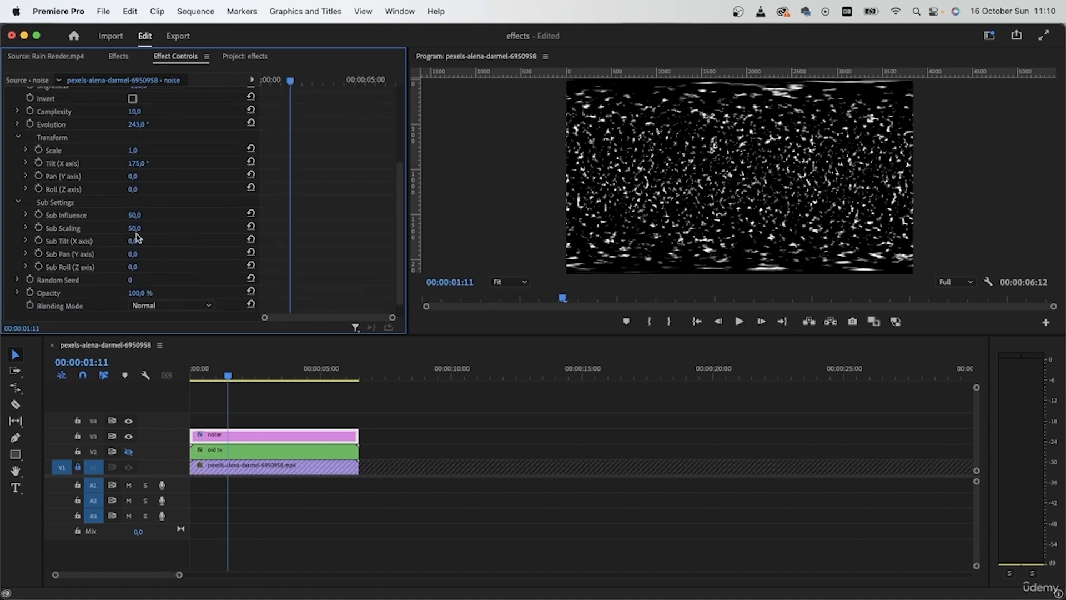
{"action": "left_click_drag", "start_coordinate": [136, 233], "coordinate": [114, 233]}
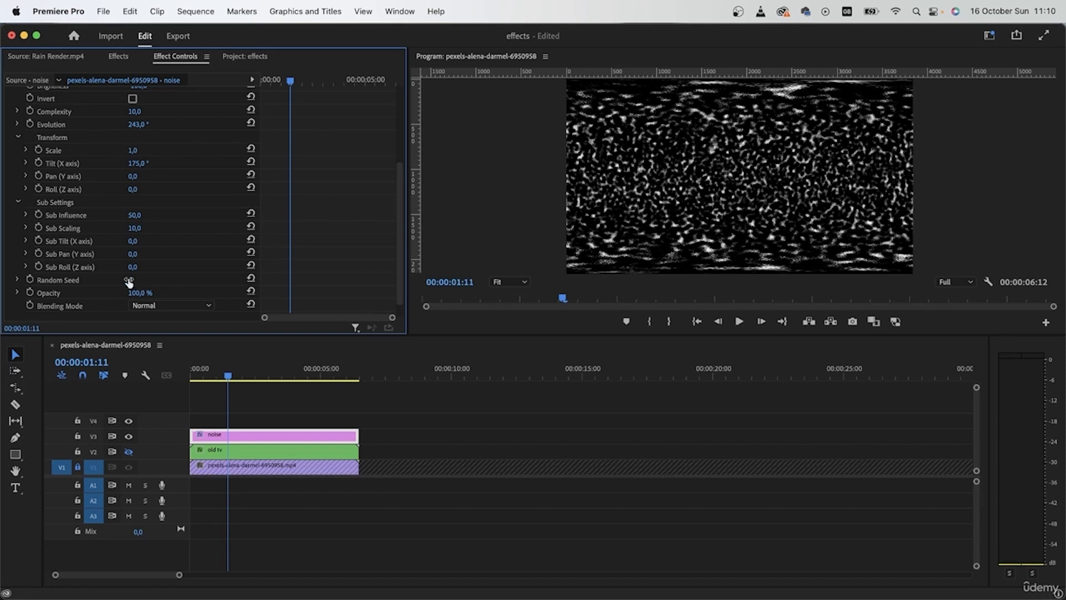
{"action": "left_click_drag", "start_coordinate": [132, 232], "coordinate": [157, 215]}
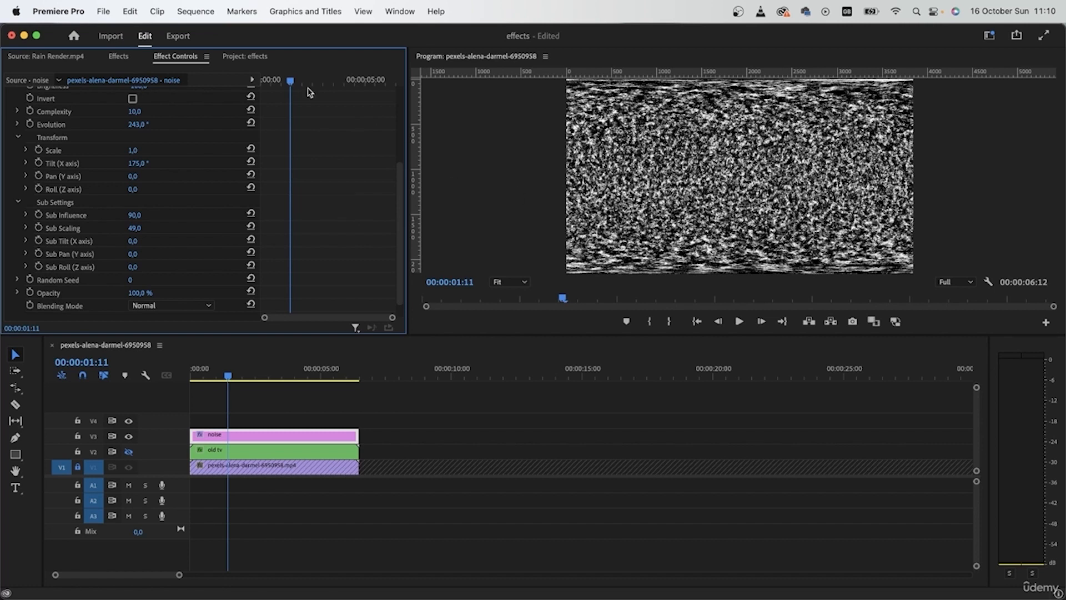
- Compare the fractal noise inverted and not inverted, leave it not inverted, and set the effect's blending mode to Overlay
{"action": "left_click", "coordinate": [132, 99]}
{"action": "left_click", "coordinate": [132, 99]}
{"action": "left_click", "coordinate": [133, 98]}
{"action": "left_click", "coordinate": [132, 98]}
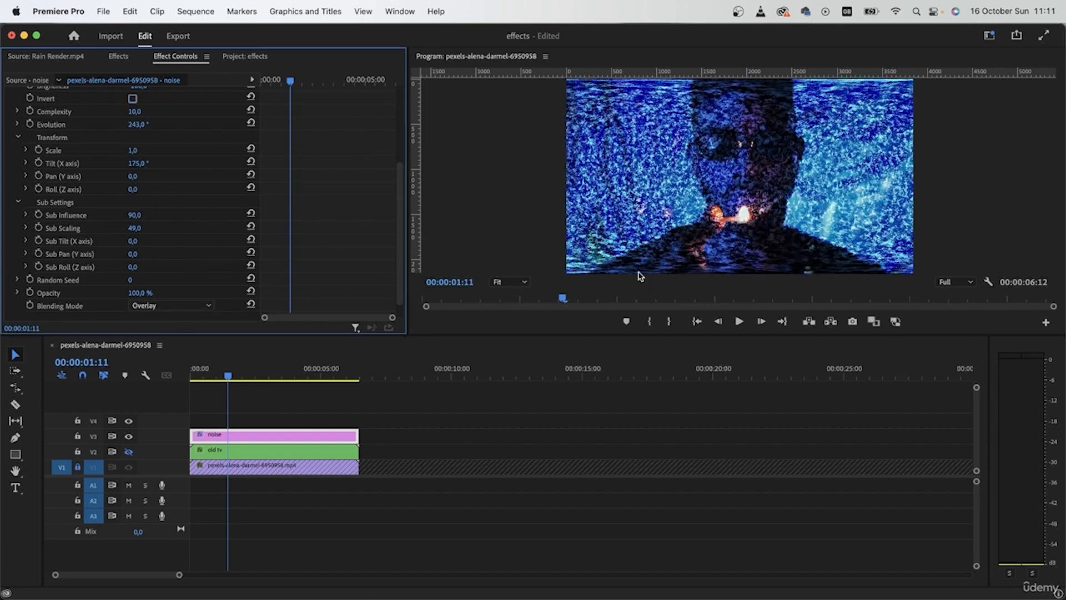
- Return the playhead to 00:00:00:00, set the fractal noise evolution to 0° and start keyframing it there
{"action": "left_click", "coordinate": [208, 381]}
{"action": "left_click_drag", "start_coordinate": [209, 381], "coordinate": [149, 405]}
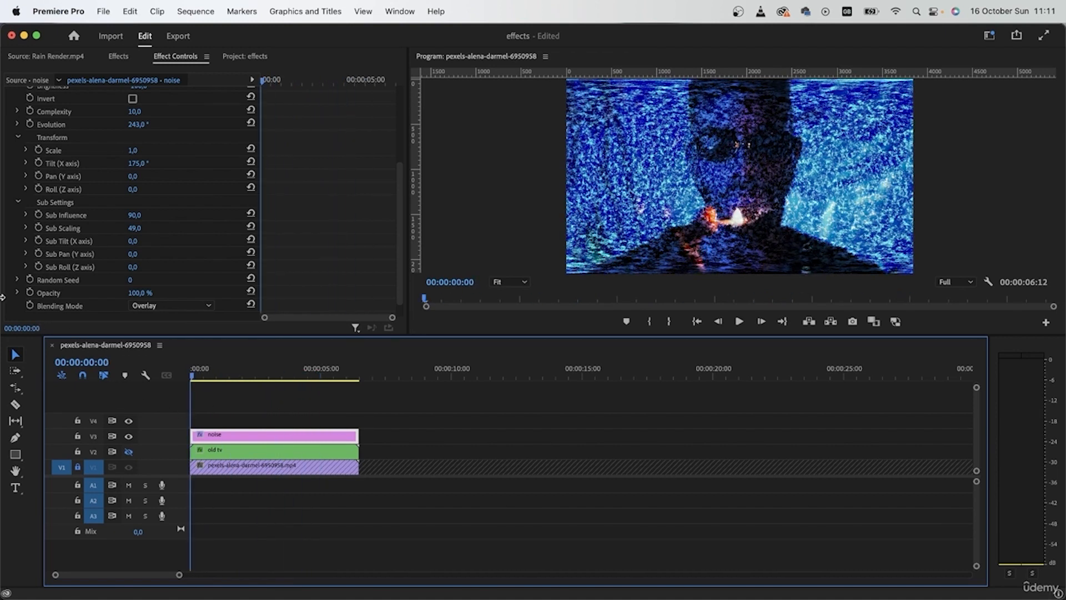
{"action": "left_click", "coordinate": [18, 202]}
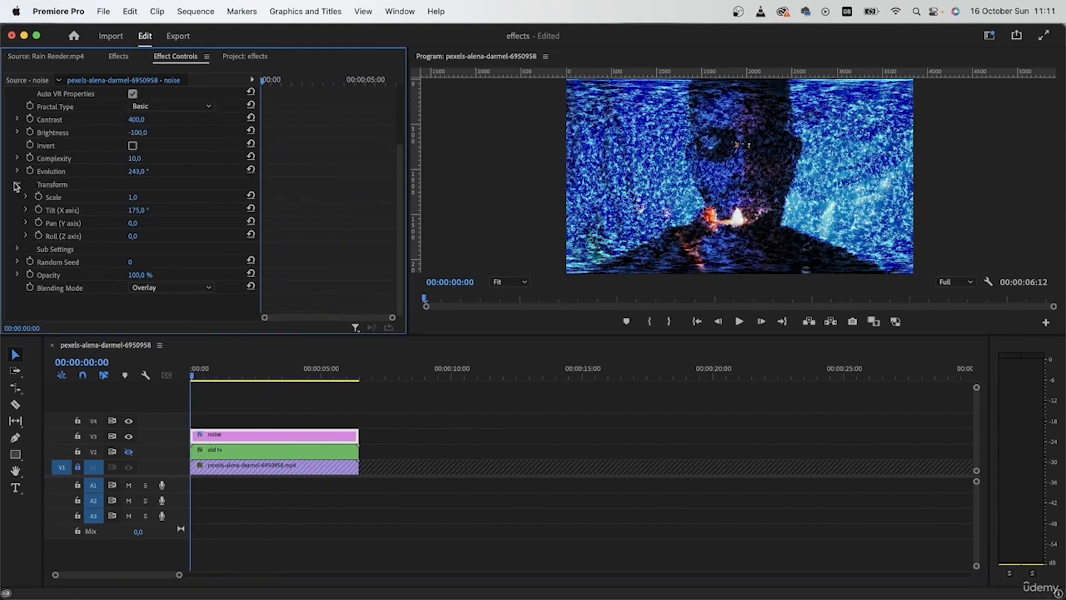
{"action": "left_click", "coordinate": [16, 185]}
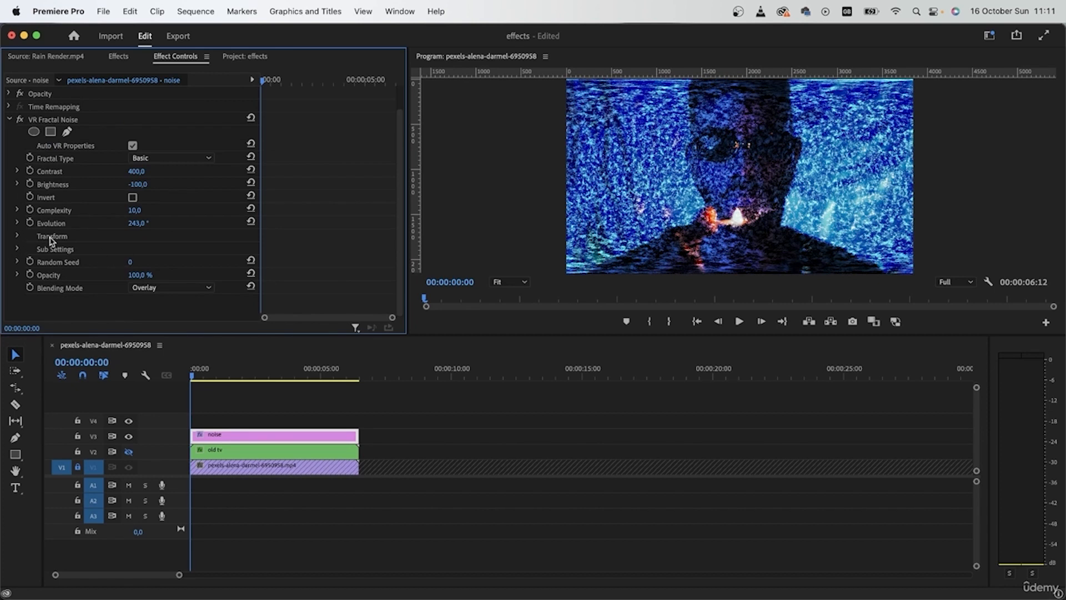
{"action": "left_click", "coordinate": [137, 224]}
{"action": "type", "text": "0"}
{"action": "key", "text": "Return"}
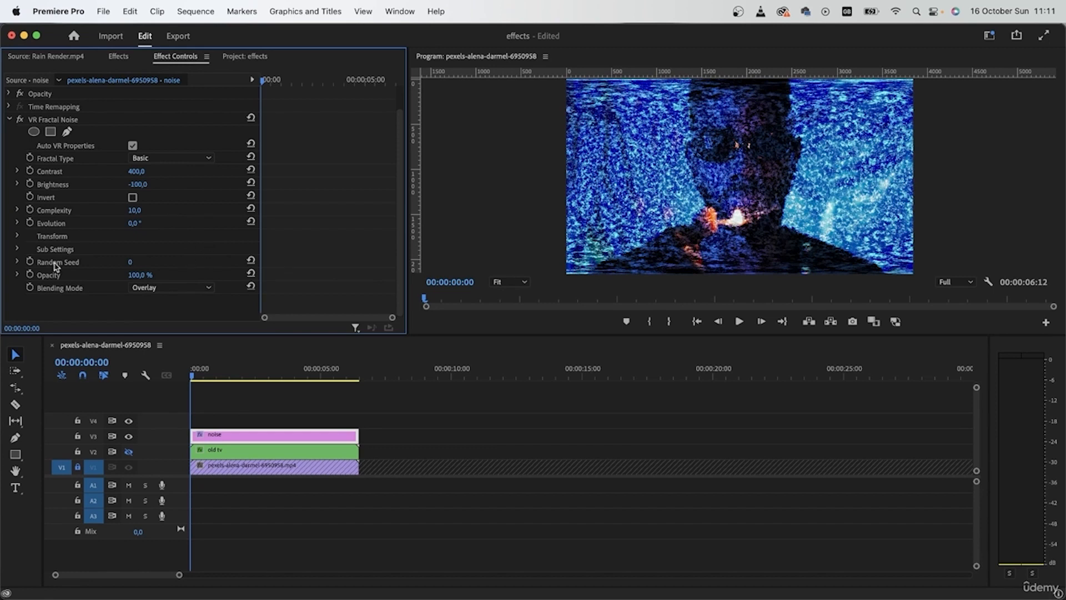
{"action": "left_click", "coordinate": [116, 223]}
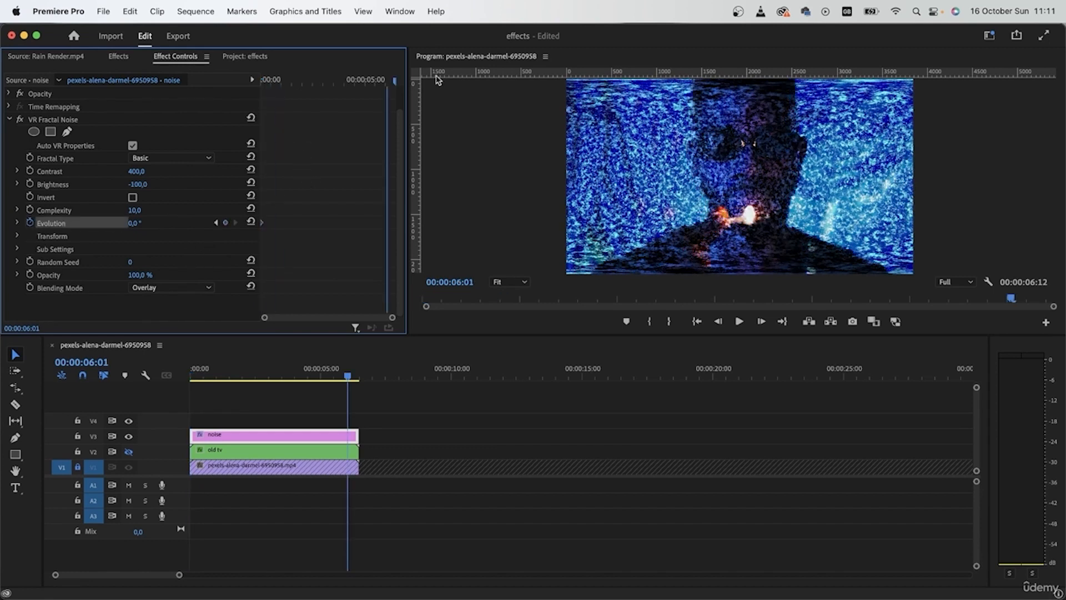
- Add an evolution keyframe of 5x0° at the end of the noise clip, 00:00:06:12
{"action": "key", "text": "End"}
{"action": "left_click", "coordinate": [136, 223]}
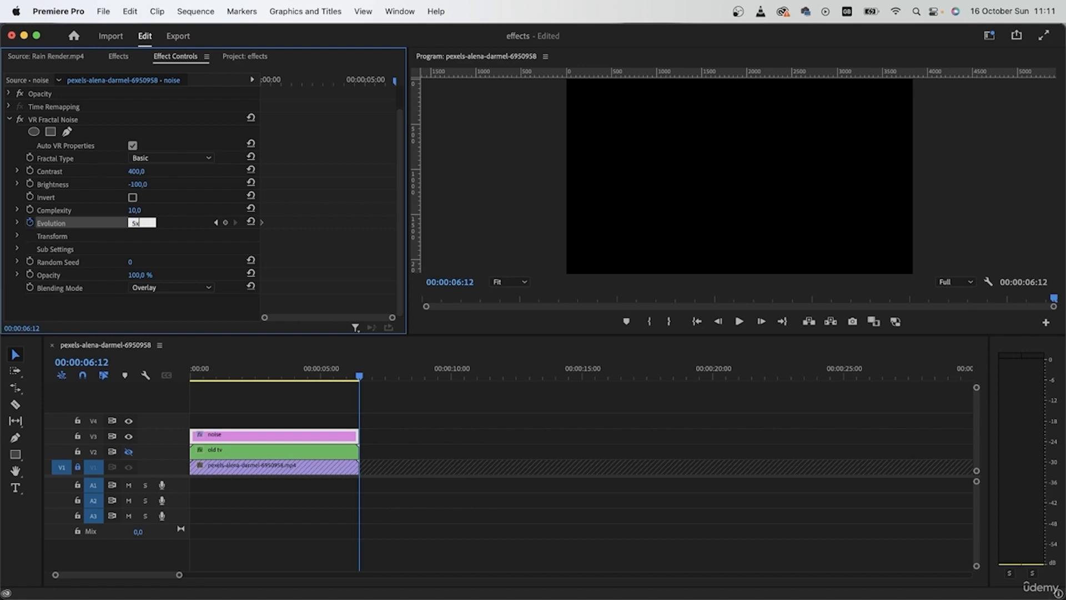
{"action": "key", "text": "Return"}
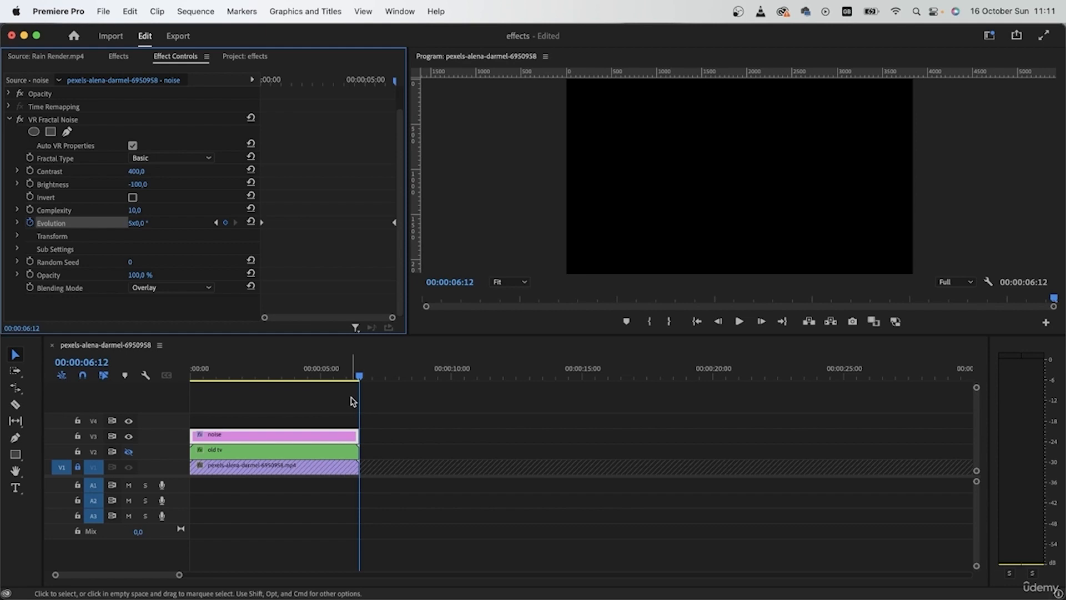
- Keyframe the fractal noise random seed from 0 at the start to a higher value at 00:00:06:12, and play the result
{"action": "left_click_drag", "start_coordinate": [358, 376], "coordinate": [159, 409]}
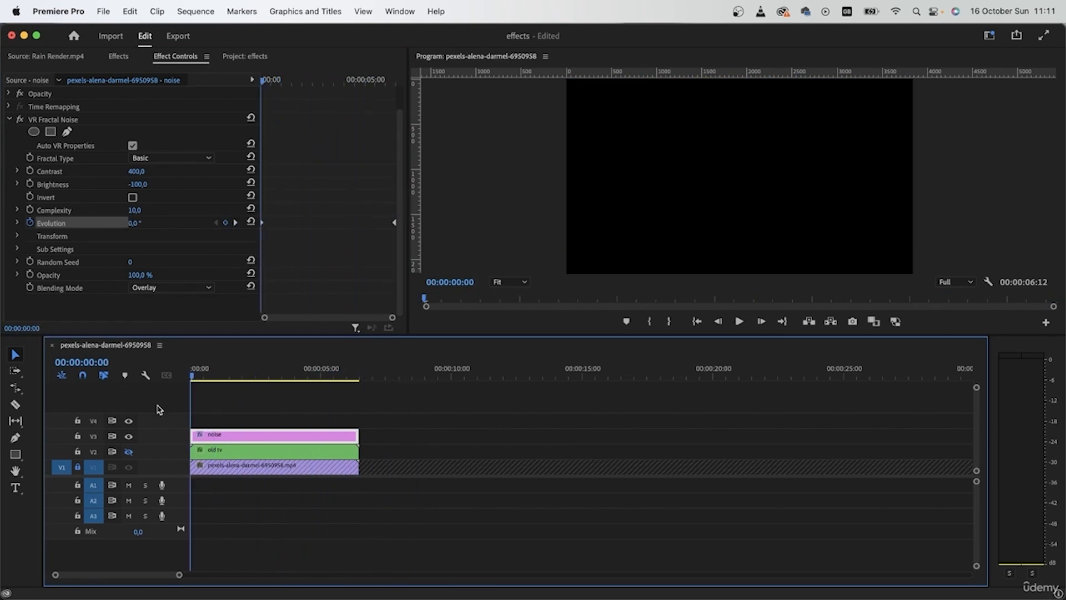
{"action": "mouse_move", "coordinate": [192, 378]}
{"action": "left_mouse_down"}
{"action": "mouse_move", "coordinate": [281, 394]}
{"action": "mouse_move", "coordinate": [183, 388]}
{"action": "left_mouse_up"}
{"action": "left_click", "coordinate": [30, 263]}
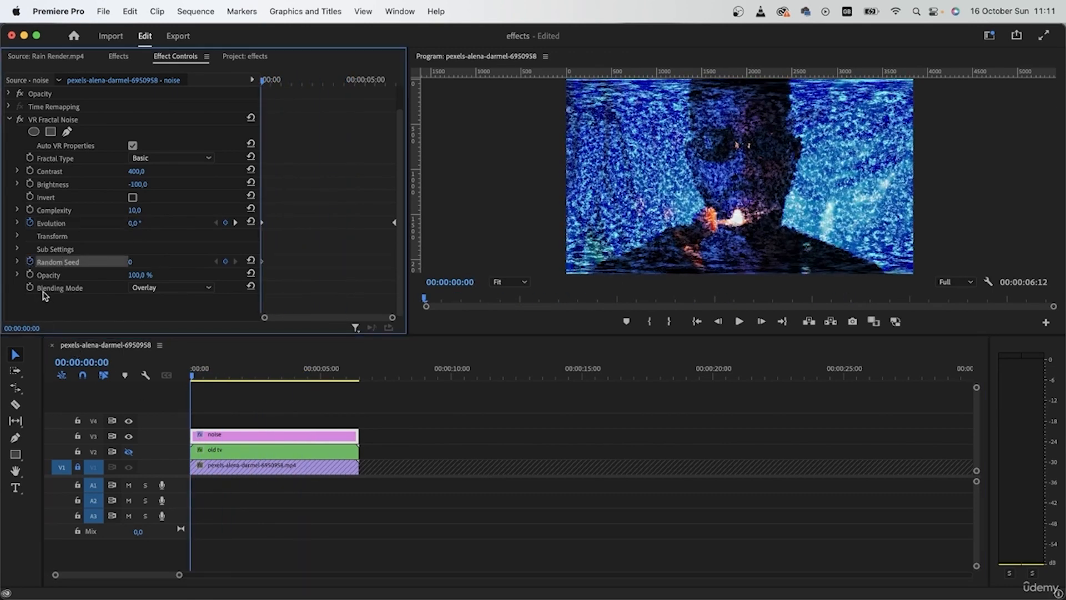
{"action": "left_click_drag", "start_coordinate": [271, 84], "coordinate": [395, 82]}
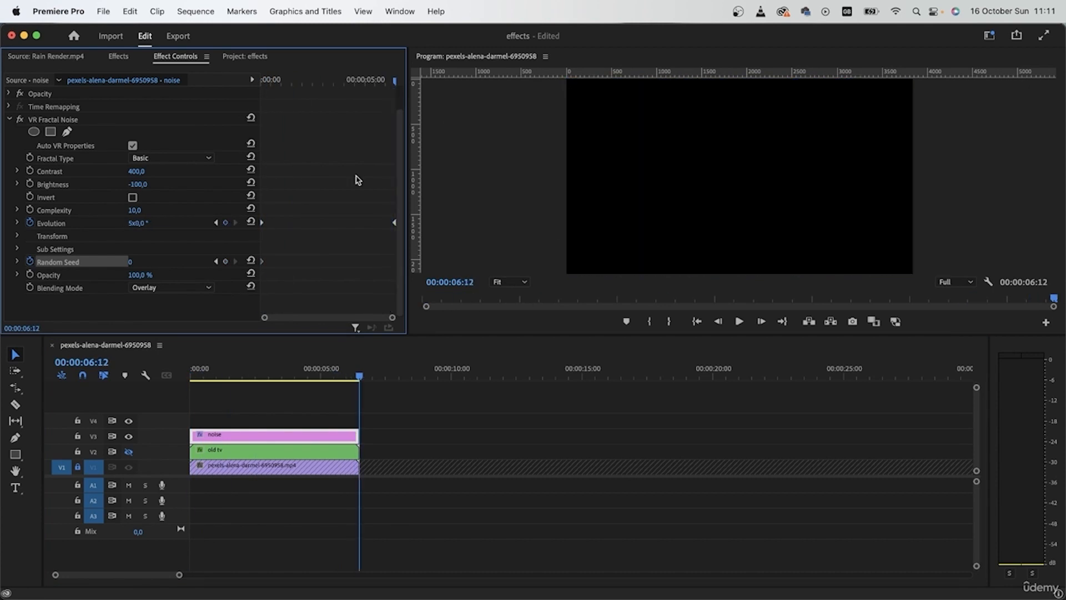
{"action": "left_click_drag", "start_coordinate": [367, 377], "coordinate": [97, 390]}
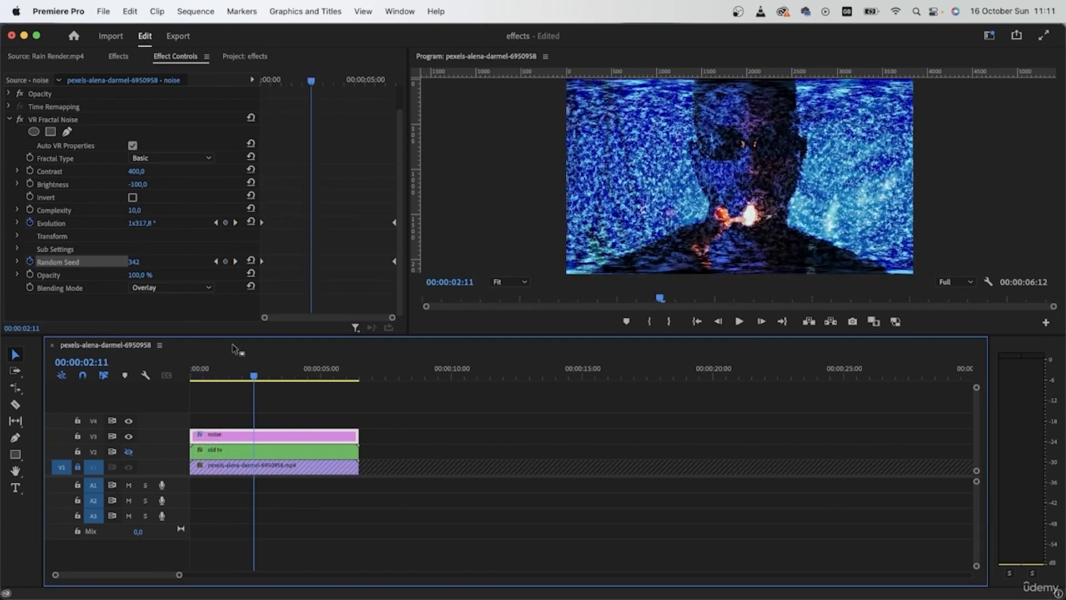
{"action": "key", "text": "space"}
- Set the fractal noise brightness to -66, tilt to 245°, pan to 67°, roll to 135° and sub scaling to 43
{"action": "left_click", "coordinate": [17, 250]}
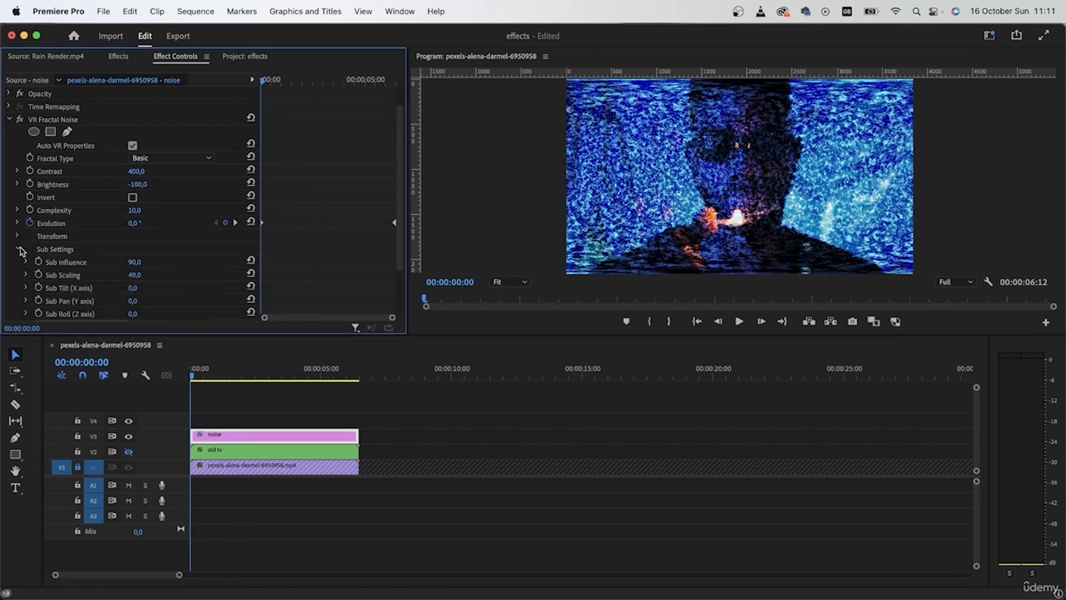
{"action": "scroll", "coordinate": [216, 283], "scroll_direction": "down", "scroll_amount": 3}
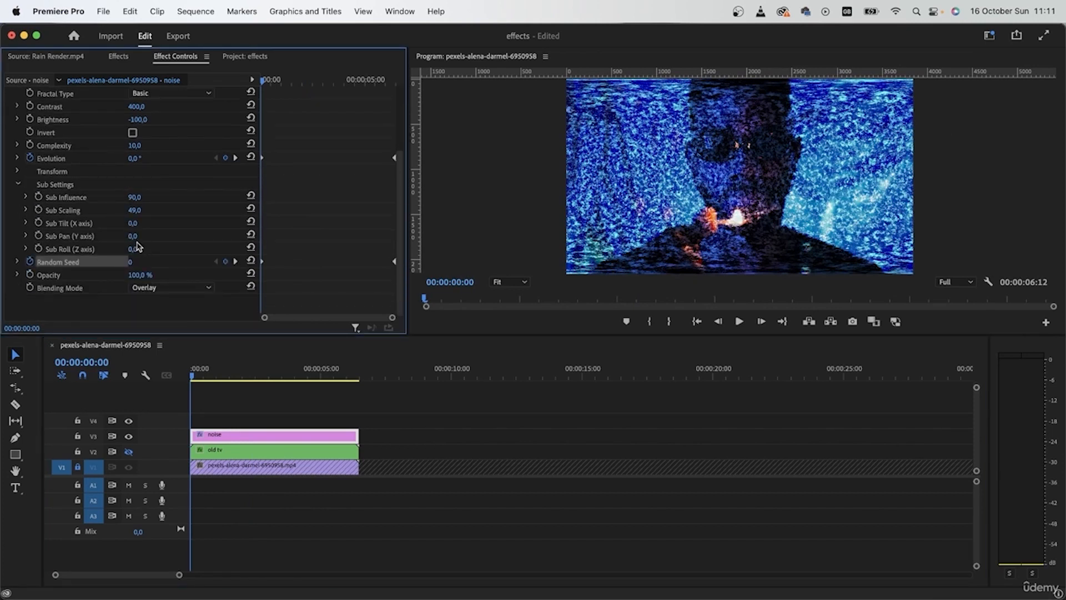
{"action": "left_click_drag", "start_coordinate": [134, 215], "coordinate": [107, 215]}
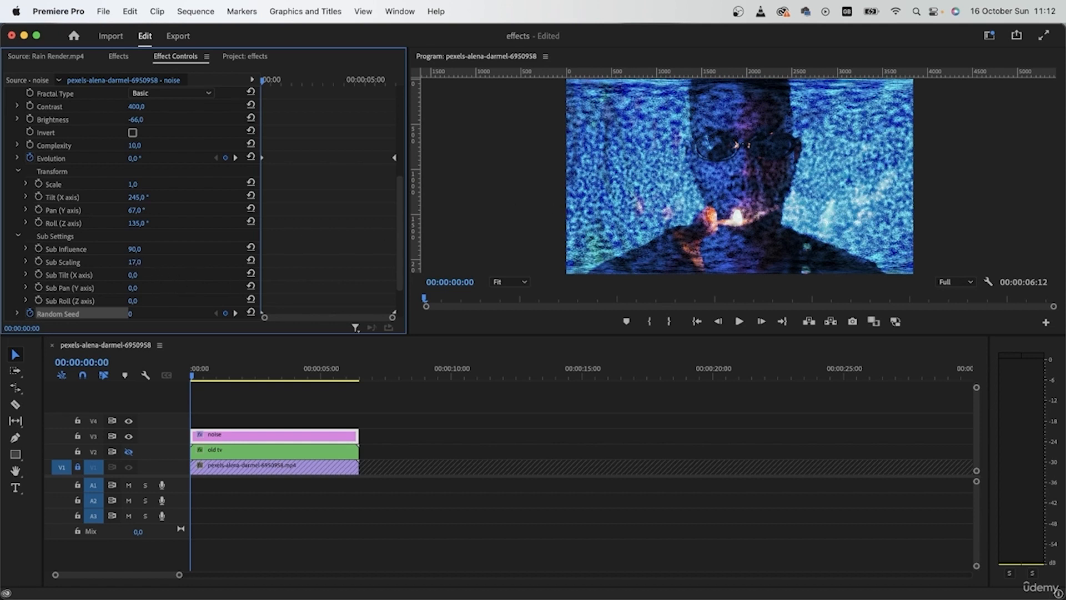
{"action": "left_click_drag", "start_coordinate": [135, 262], "coordinate": [727, 156]}
{"action": "scroll", "coordinate": [284, 269], "scroll_direction": "down", "scroll_amount": 3}
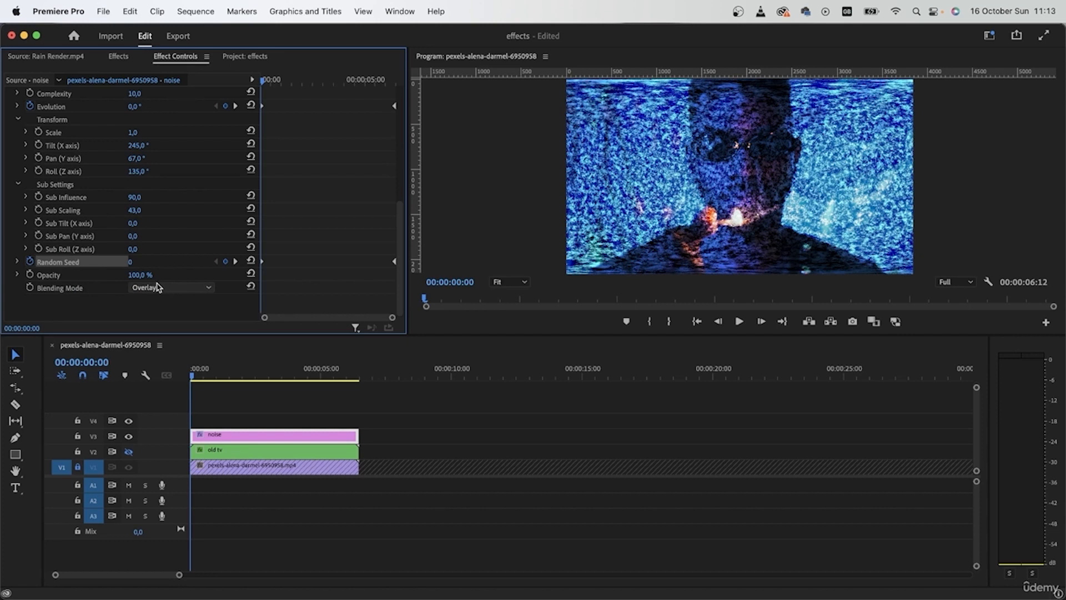
- Try reduced fractal noise opacities of 32, 48 and 46%, and restore the opacity to 100%
{"action": "left_click", "coordinate": [139, 275]}
{"action": "type", "text": "32"}
{"action": "key", "text": "Return"}
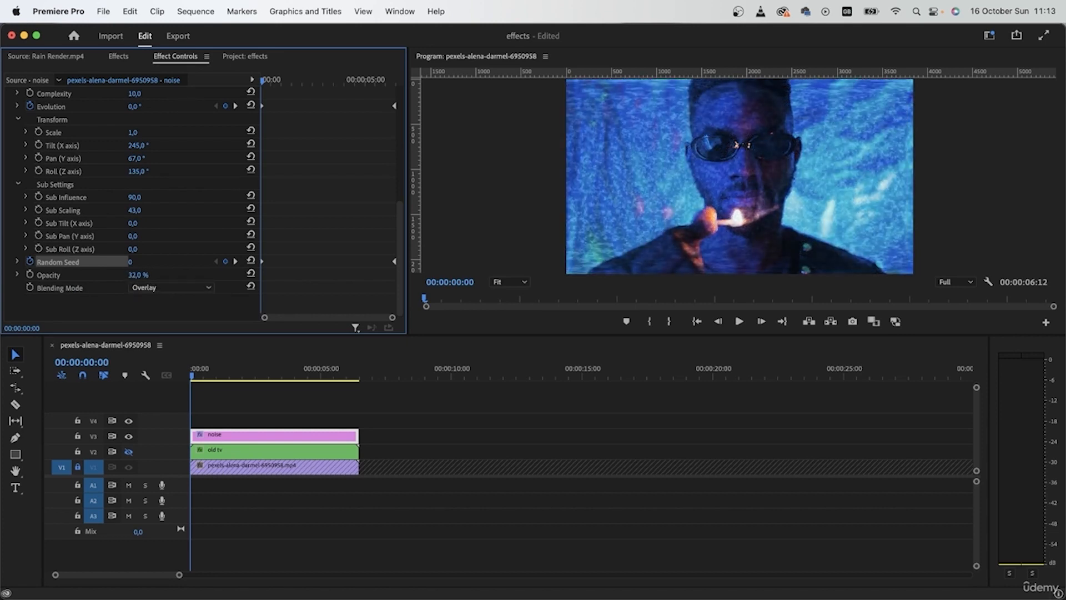
{"action": "left_click_drag", "start_coordinate": [138, 274], "coordinate": [148, 275]}
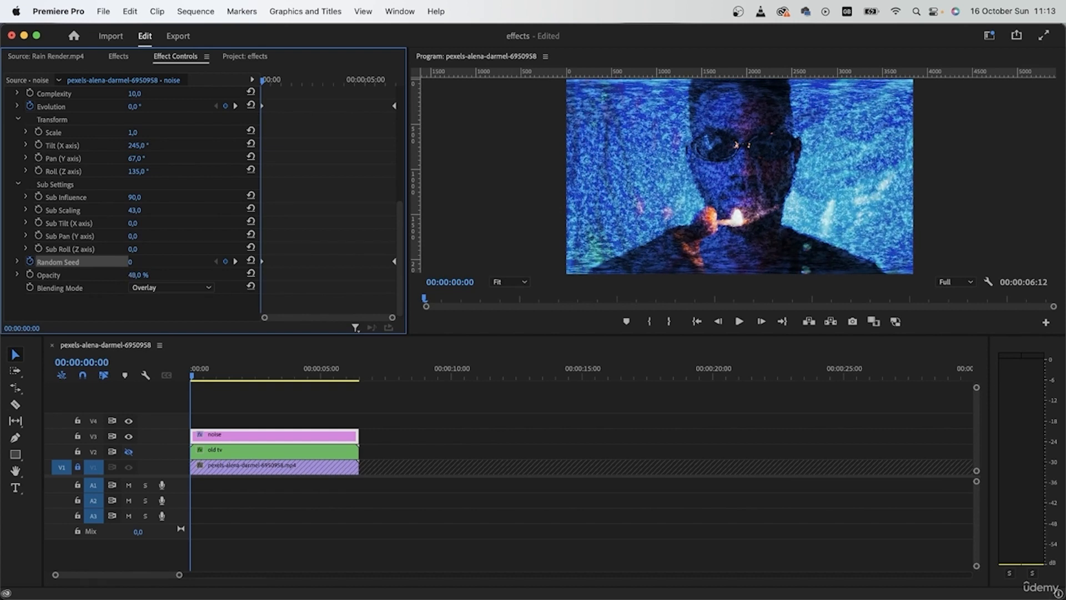
{"action": "left_click", "coordinate": [171, 288]}
{"action": "left_click", "coordinate": [172, 279]}
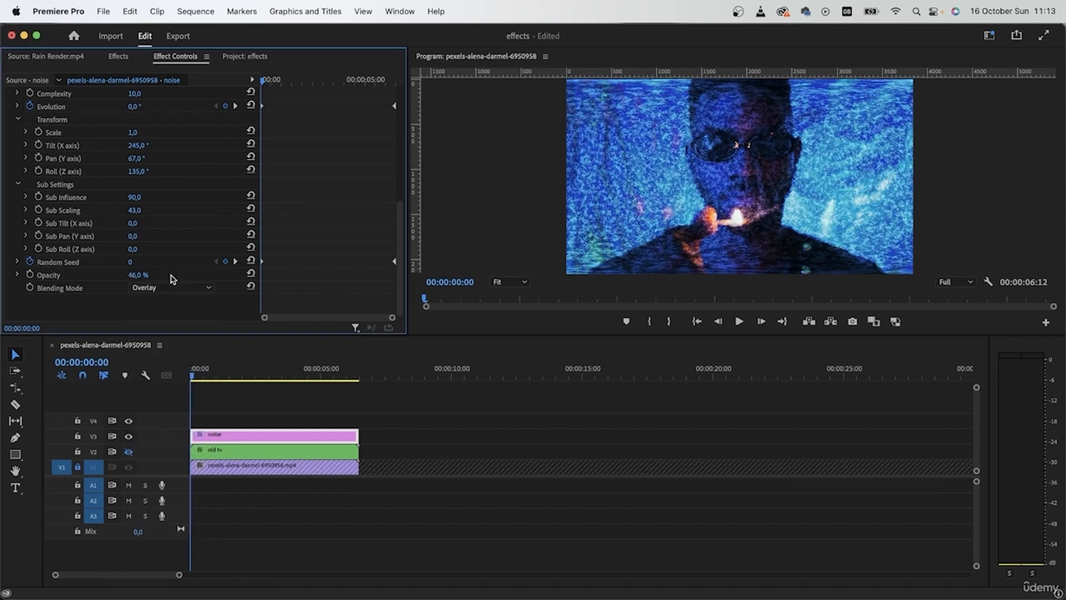
{"action": "left_click_drag", "start_coordinate": [139, 275], "coordinate": [167, 274]}
- Try the Screen blending mode on the fractal noise effect and switch it back to Overlay
{"action": "left_click", "coordinate": [148, 288]}
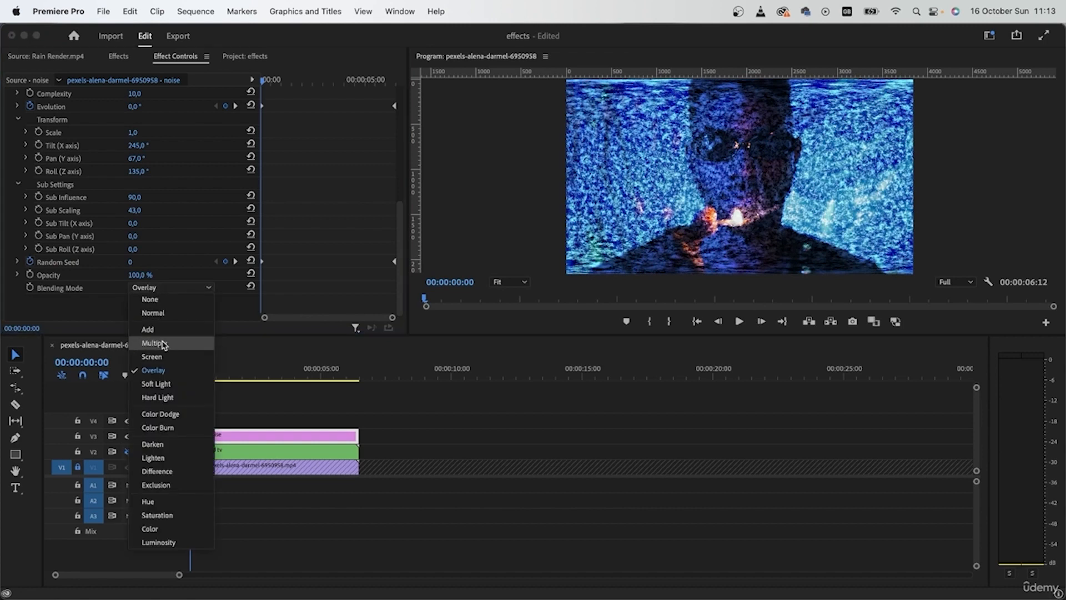
{"action": "left_click", "coordinate": [162, 358]}
{"action": "left_click", "coordinate": [178, 289]}
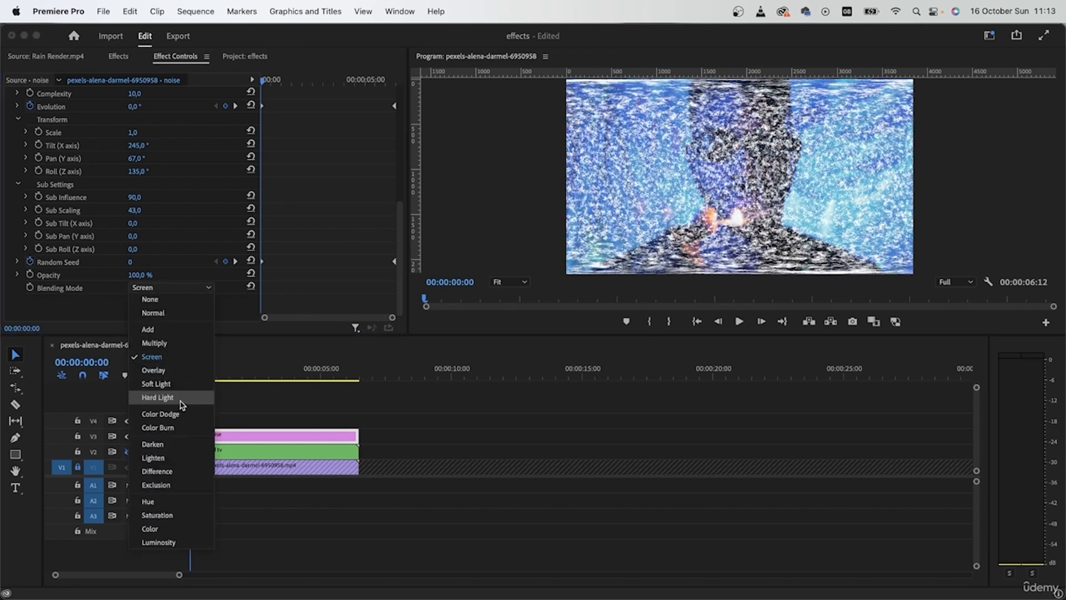
{"action": "left_click", "coordinate": [182, 370]}
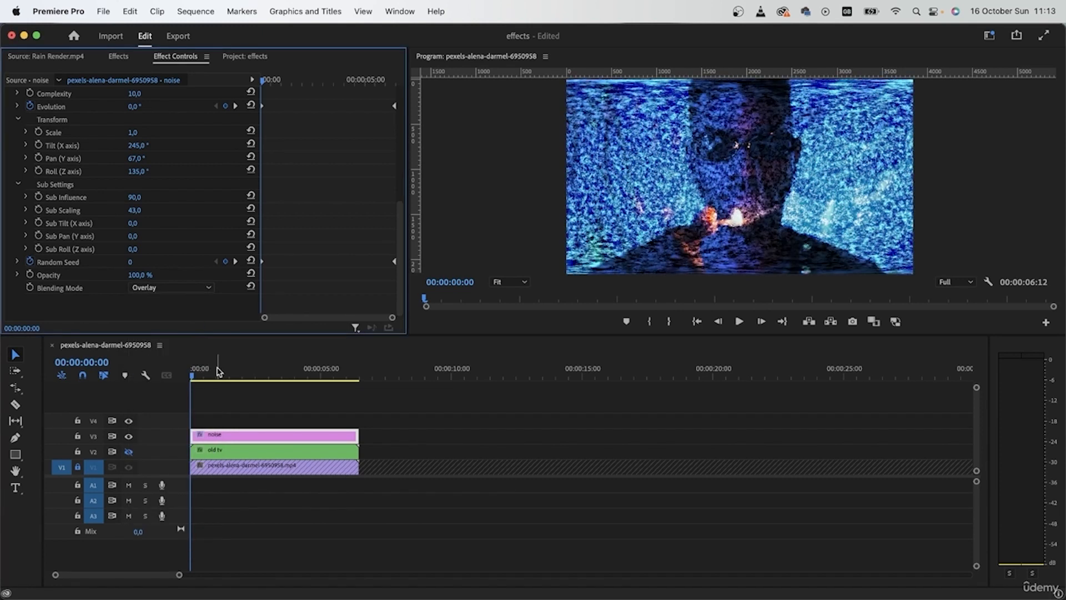
- Turn the output of track V2 back on to show the old tv clip beneath the noise
{"action": "left_click", "coordinate": [129, 451]}
{"action": "mouse_move", "coordinate": [221, 455]}
{"action": "left_mouse_down"}
{"action": "mouse_move", "coordinate": [231, 425]}
{"action": "mouse_move", "coordinate": [229, 452]}
{"action": "mouse_move", "coordinate": [236, 441]}
{"action": "left_mouse_up"}
{"action": "left_click", "coordinate": [127, 452]}
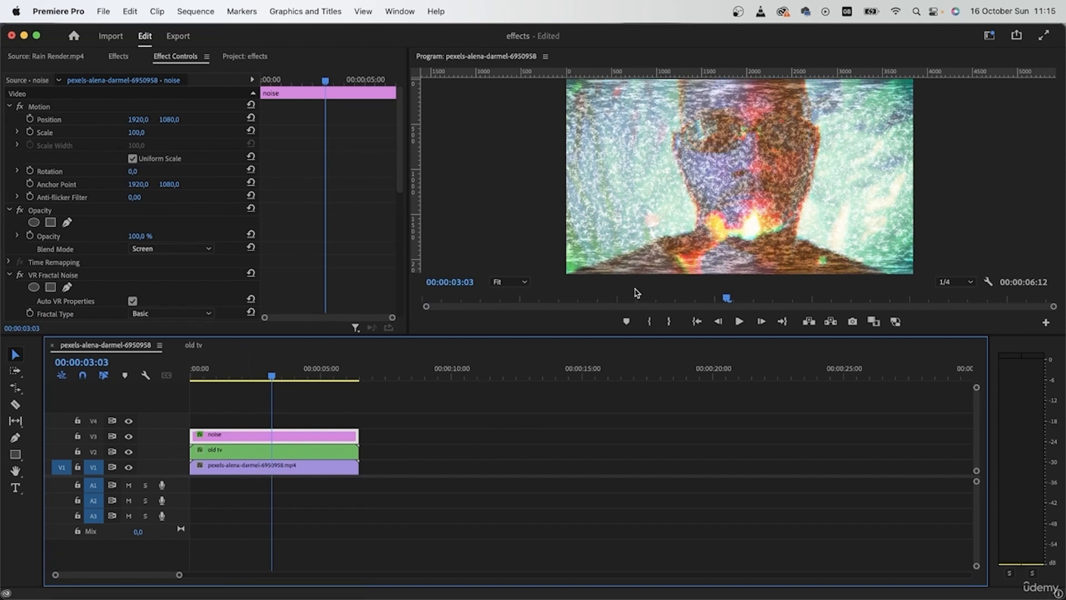
- Review the noise clip's VR Fractal Noise settings and the available opacity blend modes, keeping Screen
{"action": "scroll", "coordinate": [200, 281], "scroll_direction": "down", "scroll_amount": 10}
{"action": "scroll", "coordinate": [200, 277], "scroll_direction": "up", "scroll_amount": 4}
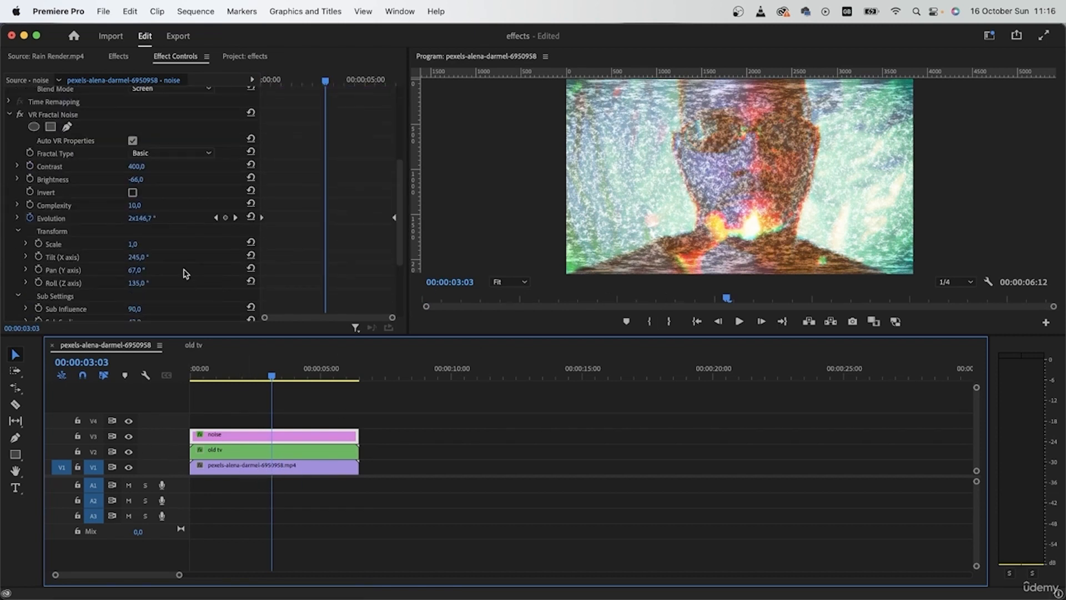
{"action": "scroll", "coordinate": [189, 184], "scroll_direction": "up", "scroll_amount": 7}
{"action": "left_click", "coordinate": [10, 240]}
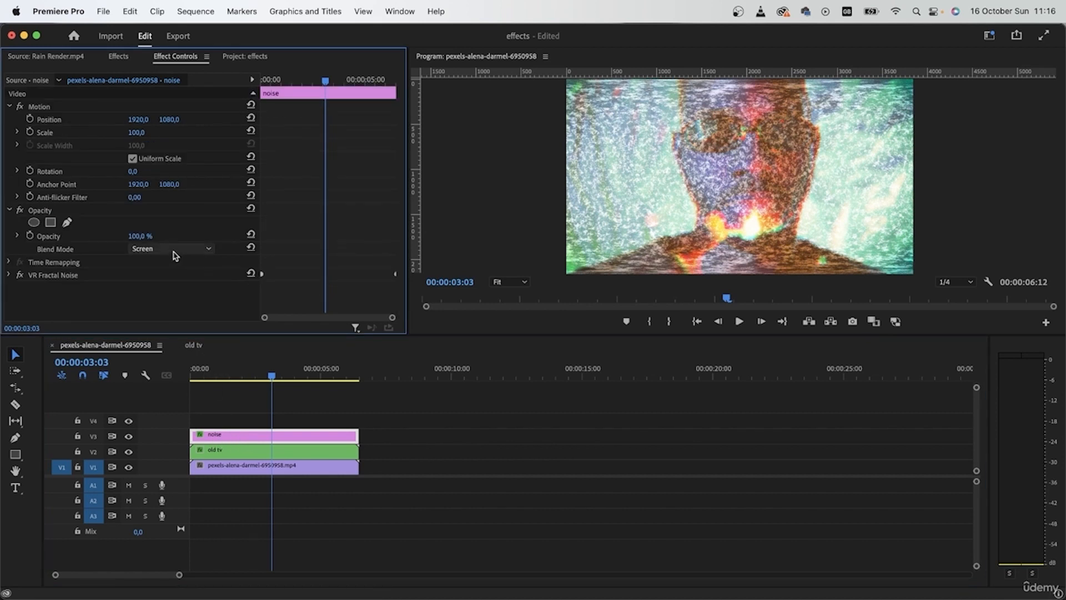
{"action": "left_click", "coordinate": [193, 250]}
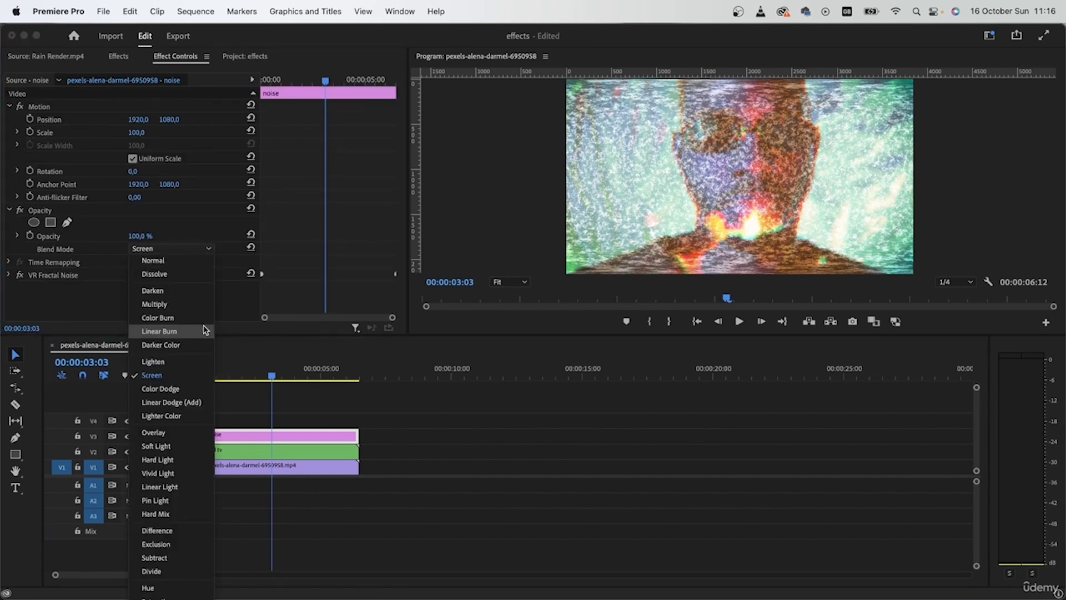
{"action": "left_click", "coordinate": [226, 302]}
- Move the playhead to 00:00:01:06 and split the noise clip on V3 there
{"action": "left_click_drag", "start_coordinate": [272, 377], "coordinate": [222, 389]}
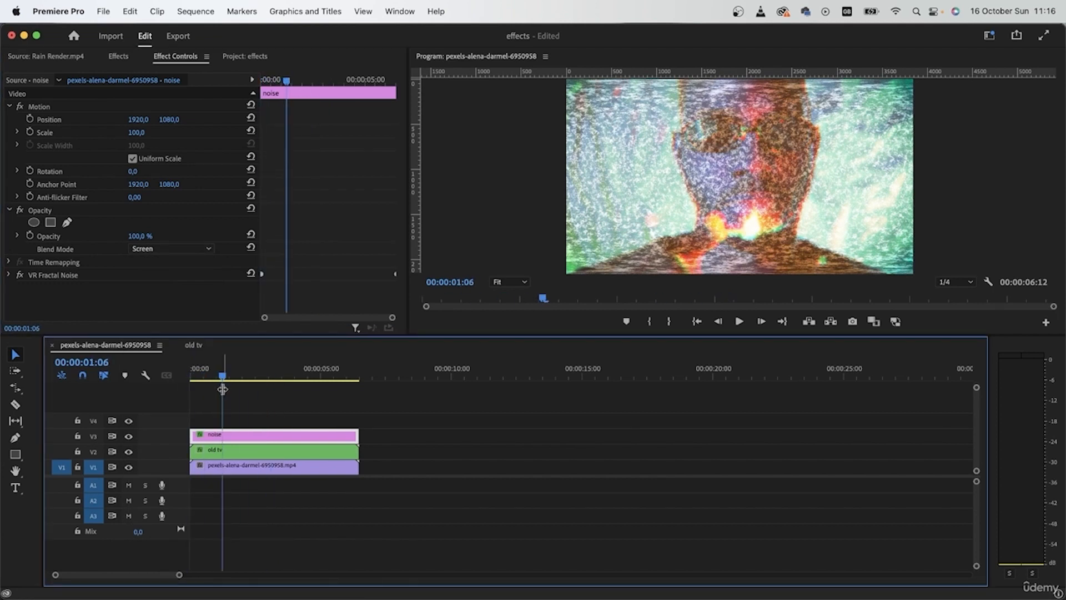
{"action": "key", "text": "c"}
{"action": "left_click", "coordinate": [222, 437]}
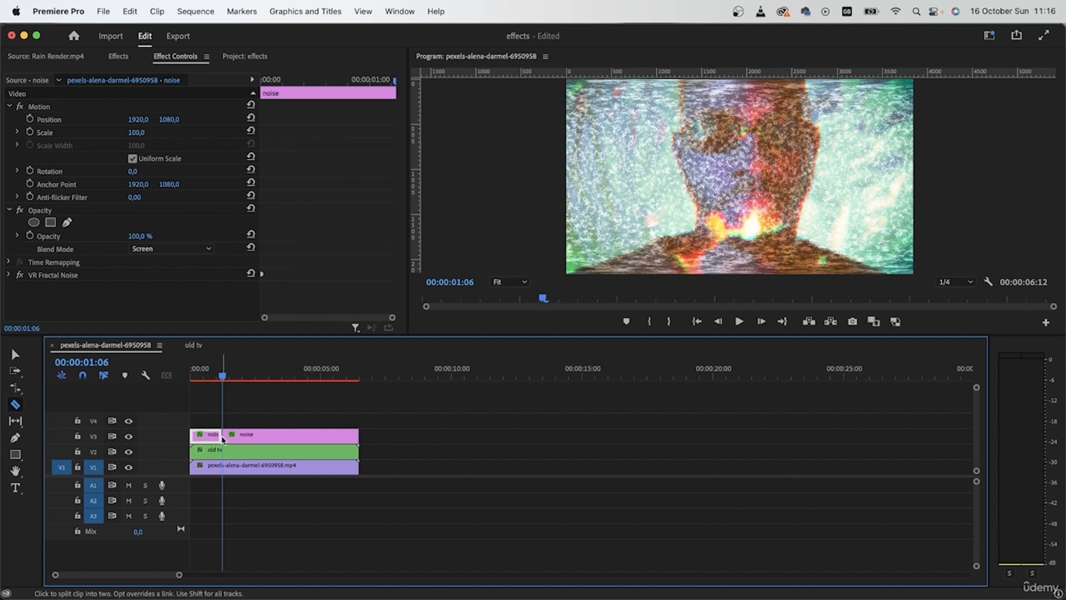
- Move the playhead to 00:00:01:12 and split the noise clip on V3 there
{"action": "scroll", "coordinate": [216, 448], "scroll_direction": "up", "scroll_amount": 5}
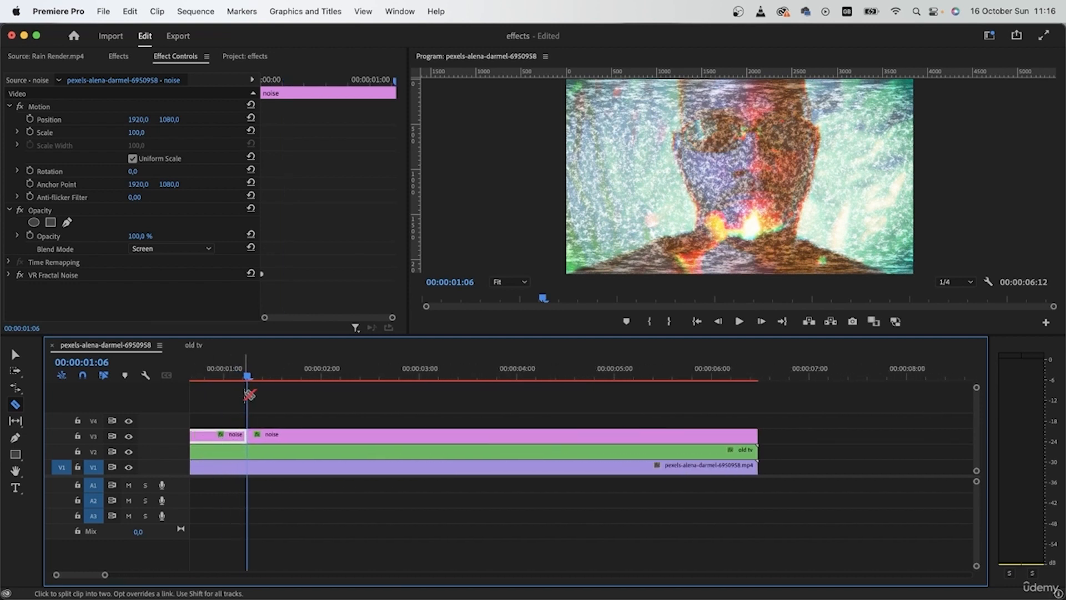
{"action": "key", "text": "Right"}
{"action": "key", "text": "Right"}
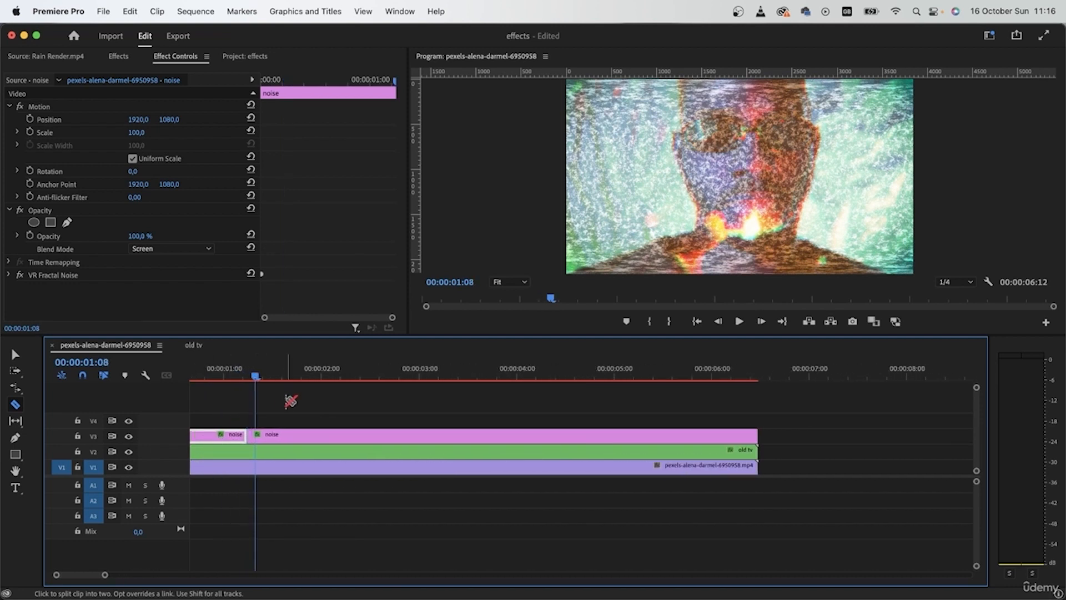
{"action": "key", "text": "Left"}
{"action": "key", "text": "Right"}
{"action": "key", "text": "Right"}
{"action": "key", "text": "Right"}
{"action": "key", "text": "Right"}
{"action": "key", "text": "Right"}
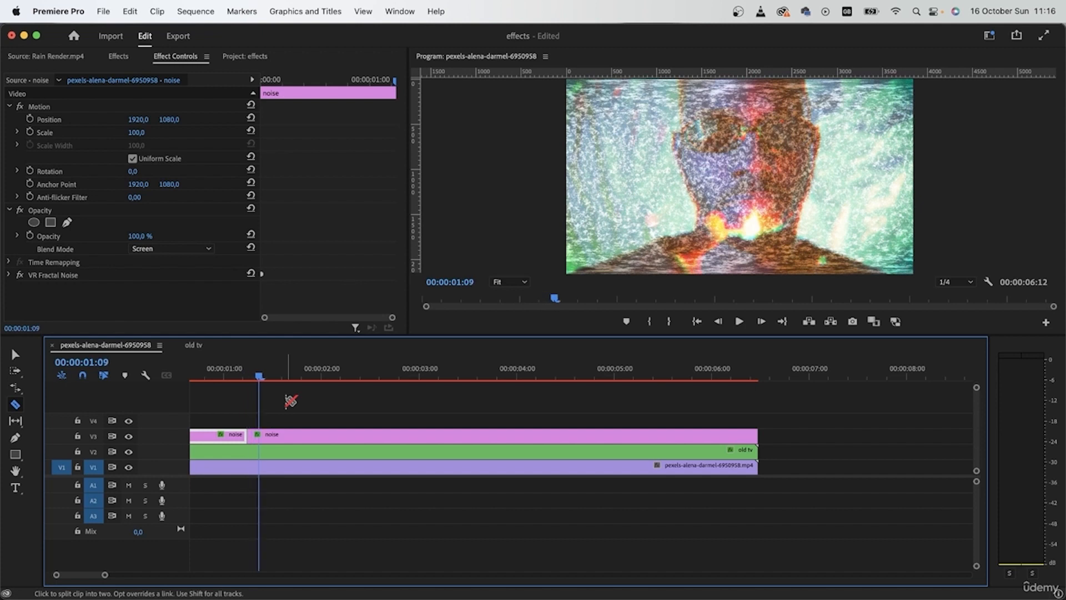
{"action": "left_click", "coordinate": [271, 436]}
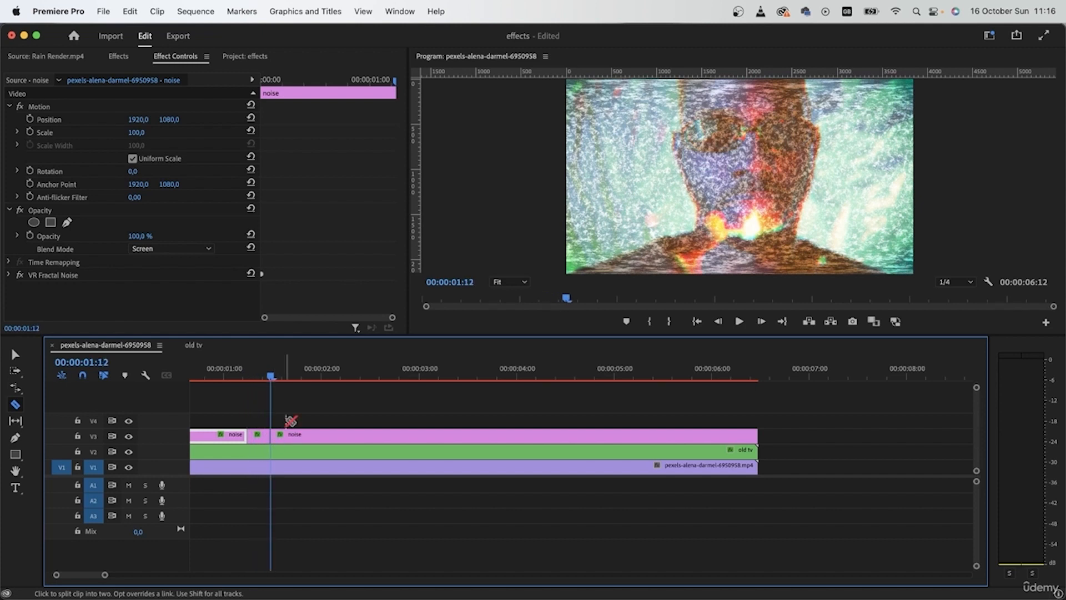
- Delete the noise segments before 00:00:01:06 and after 00:00:01:12, keeping only the short middle piece on V3
{"action": "key", "text": "v"}
{"action": "left_click", "coordinate": [294, 436]}
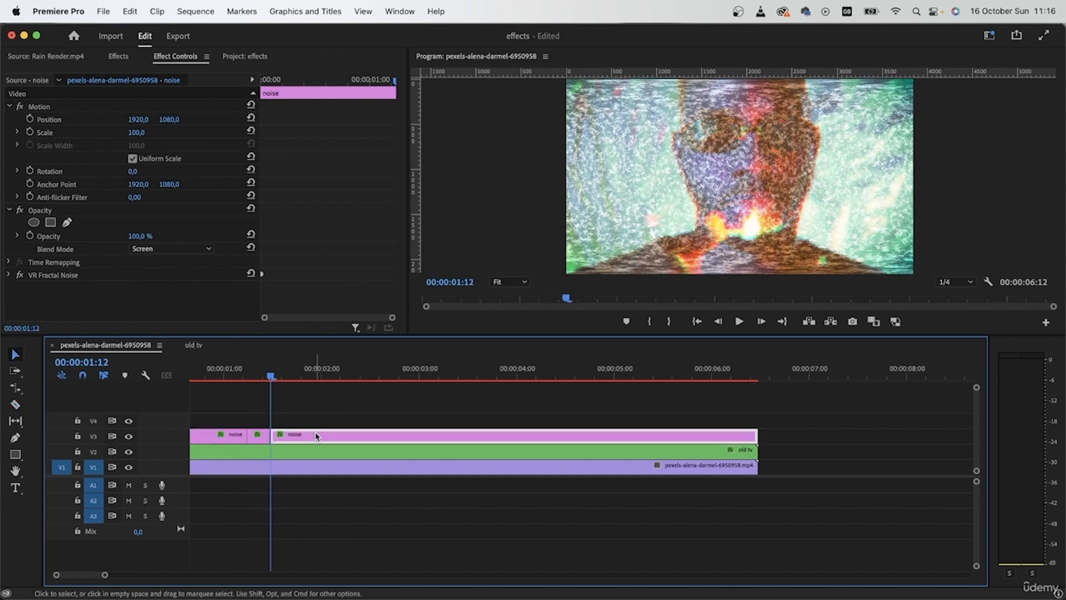
{"action": "key", "text": "Delete"}
{"action": "left_click", "coordinate": [215, 436]}
{"action": "key", "text": "Delete"}
{"action": "key", "text": "minus"}
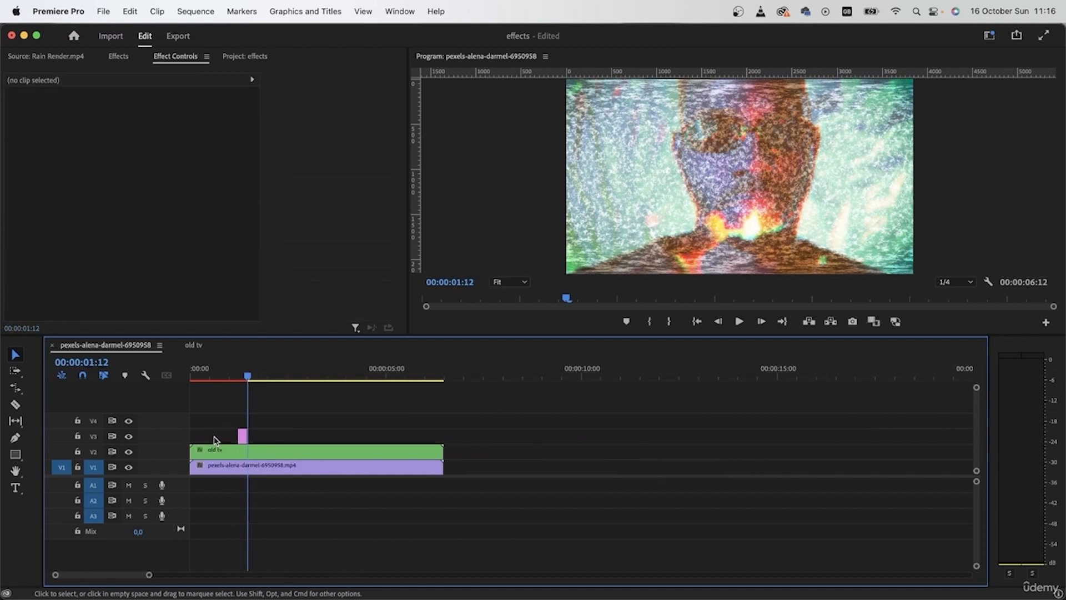
- Spread ten copies of the short noise clip along V3 at irregular intervals, from the sequence start to about 00:00:05:00, with slightly varied lengths
{"action": "left_click_drag", "start_coordinate": [242, 436], "coordinate": [298, 439]}
{"action": "left_click_drag", "start_coordinate": [299, 439], "coordinate": [325, 438]}
{"action": "left_click_drag", "start_coordinate": [324, 438], "coordinate": [232, 437]}
{"action": "left_click_drag", "start_coordinate": [231, 437], "coordinate": [391, 437]}
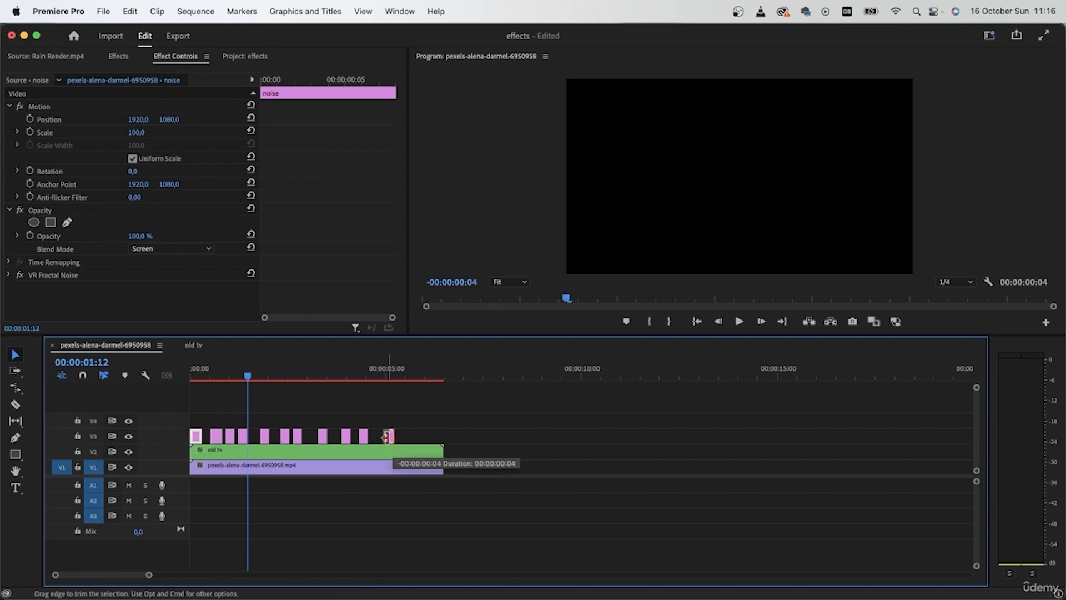
- Return the playhead to the sequence start and place tv-glitch-6245.mp3 on audio track A1 there
{"action": "key", "text": "Home"}
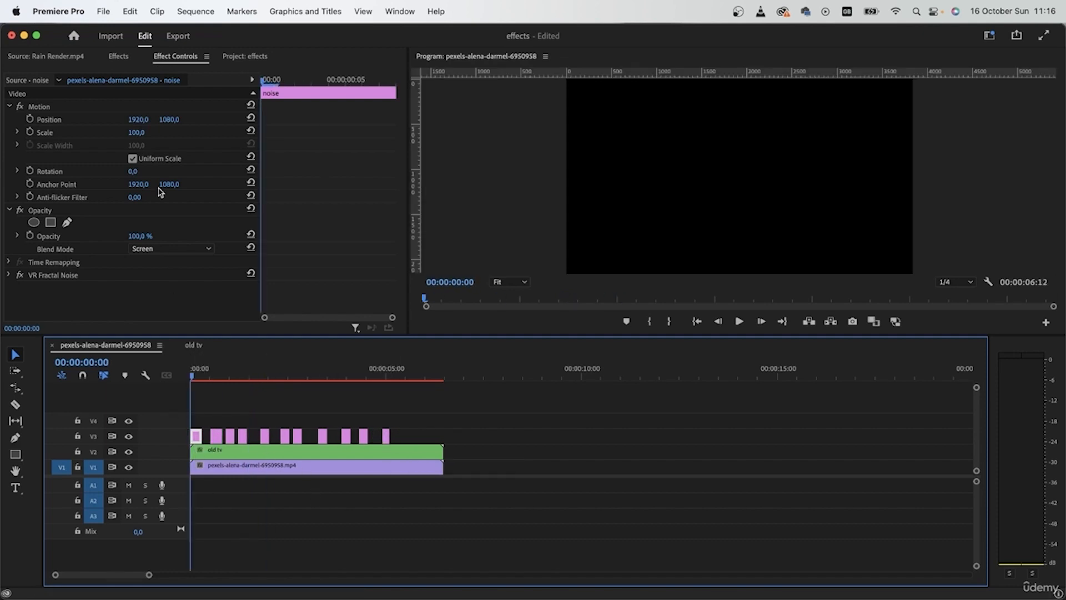
{"action": "left_click", "coordinate": [245, 56]}
{"action": "left_click", "coordinate": [254, 137]}
{"action": "left_click_drag", "start_coordinate": [254, 138], "coordinate": [197, 494]}
- Cut off the opening part of the tv-glitch audio on A1 and move the remainder to the sequence start
{"action": "key", "text": "c"}
{"action": "left_click", "coordinate": [222, 487]}
{"action": "key", "text": "v"}
{"action": "left_click", "coordinate": [213, 488]}
{"action": "key", "text": "Delete"}
{"action": "left_click", "coordinate": [246, 488]}
{"action": "left_click_drag", "start_coordinate": [245, 491], "coordinate": [214, 489]}
- Split the tv-glitch audio on A1 at the start and end of each noise clip on V3
{"action": "key", "text": "="}
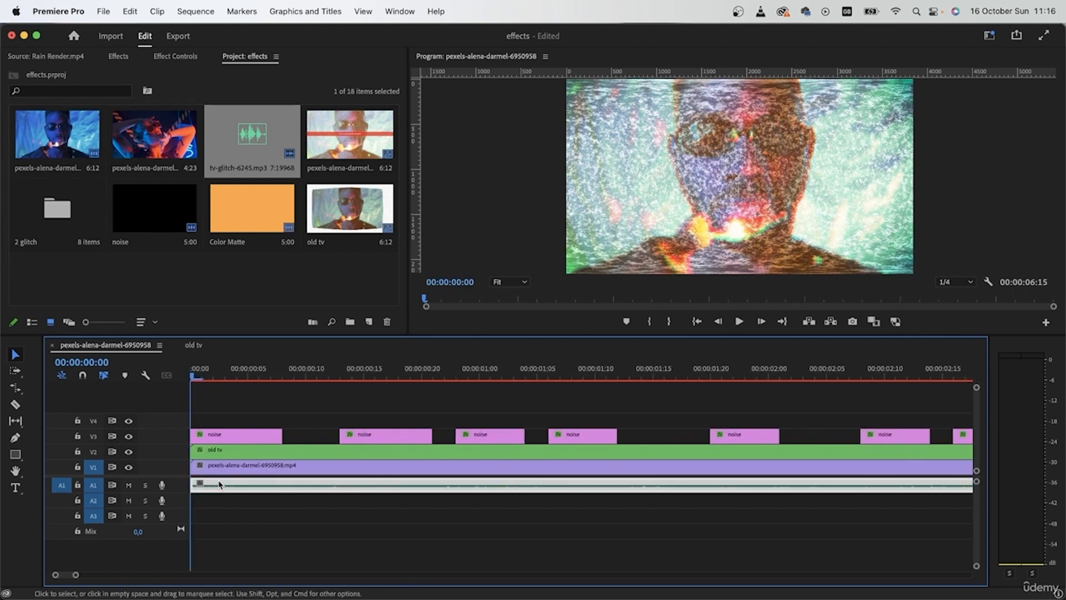
{"action": "key", "text": "c"}
{"action": "left_click", "coordinate": [282, 486]}
{"action": "left_click", "coordinate": [339, 486]}
{"action": "left_click", "coordinate": [432, 486]}
{"action": "left_click", "coordinate": [455, 486]}
{"action": "left_click", "coordinate": [524, 485]}
{"action": "left_click", "coordinate": [549, 486]}
{"action": "left_click", "coordinate": [616, 487]}
{"action": "left_click", "coordinate": [710, 487]}
{"action": "left_click", "coordinate": [780, 487]}
{"action": "scroll", "coordinate": [780, 487], "scroll_direction": "right", "scroll_amount": 3}
{"action": "left_click", "coordinate": [680, 487]}
{"action": "left_click", "coordinate": [749, 487]}
{"action": "left_click", "coordinate": [772, 487]}
{"action": "scroll", "coordinate": [772, 487], "scroll_direction": "right", "scroll_amount": 4}
{"action": "left_click", "coordinate": [578, 486]}
{"action": "left_click", "coordinate": [689, 486]}
{"action": "left_click", "coordinate": [764, 487]}
{"action": "scroll", "coordinate": [772, 486], "scroll_direction": "right", "scroll_amount": 3}
{"action": "left_click", "coordinate": [578, 487]}
{"action": "left_click", "coordinate": [647, 487]}
{"action": "left_click", "coordinate": [701, 487]}
{"action": "left_click", "coordinate": [770, 486]}
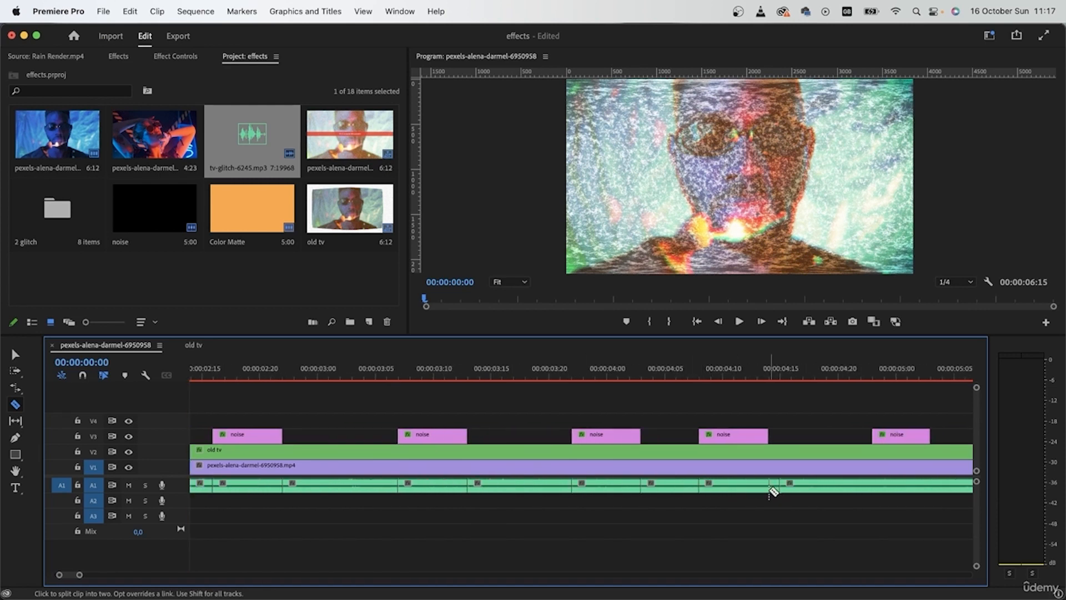
- Delete the audio segments on A1 that fall in the gaps between the noise clips
{"action": "scroll", "coordinate": [777, 486], "scroll_direction": "right", "scroll_amount": 4}
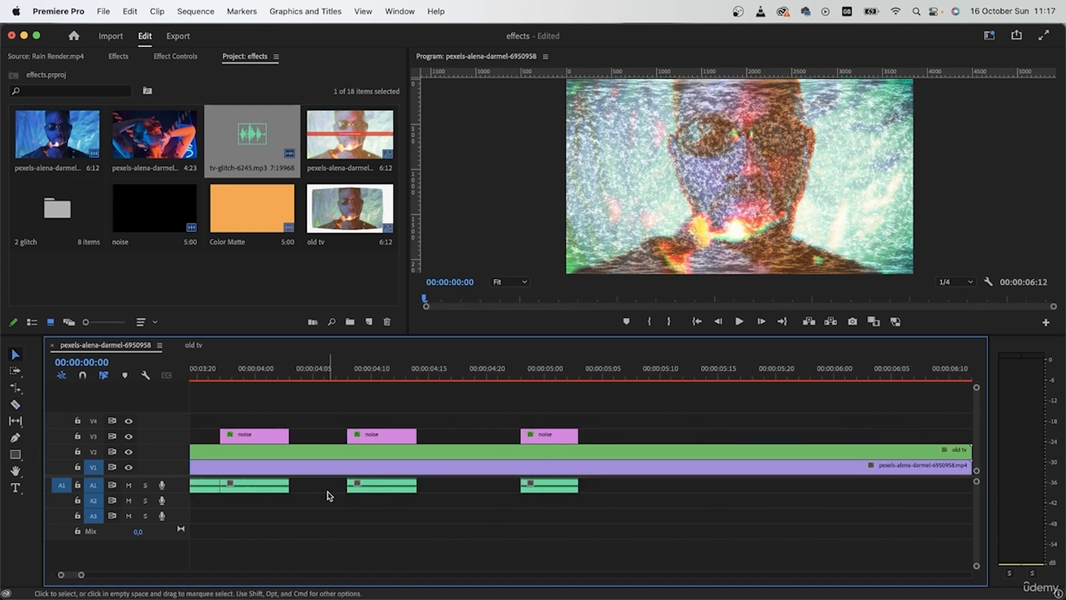
{"action": "key", "text": "backslash"}
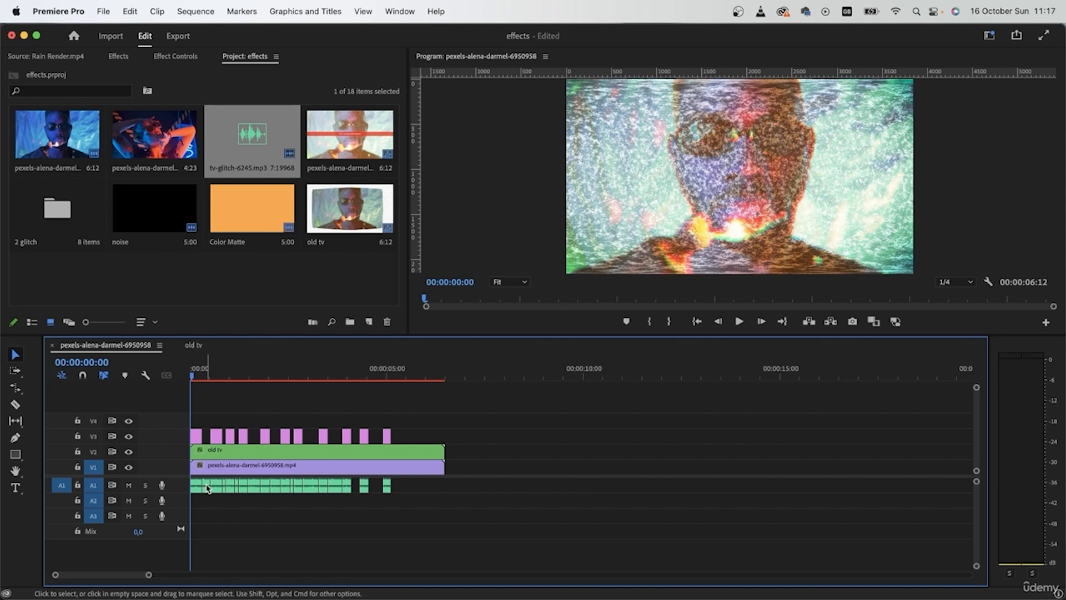
{"action": "left_click", "coordinate": [237, 487]}
{"action": "key", "text": "Delete"}
{"action": "left_click", "coordinate": [255, 486]}
{"action": "key", "text": "Delete"}
{"action": "left_click", "coordinate": [310, 491]}
{"action": "left_click", "coordinate": [335, 489], "text": "shift"}
{"action": "key", "text": "Delete"}
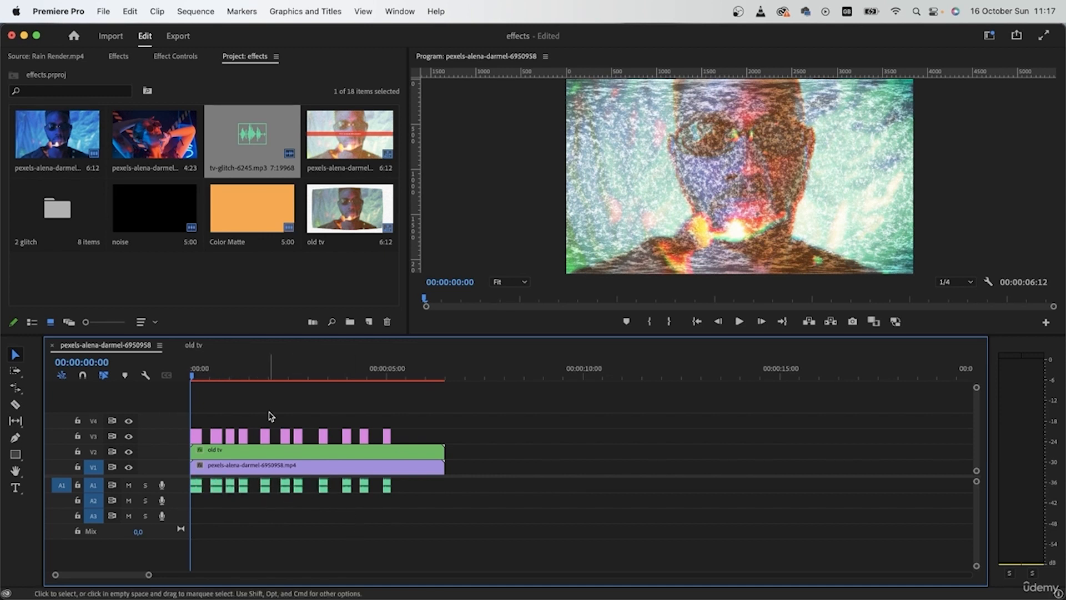
- Shorten the clips on V1 and V2 to a sequence length of 00:00:05:12 and play the result in an enlarged Program monitor
{"action": "left_click_drag", "start_coordinate": [492, 502], "coordinate": [405, 451]}
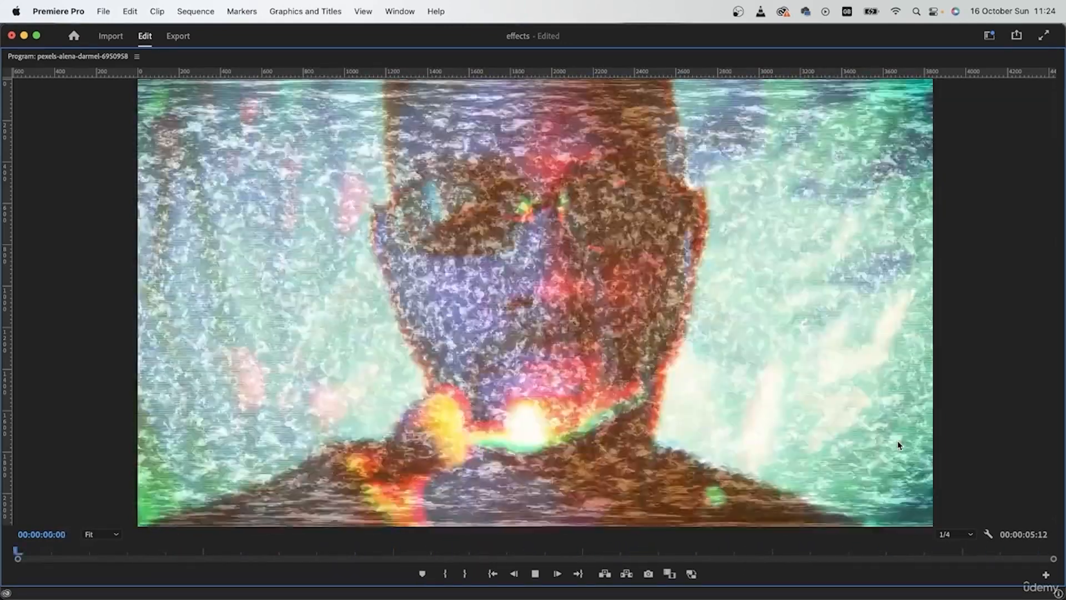
{"action": "key", "text": "space"}
{"action": "key", "text": "grave"}
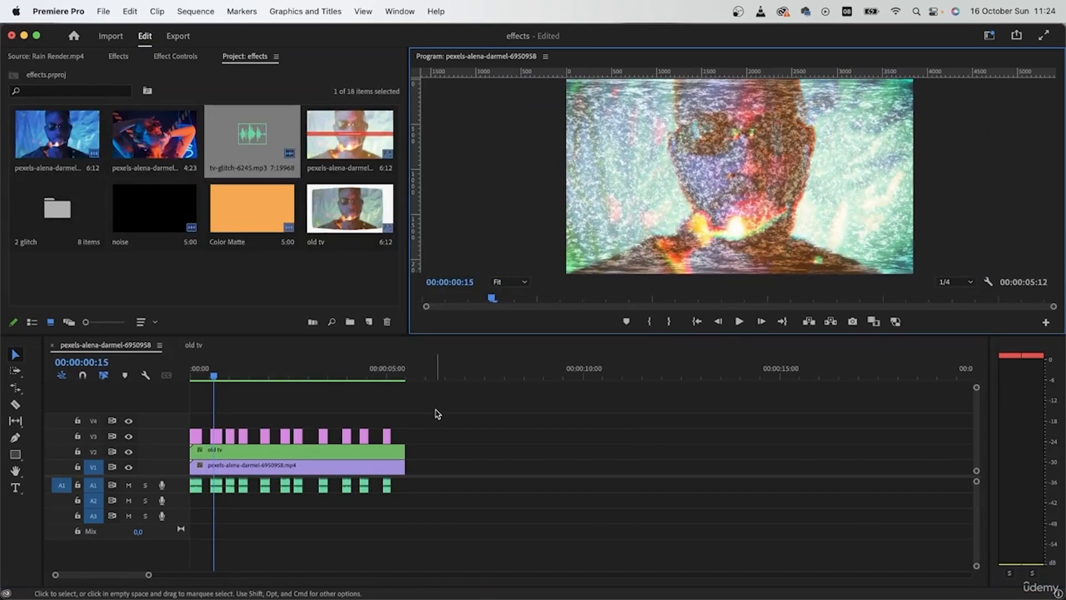
- Select all the short noise clips on track V3
{"action": "left_click_drag", "start_coordinate": [497, 422], "coordinate": [192, 439]}
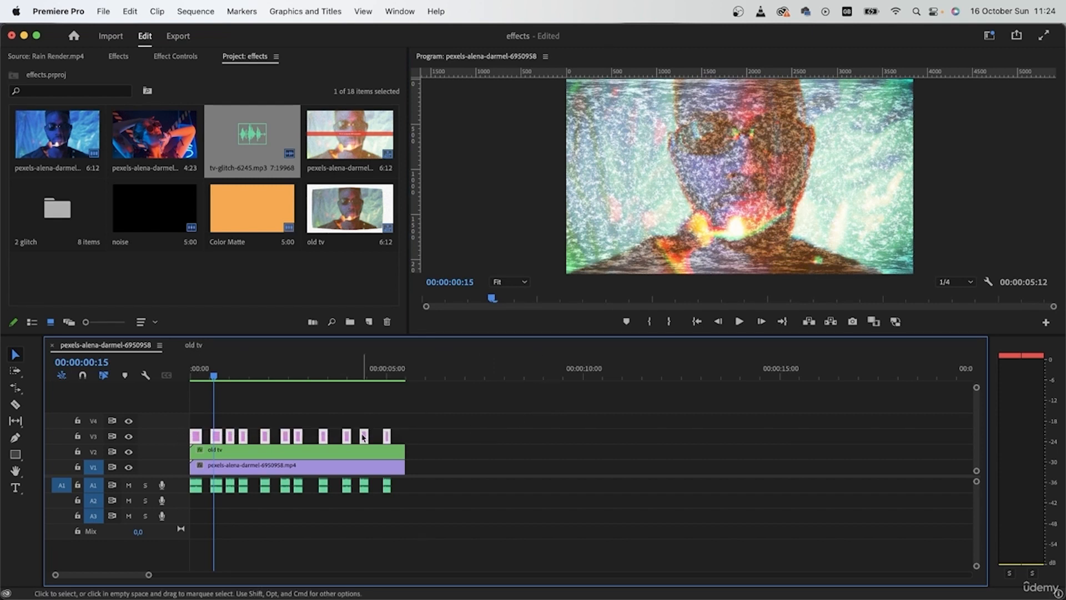